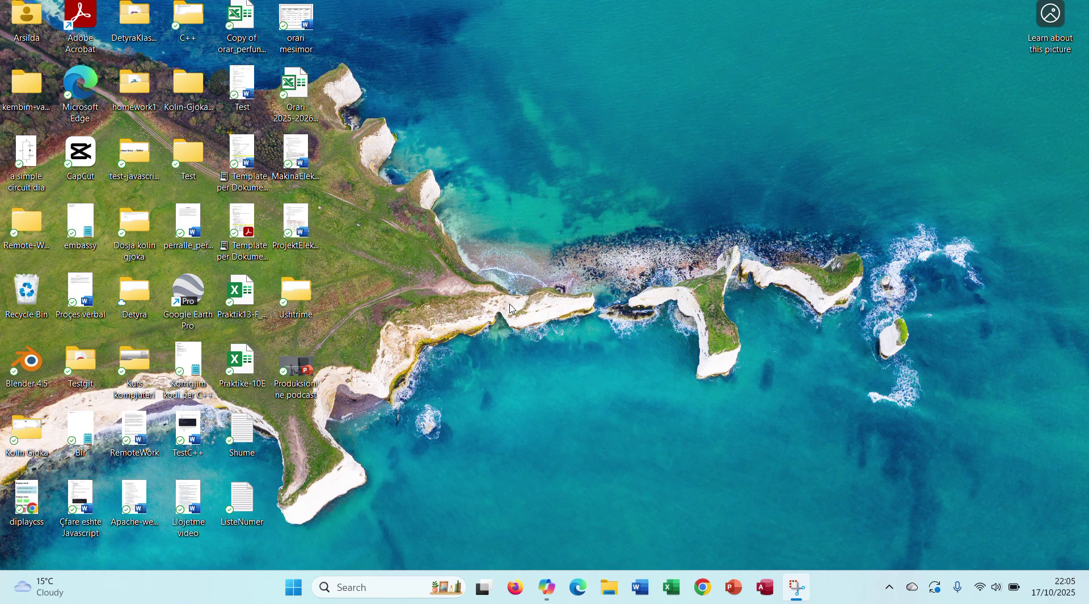
Step: Open Copilot and scroll through its Albanian explanation of what email is and how it's used
click(547, 588)
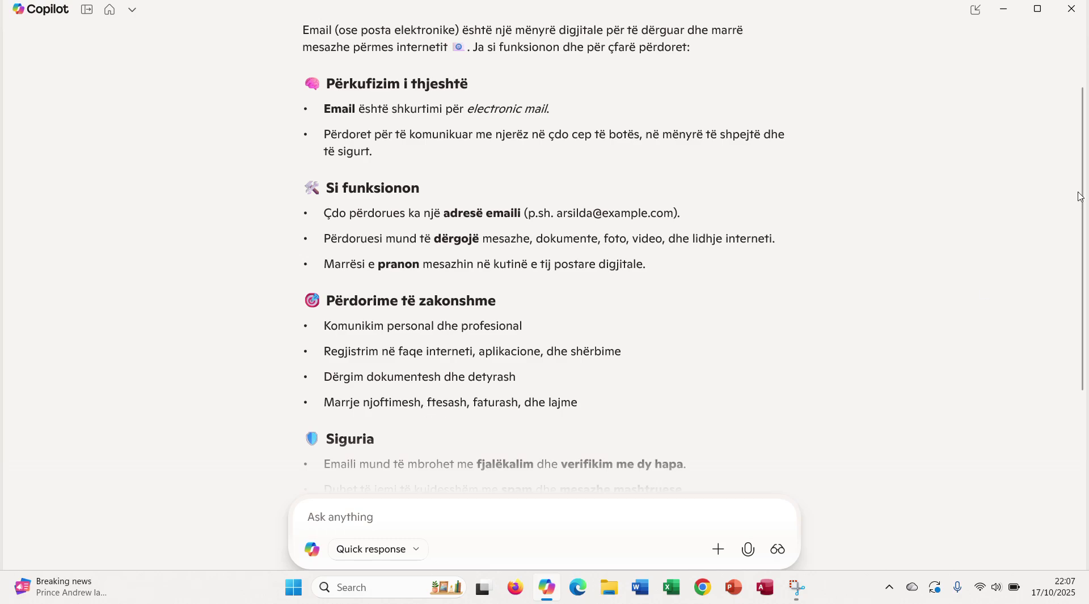
drag(1083, 197, 1084, 261)
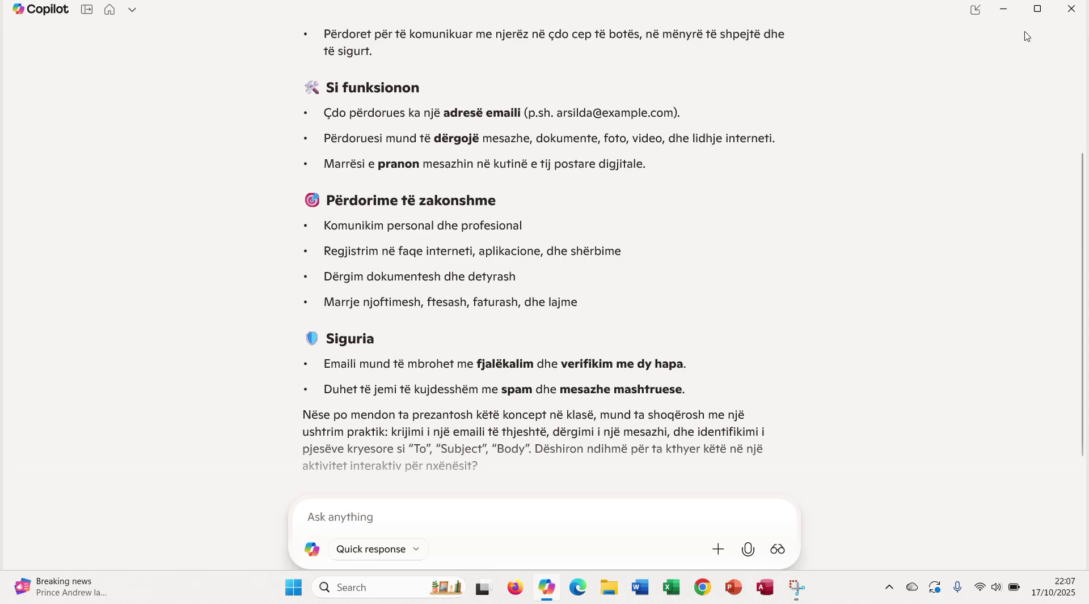
Step: Minimize Copilot and bring up the Gmail inbox in Chrome
click(1003, 9)
click(703, 587)
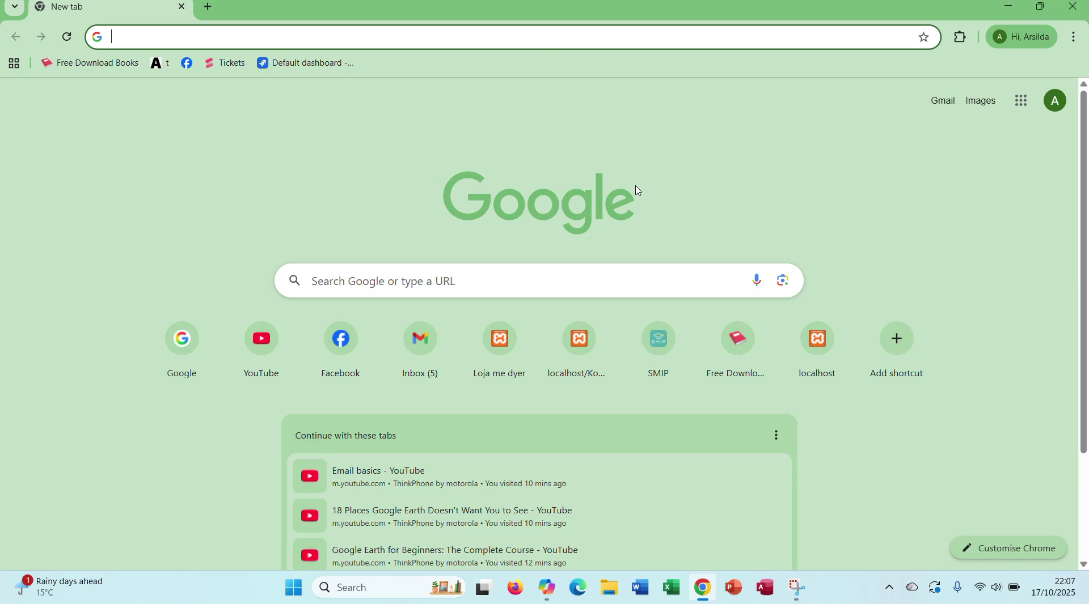
click(943, 105)
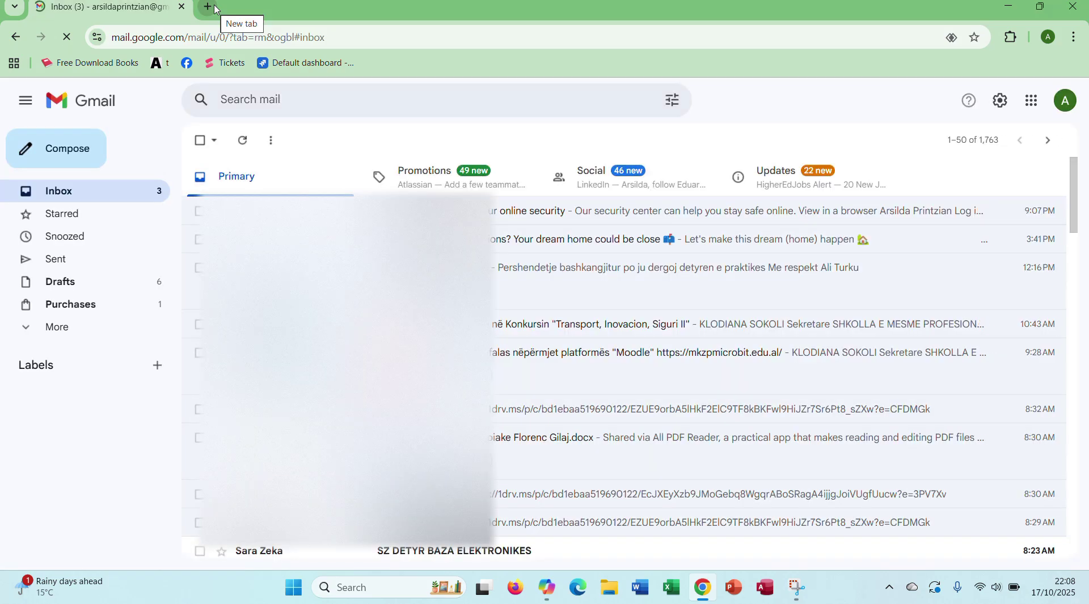
click(214, 7)
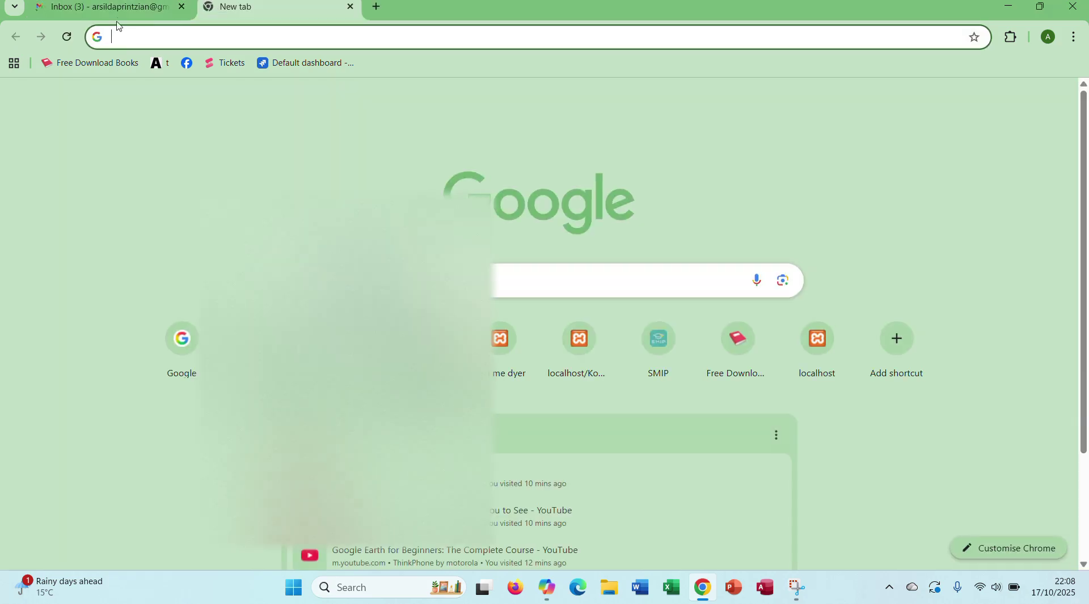
click(118, 17)
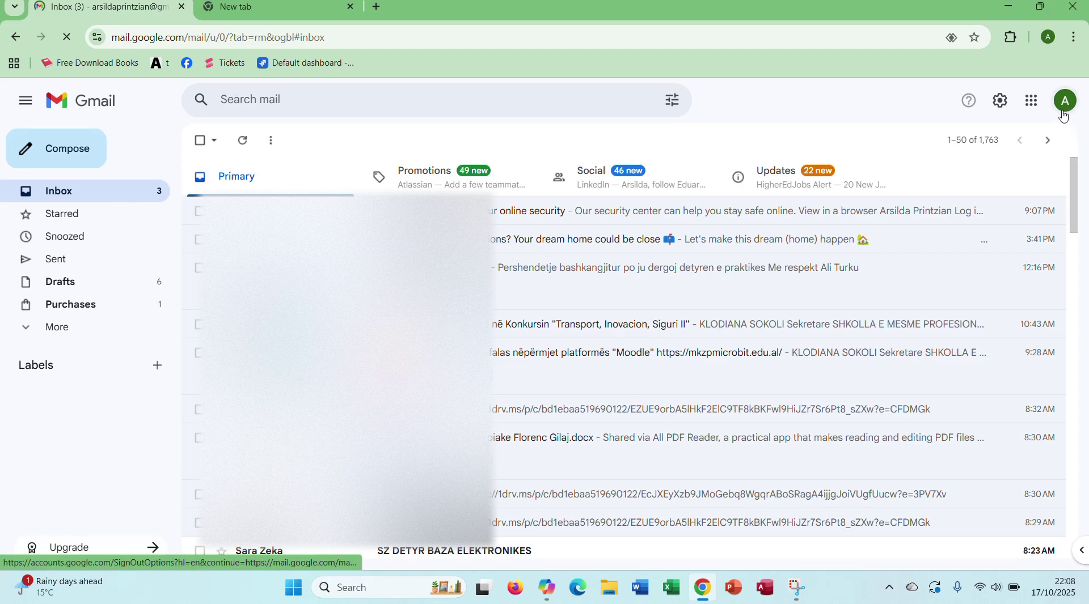
Step: From the Google account menu, choose to add another account
click(1064, 102)
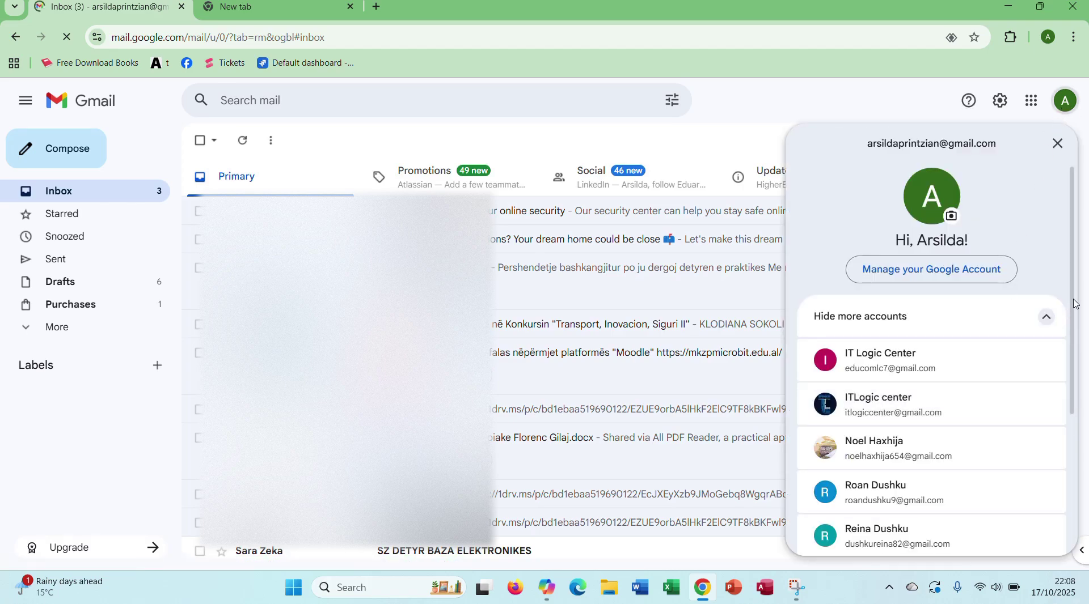
drag(1073, 304, 1080, 502)
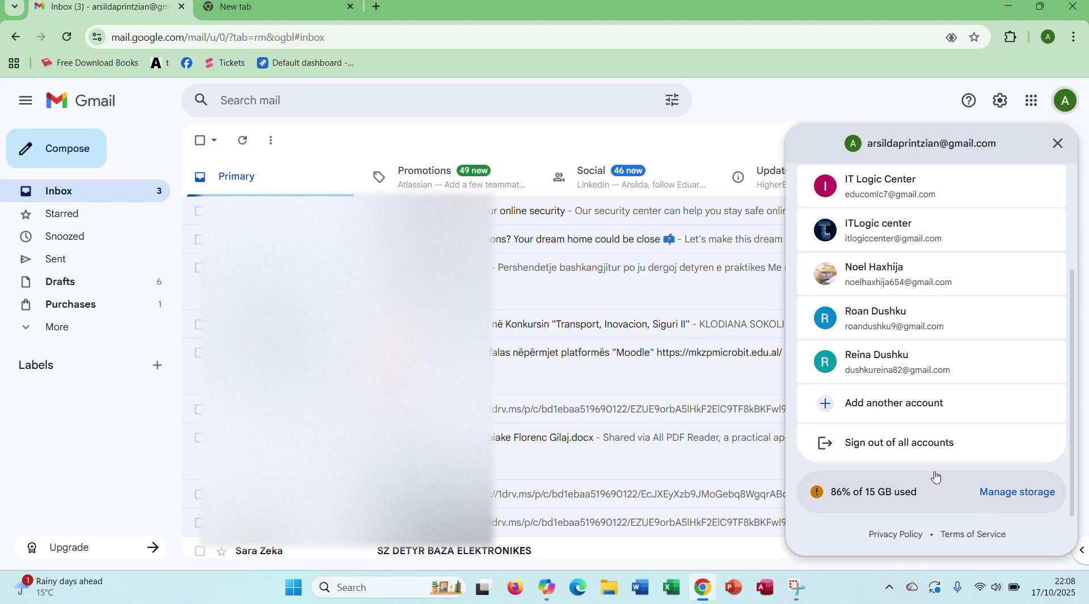
scroll(1058, 237, up, 3)
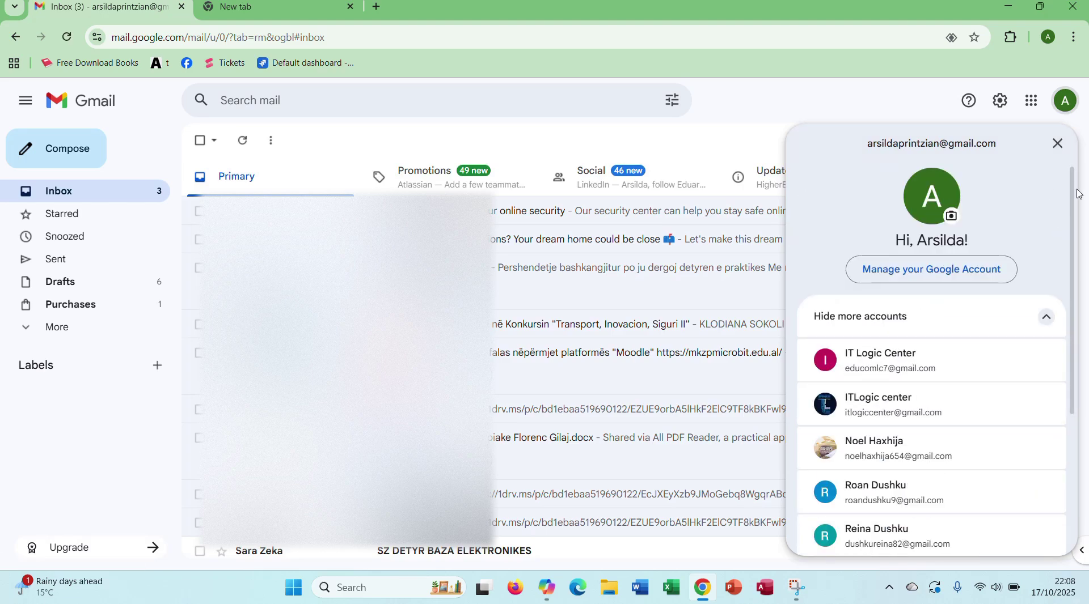
drag(1075, 190, 1073, 389)
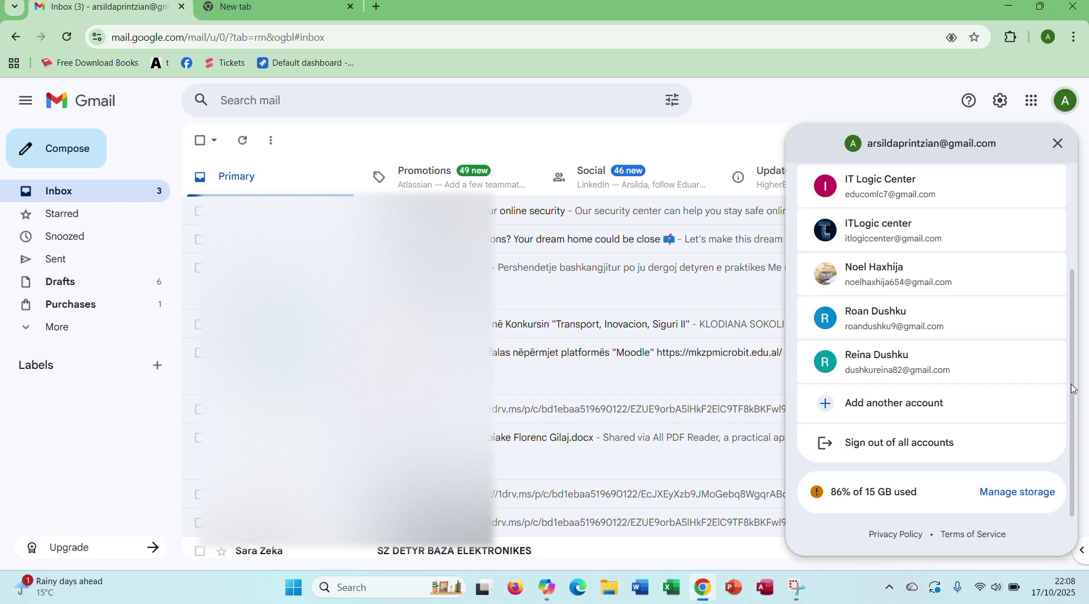
click(920, 407)
Step: On the sign-in page, choose Create account for personal use
click(601, 263)
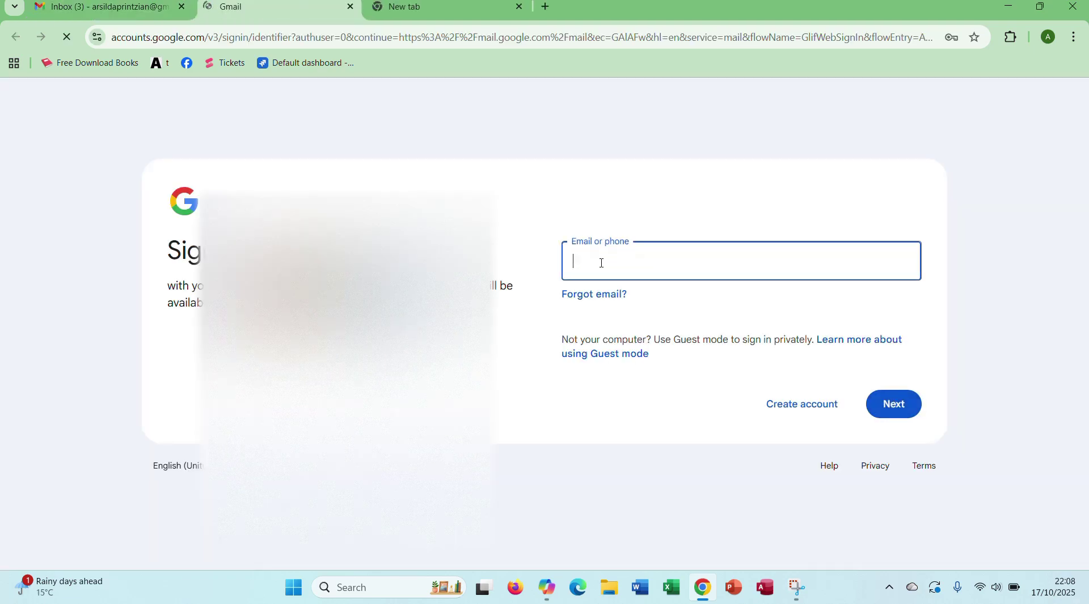
click(651, 203)
click(611, 266)
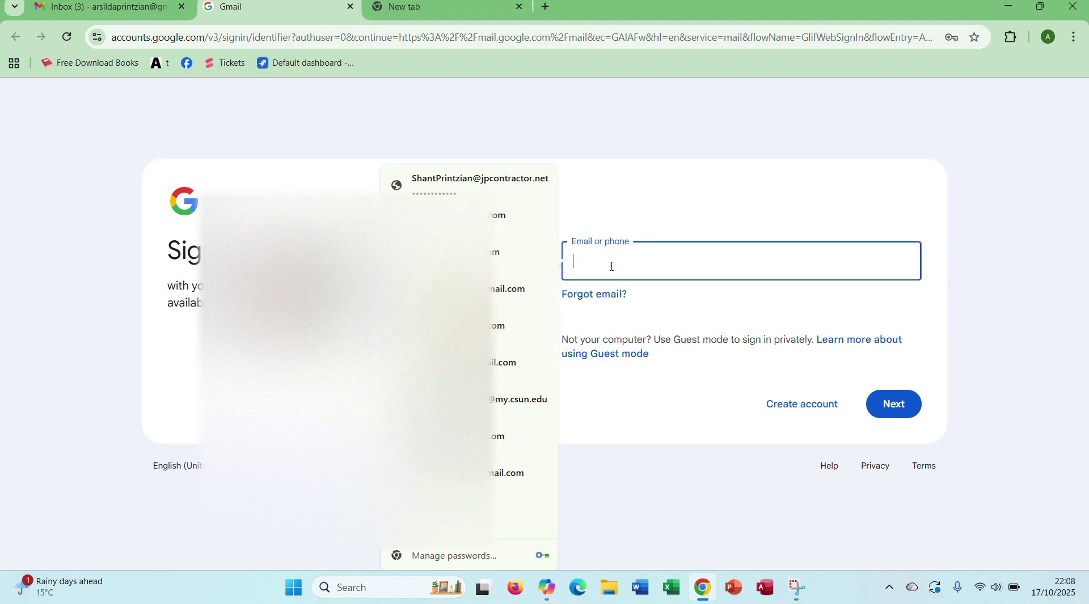
click(774, 406)
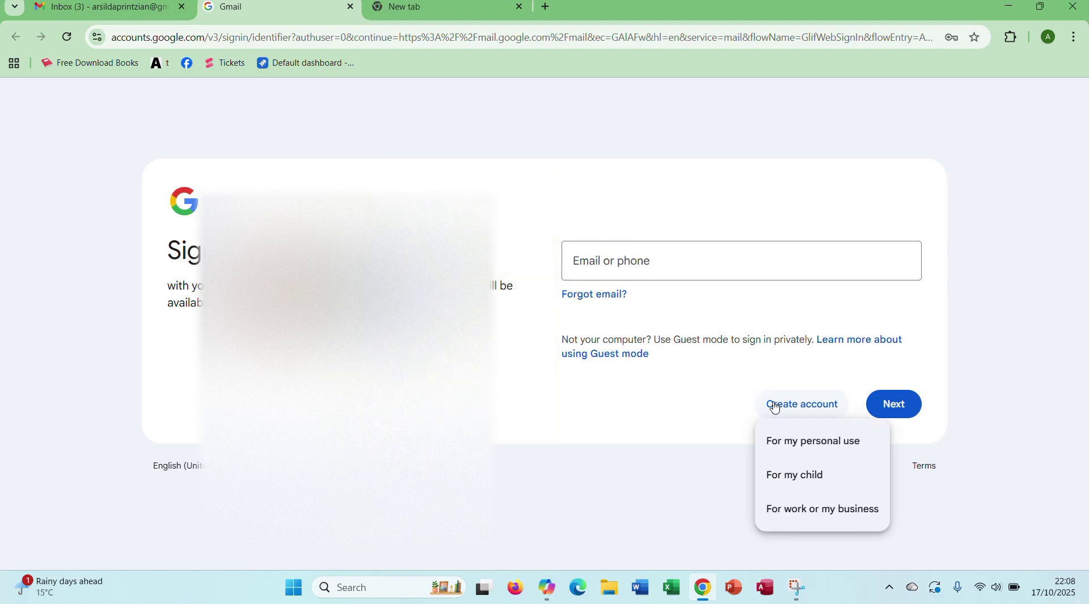
click(808, 451)
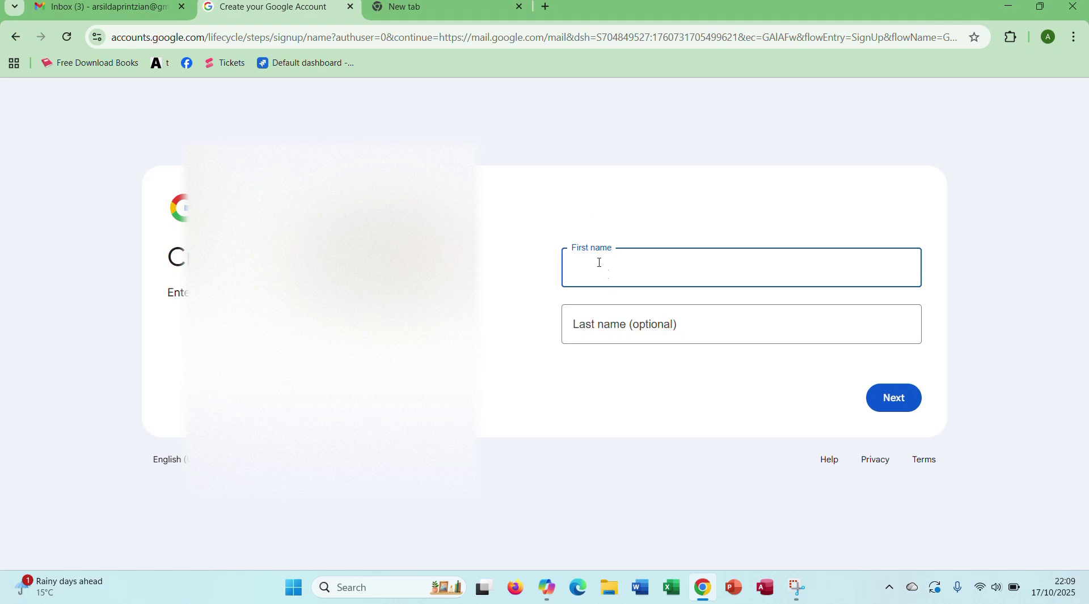
Step: Enter the new account holder's first and last name and continue
click(597, 307)
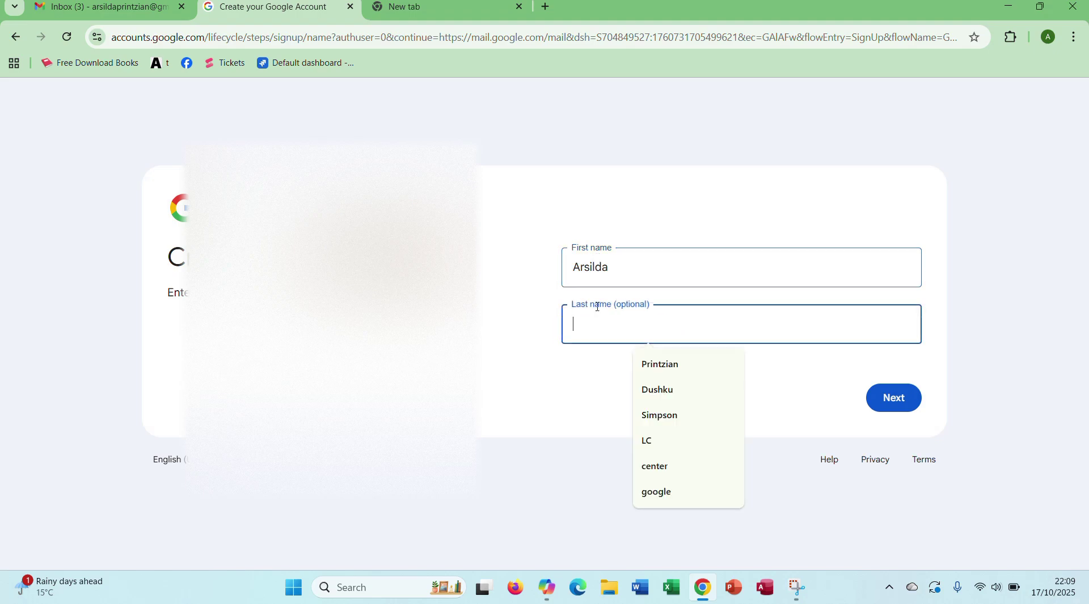
click(894, 398)
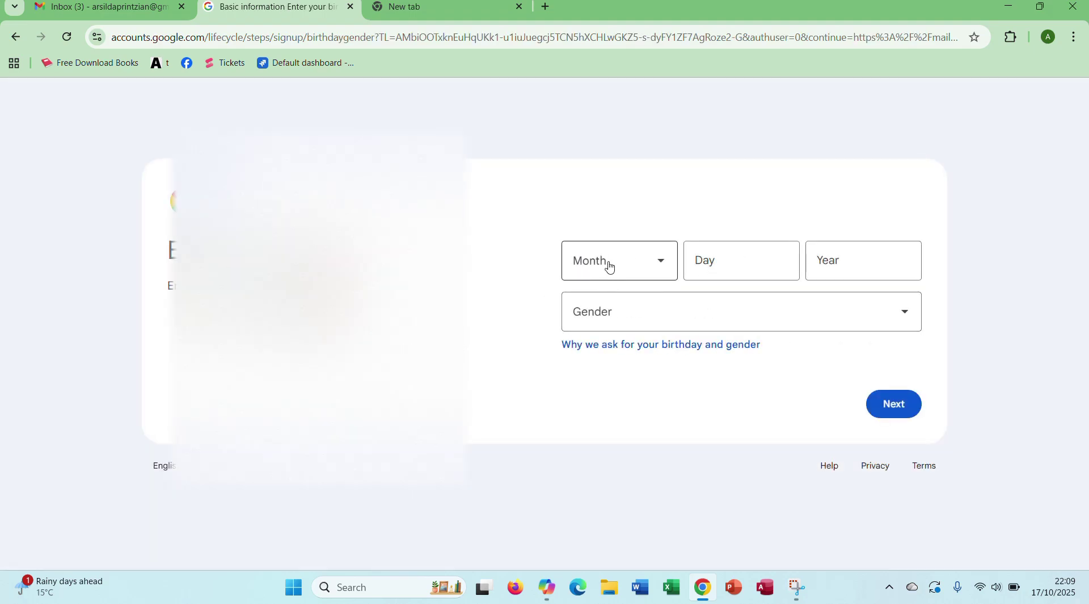
click(609, 265)
click(594, 340)
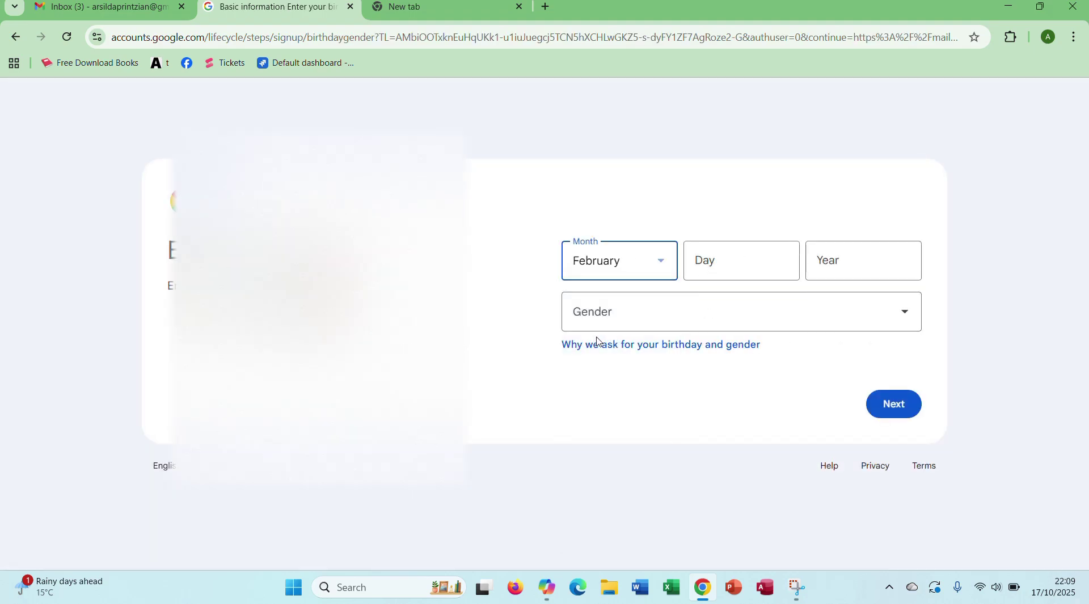
click(692, 256)
text(22)
click(830, 267)
text(1)
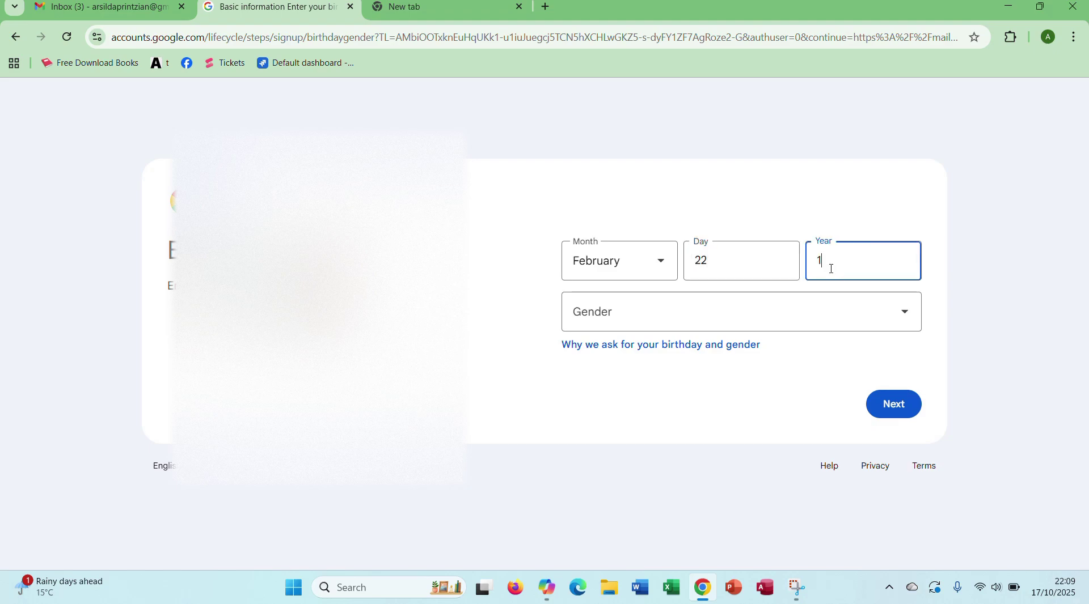
text(991)
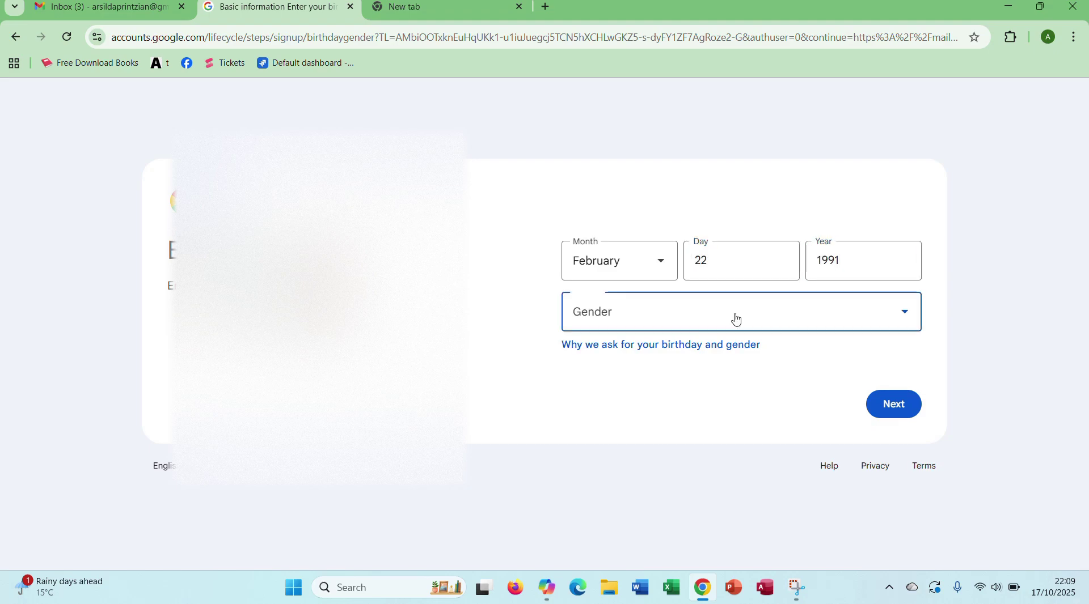
click(730, 319)
click(651, 364)
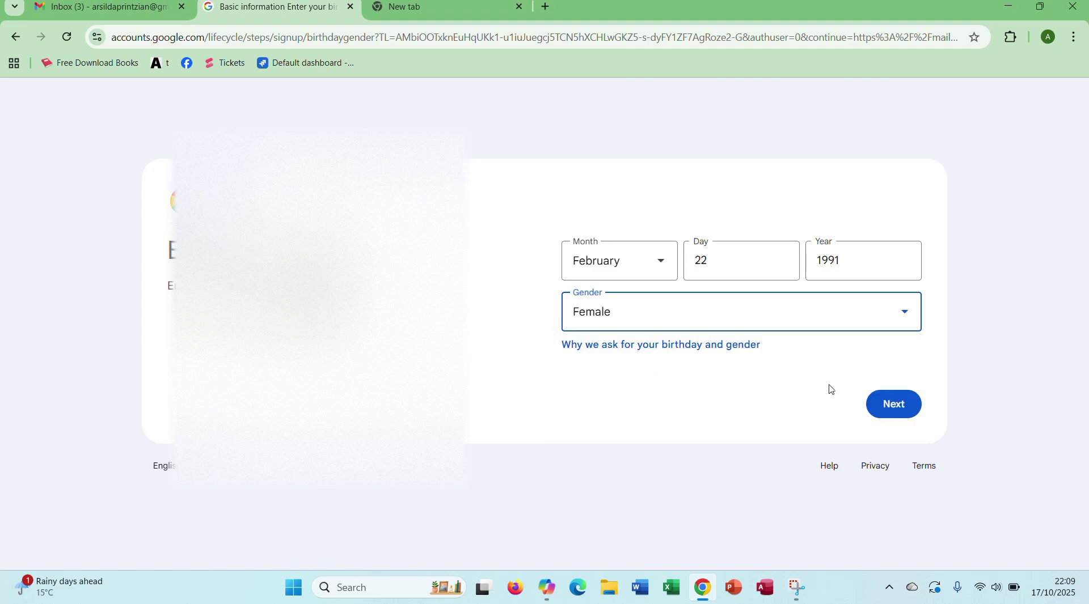
click(891, 413)
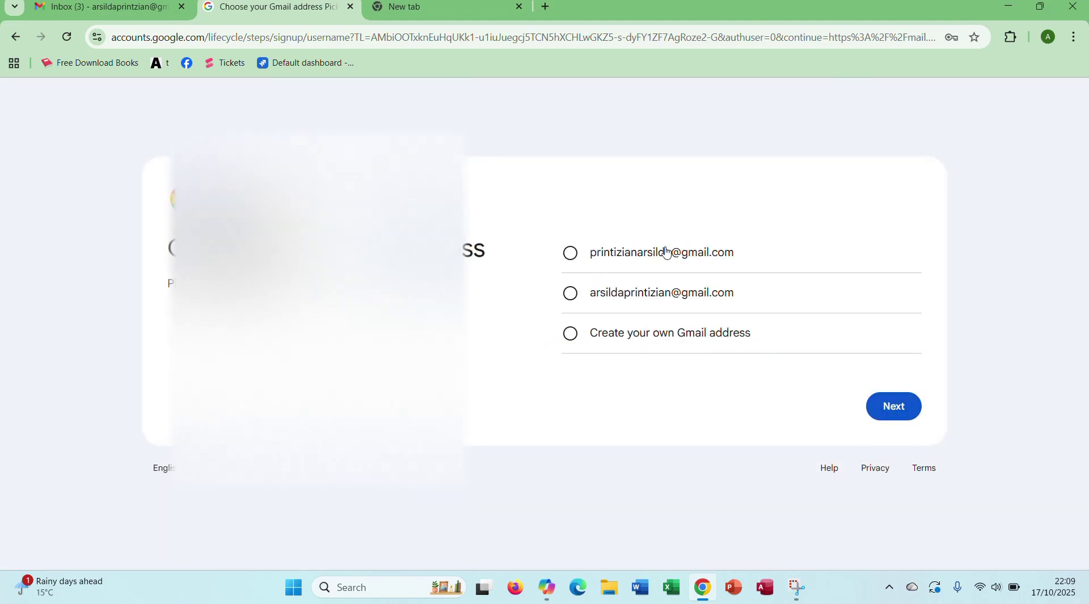
Step: Pick the first suggested Gmail address, reach the password step, then close the sign-up tab
click(587, 257)
click(895, 415)
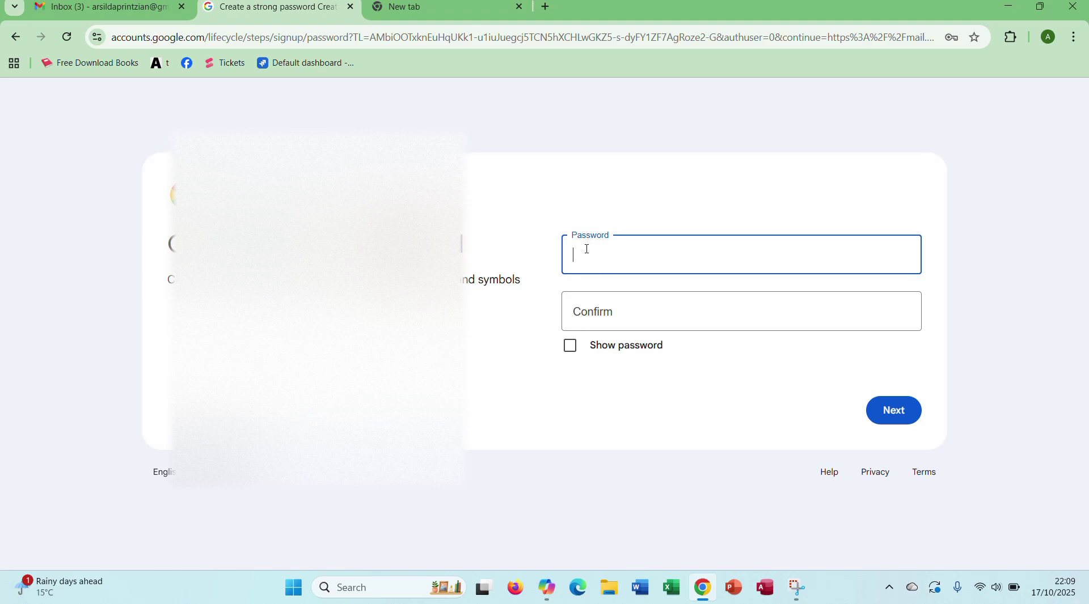
click(586, 249)
click(622, 204)
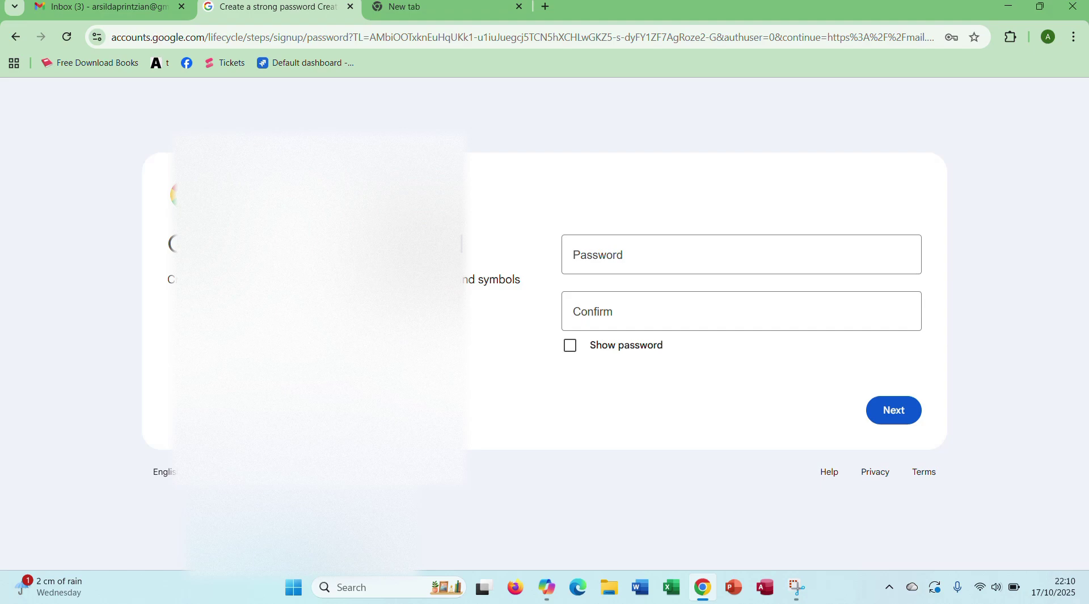
click(350, 6)
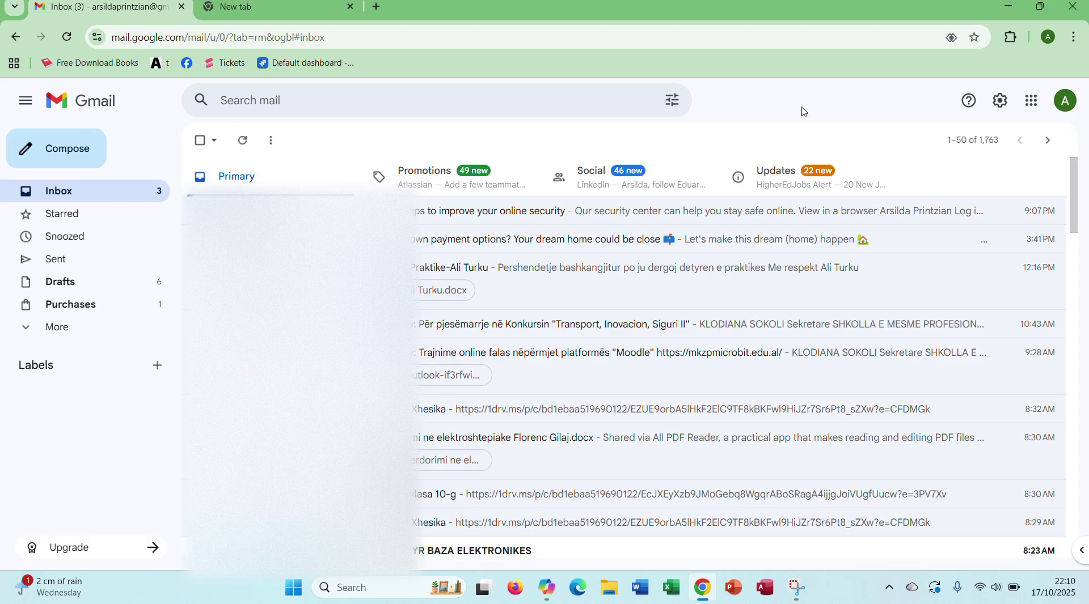
Step: Start a new message addressed to the suggested contact
click(80, 151)
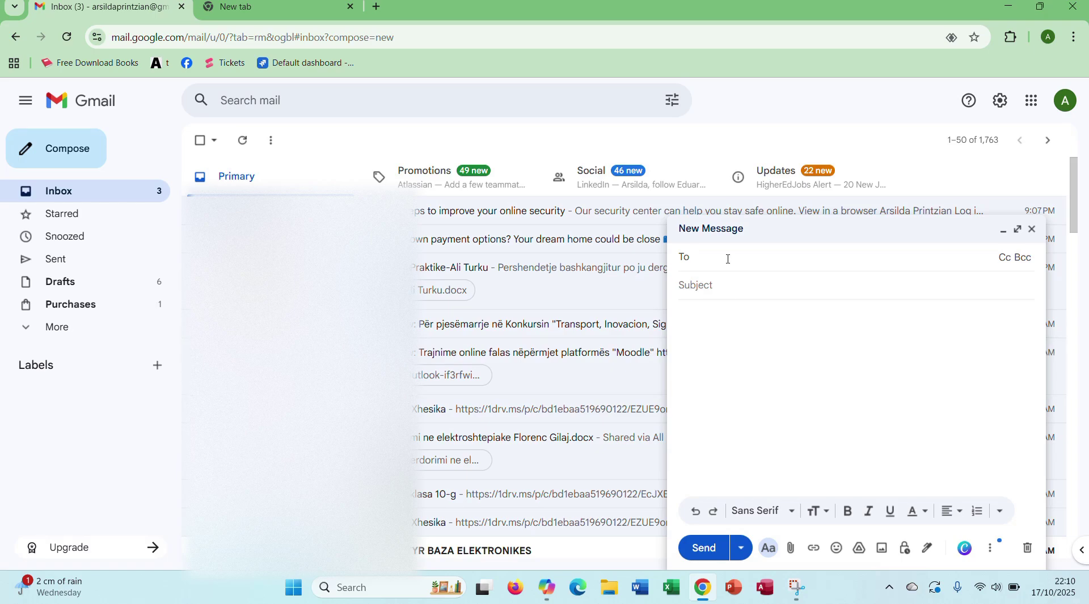
text(ar)
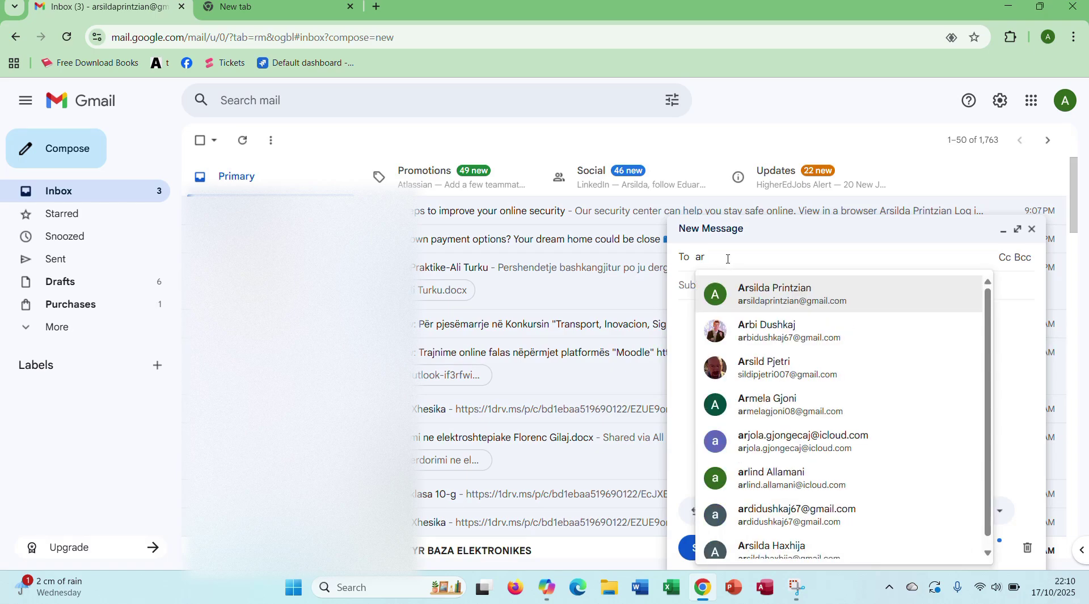
click(740, 305)
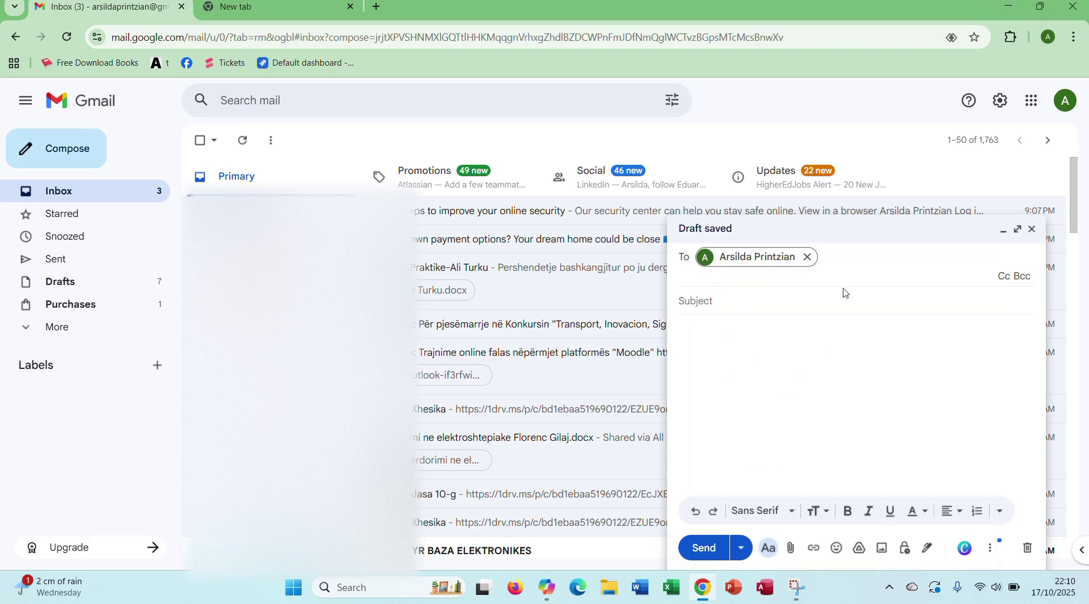
Step: Enter the subject 'Detyre kursi - Elektronike'
click(758, 301)
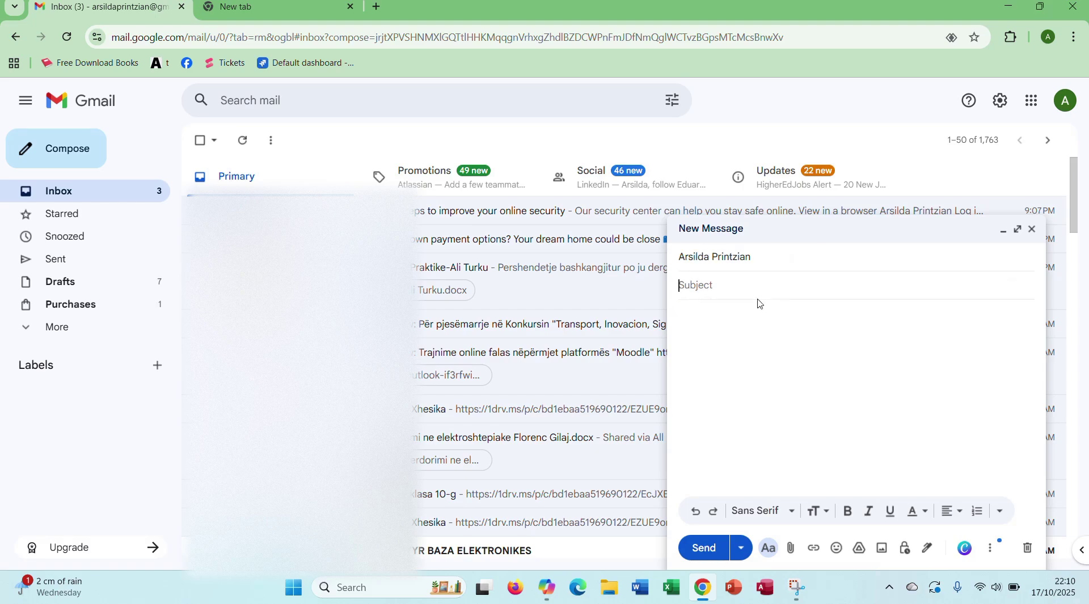
text(Detyre kursie)
key(BackSpace)
text(- Elktro)
key(BackSpace)
key(BackSpace)
key(BackSpace)
key(BackSpace)
text(ektronike)
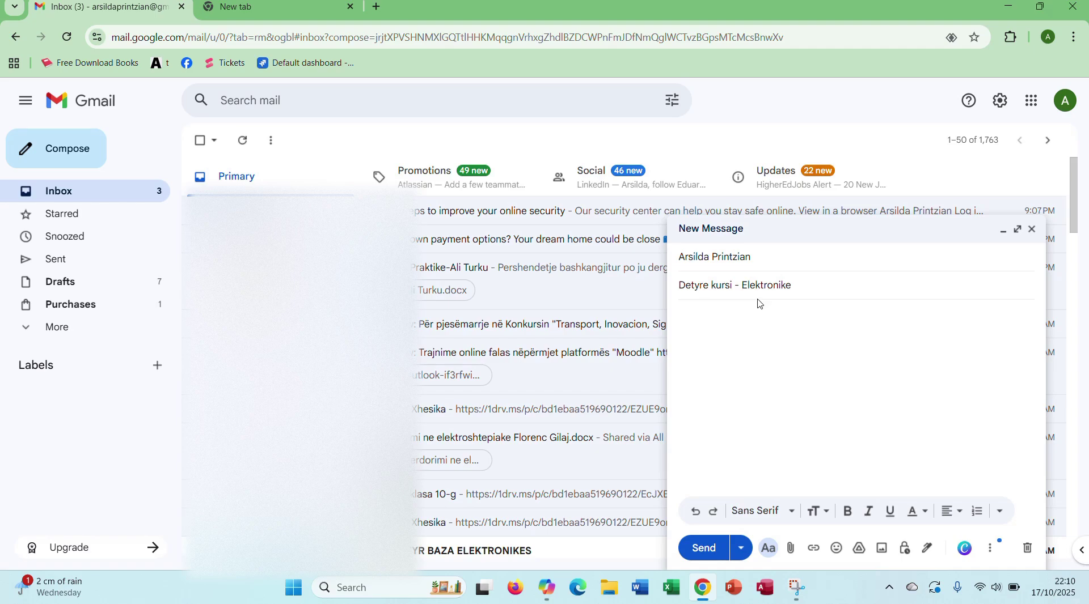
click(766, 262)
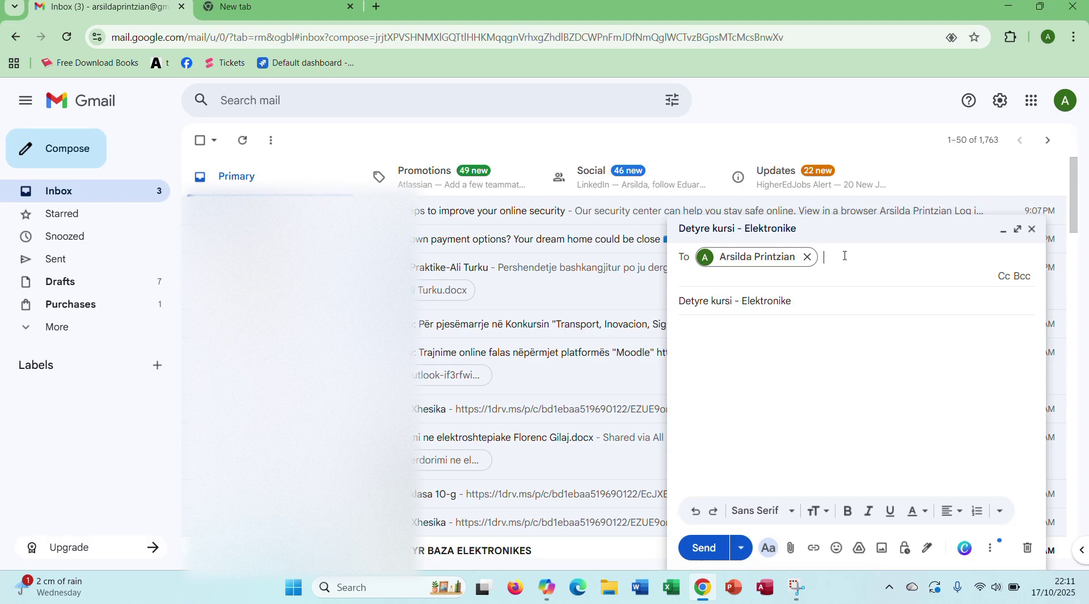
click(1004, 278)
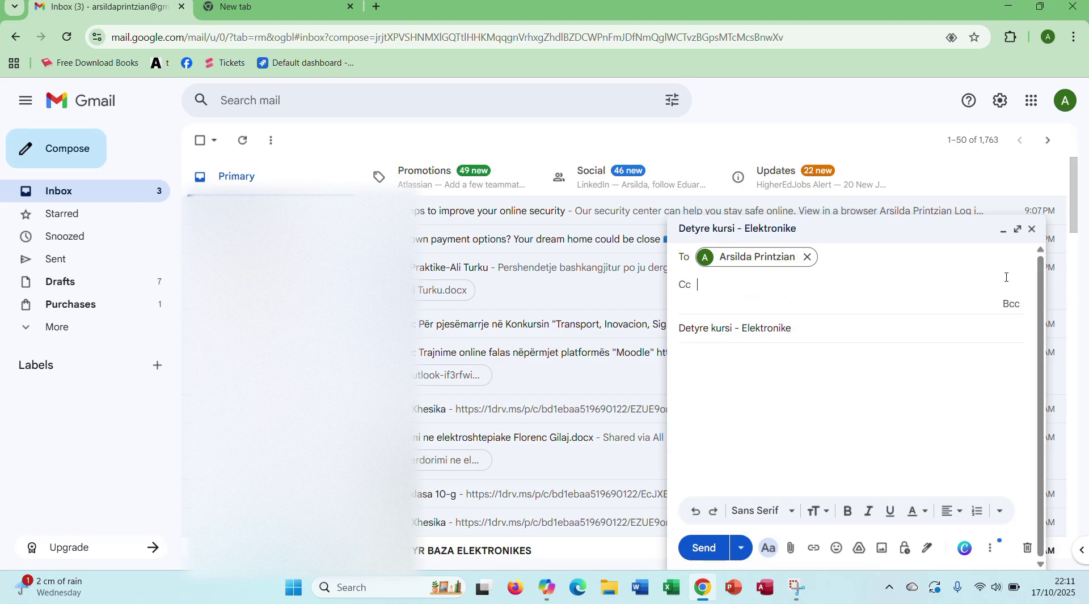
click(1010, 306)
click(702, 283)
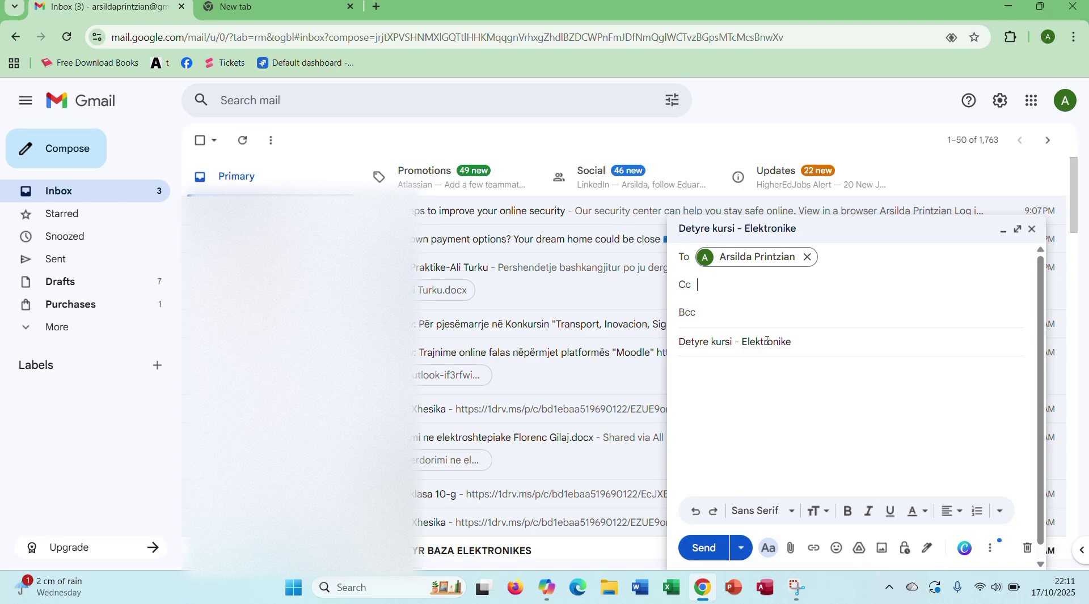
click(847, 258)
click(726, 289)
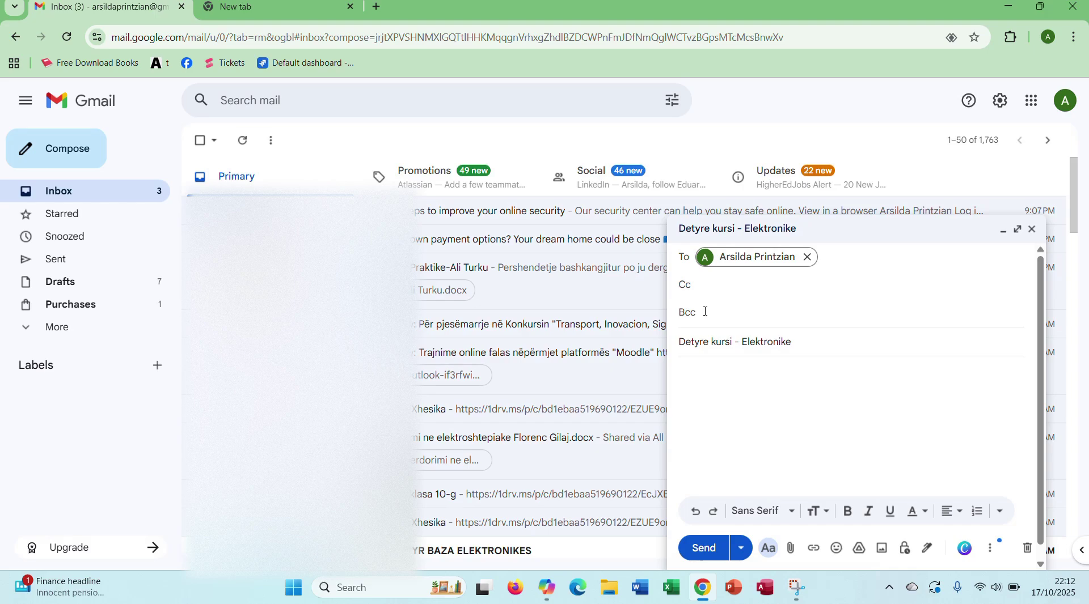
click(704, 312)
click(725, 379)
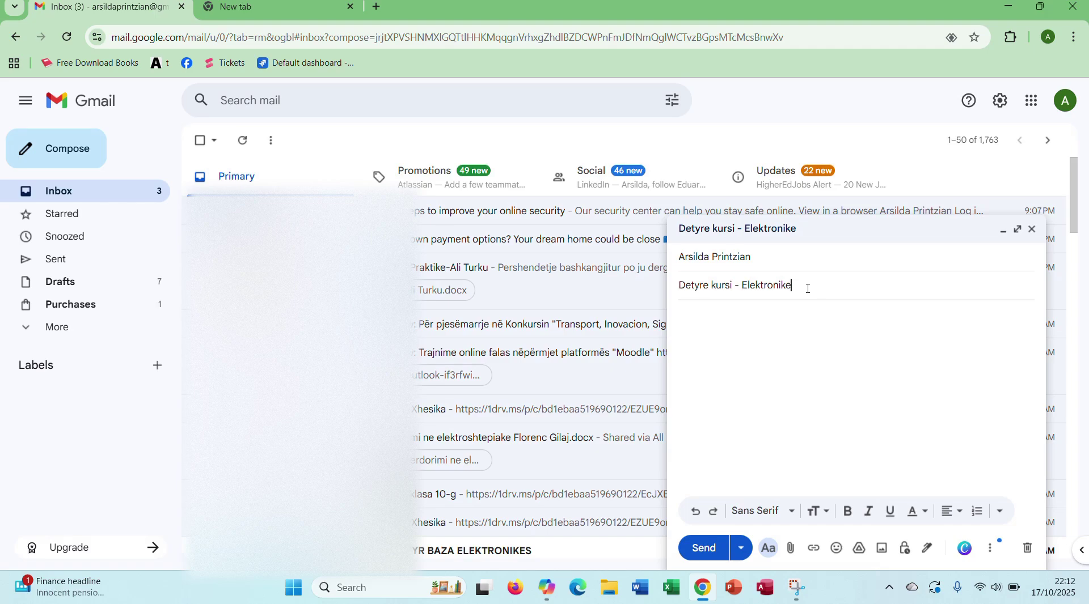
Step: Type 'Pershendetje,' and the line 'Po ju dergoj detyren e kursit te punuar nga ana ime.'
click(732, 332)
text(Pershed)
text(ne)
key(BackSpace)
key(BackSpace)
key(BackSpace)
text(ndetje,)
key(Return)
text(Po ju dergoj det)
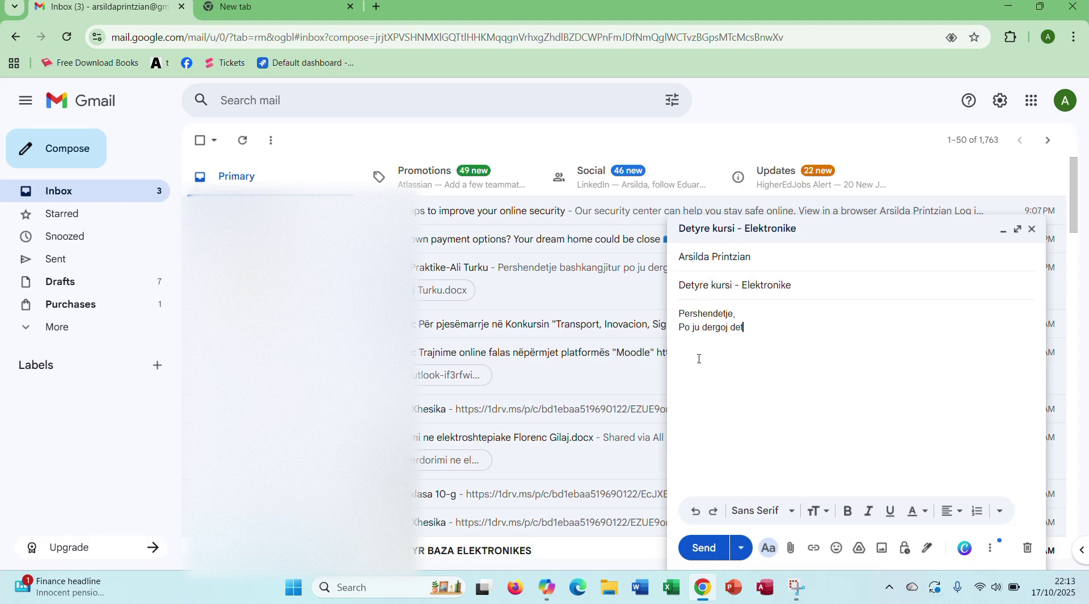
text(yren e kursit te punuar nga an ime)
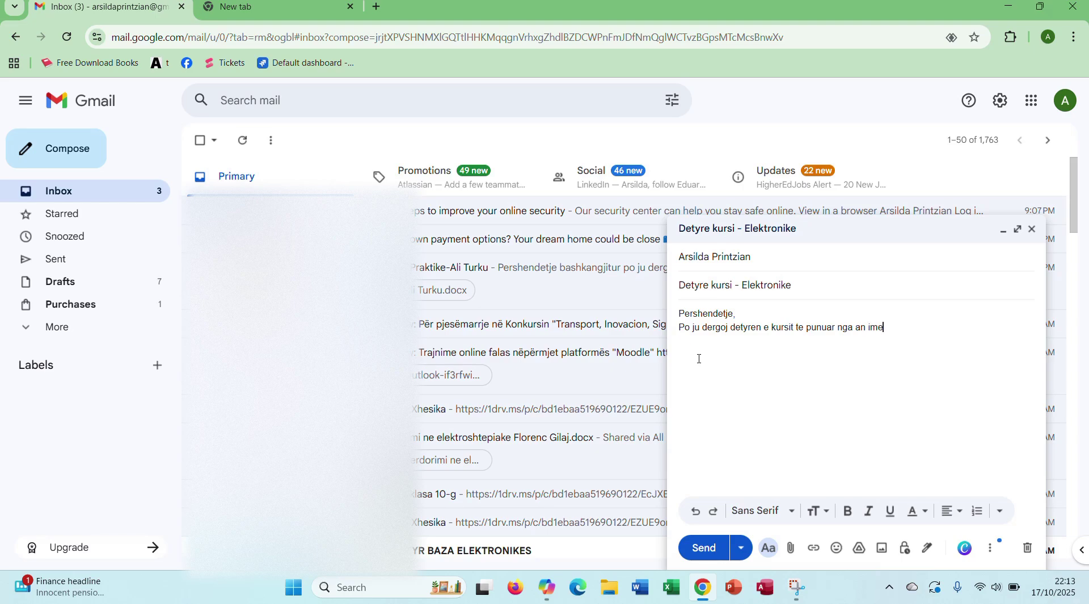
key(BackSpace)
key(BackSpace)
key(BackSpace)
text(a ime.)
key(Return)
Step: Add the line asking about their assignment, then 'Me respekt' and the sender's first name
text(Deri tani kam punar me pjesen e pare, te lutem me infro)
key(BackSpace)
key(BackSpace)
text(ormo p)
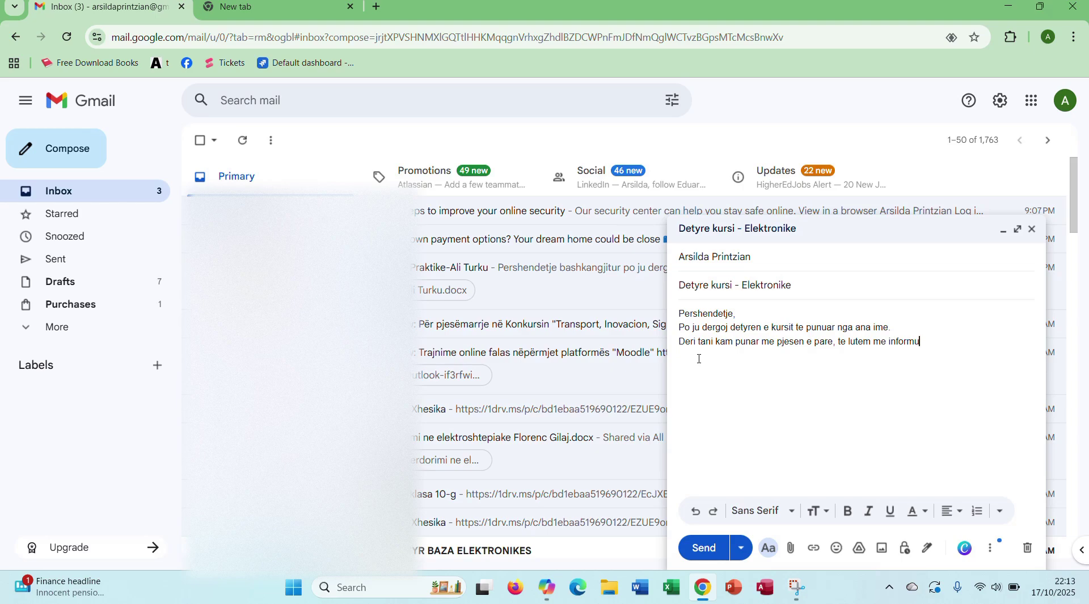
text(er detyren tende.)
key(Return)
text(Falemiden)
key(BackSpace)
key(BackSpace)
key(BackSpace)
key(BackSpace)
key(BackSpace)
key(BackSpace)
key(BackSpace)
key(BackSpace)
key(BackSpace)
key(BackSpace)
text(Me resk)
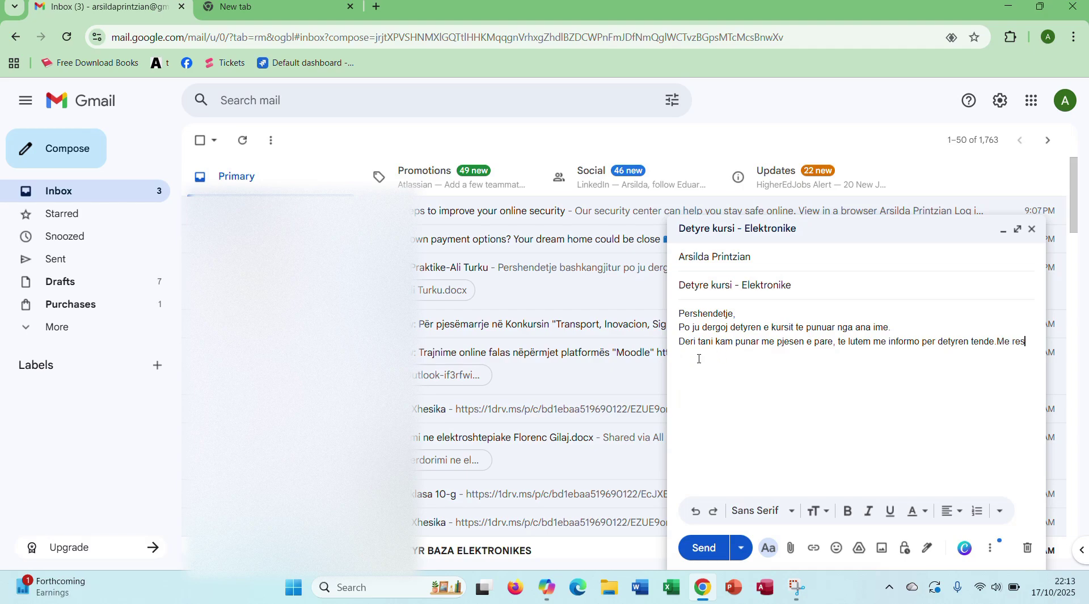
key(BackSpace)
key(BackSpace)
key(BackSpace)
key(BackSpace)
key(BackSpace)
key(BackSpace)
key(BackSpace)
key(Return)
text(Me repet)
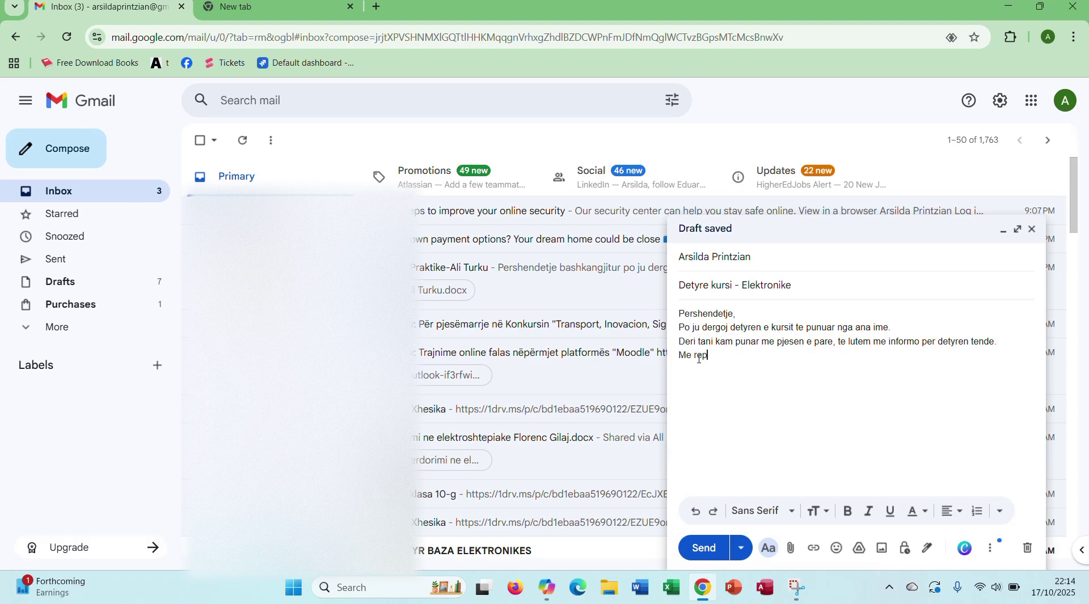
key(BackSpace)
key(BackSpace)
key(BackSpace)
text(sp)
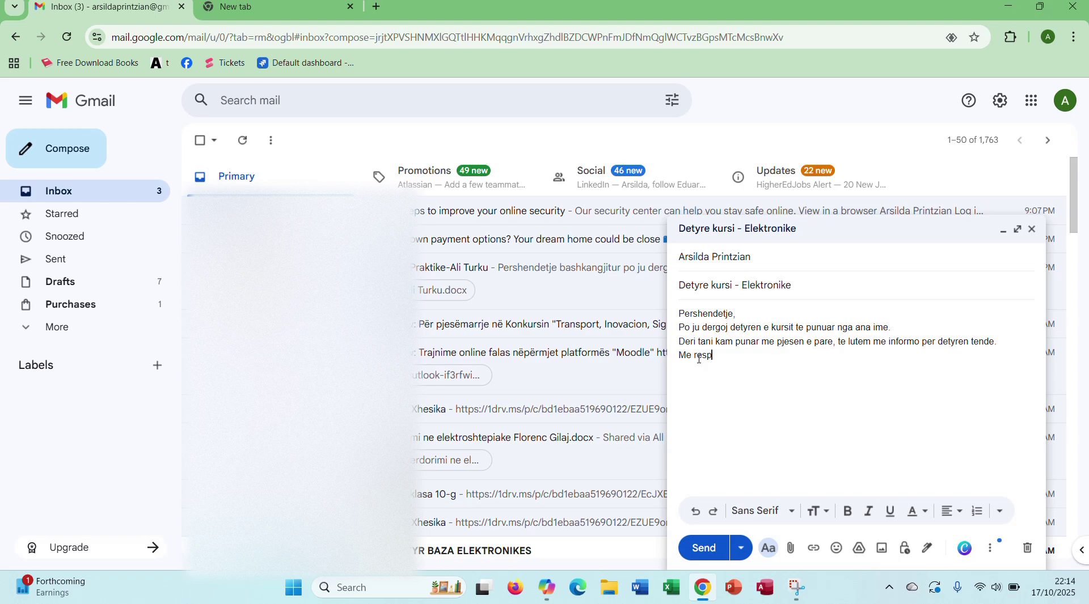
text(ekt)
key(Return)
text(Arsilda)
Step: Set the whole message body to Comic Sans MS
drag(716, 370, 675, 314)
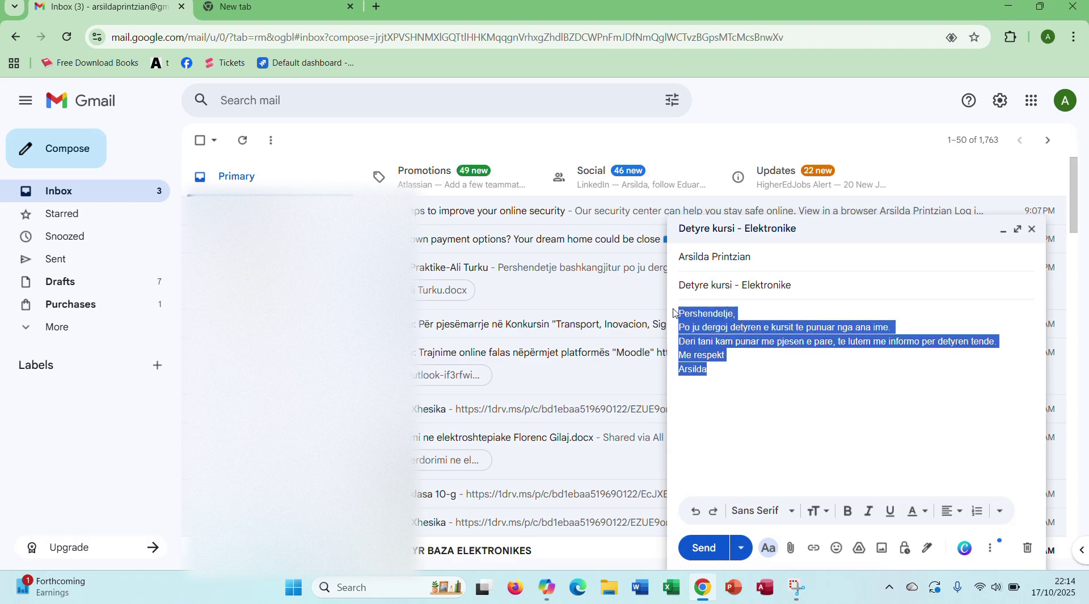
click(796, 519)
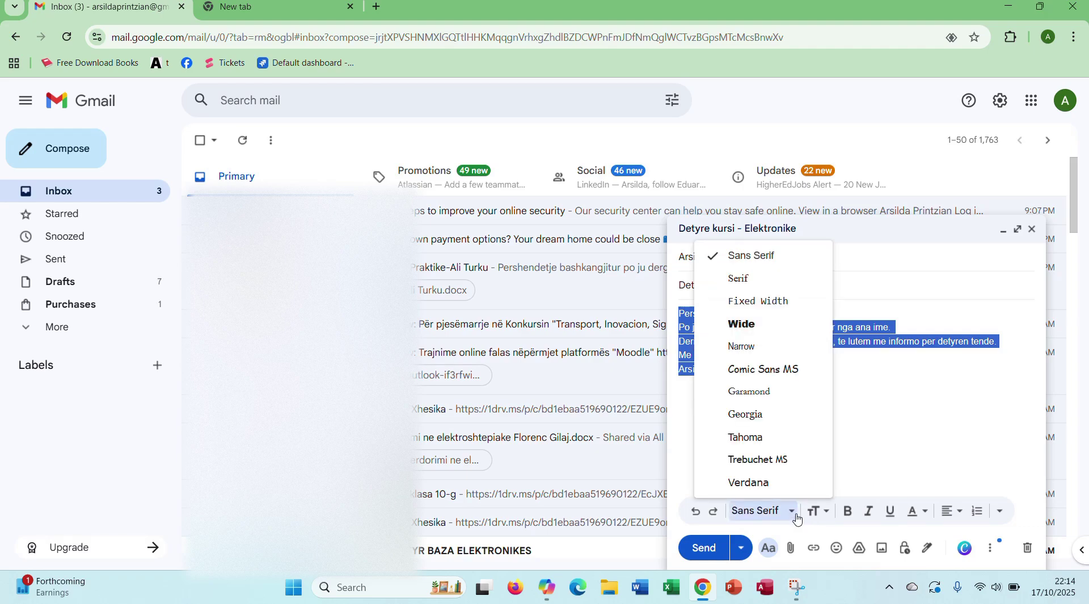
click(760, 378)
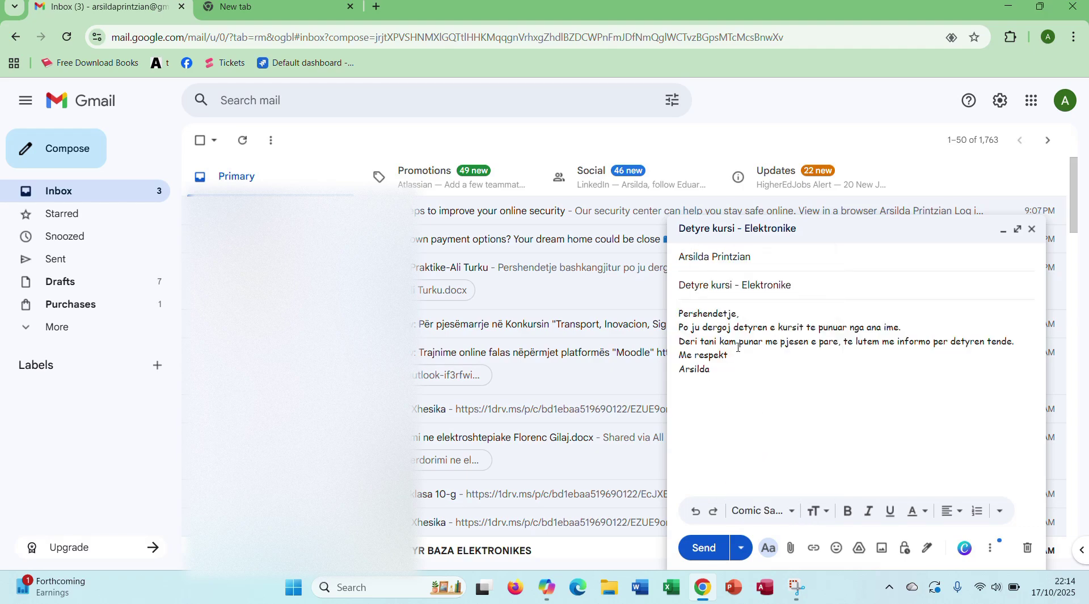
Step: Make the greeting 'Pershendetje,' and the closing 'Me respekt' bold
drag(679, 313, 740, 310)
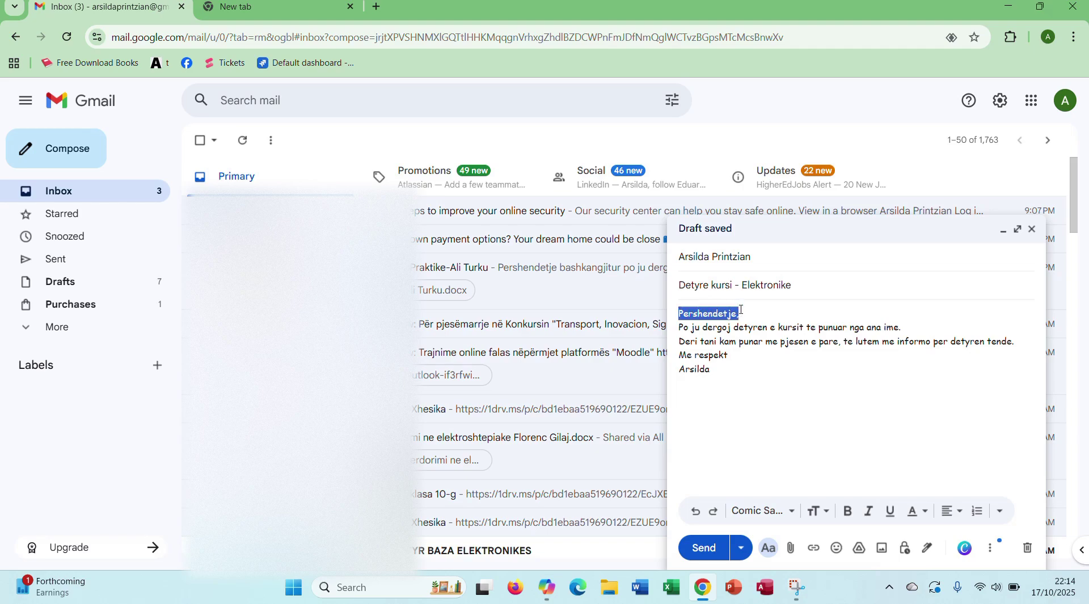
click(768, 466)
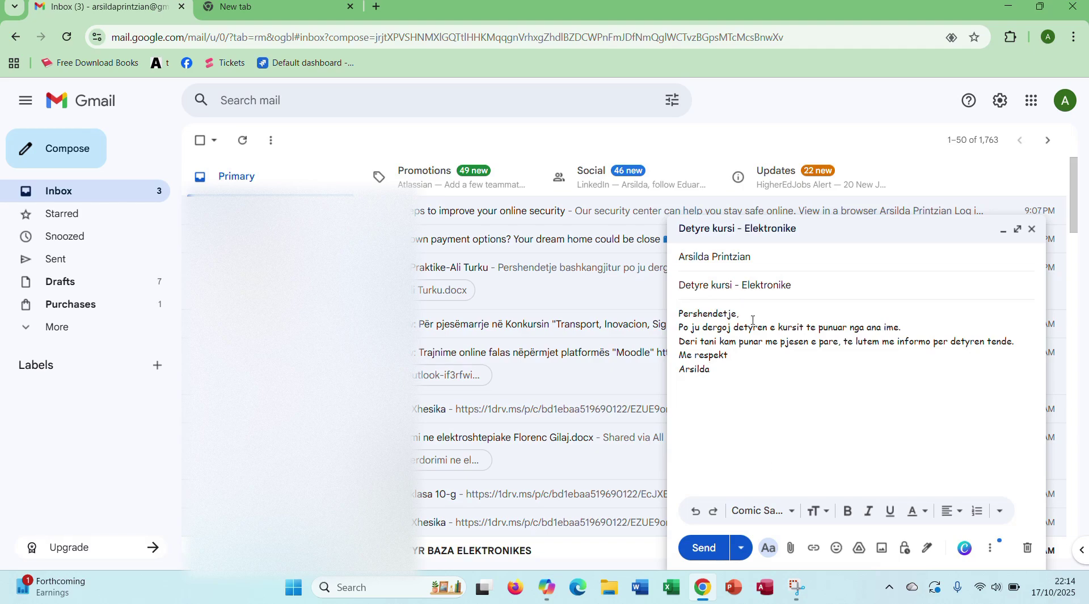
drag(739, 313, 680, 309)
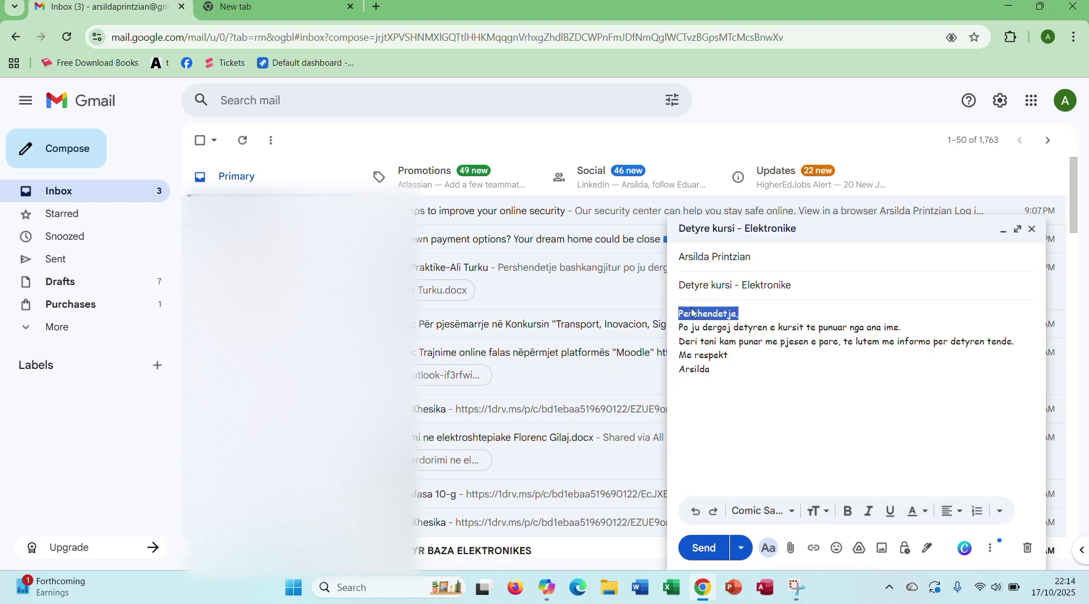
click(846, 510)
click(777, 374)
drag(730, 358, 680, 353)
click(846, 510)
click(828, 414)
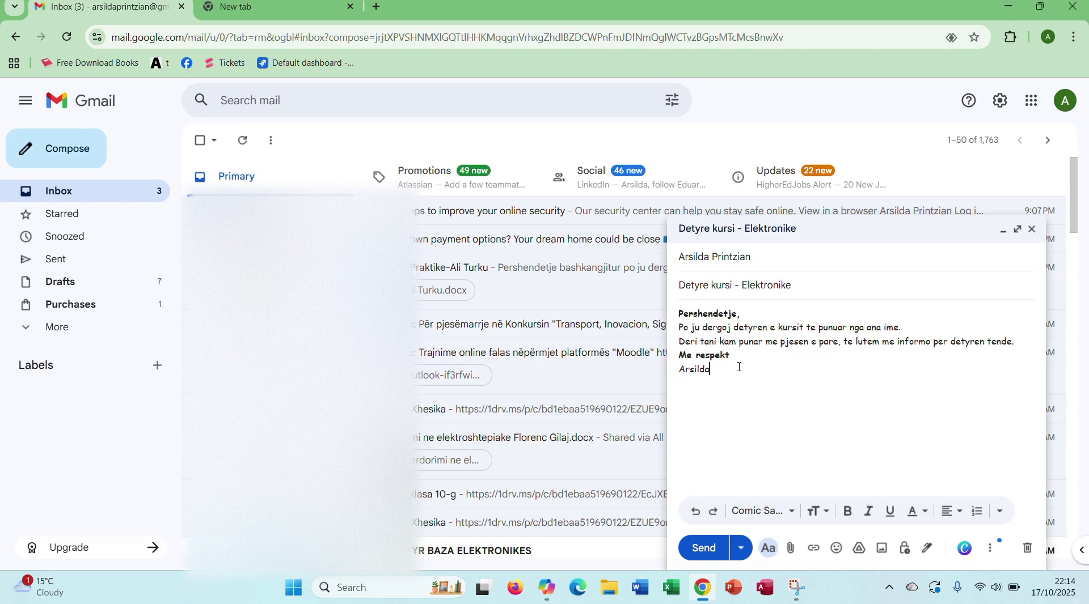
drag(739, 367, 678, 316)
click(702, 328)
click(836, 549)
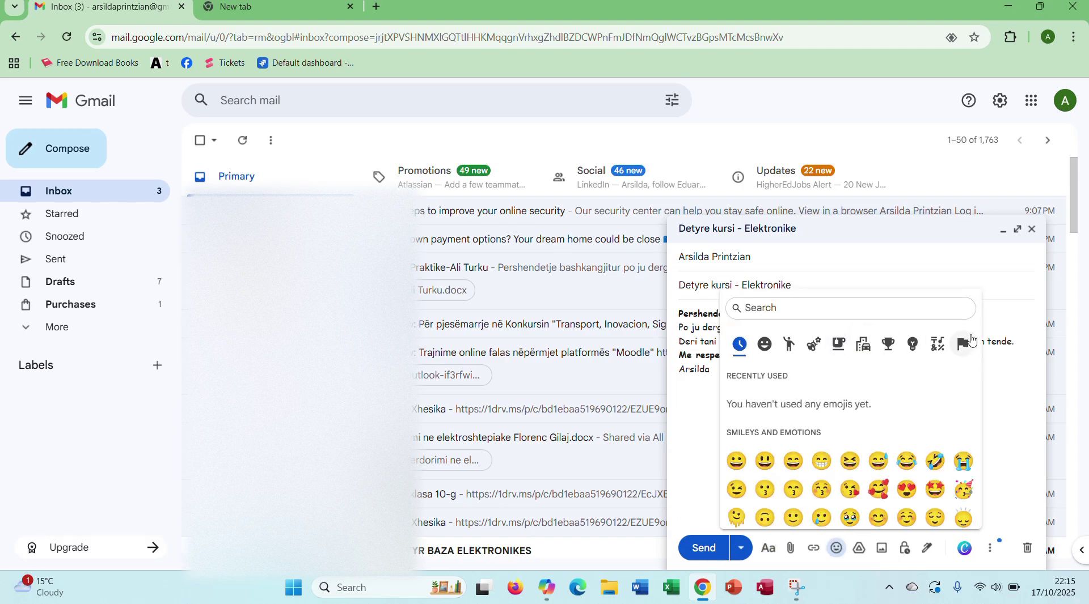
Step: Browse the emoji picker, delete the one emoji inserted, and leave the signature emoji-free
click(1019, 337)
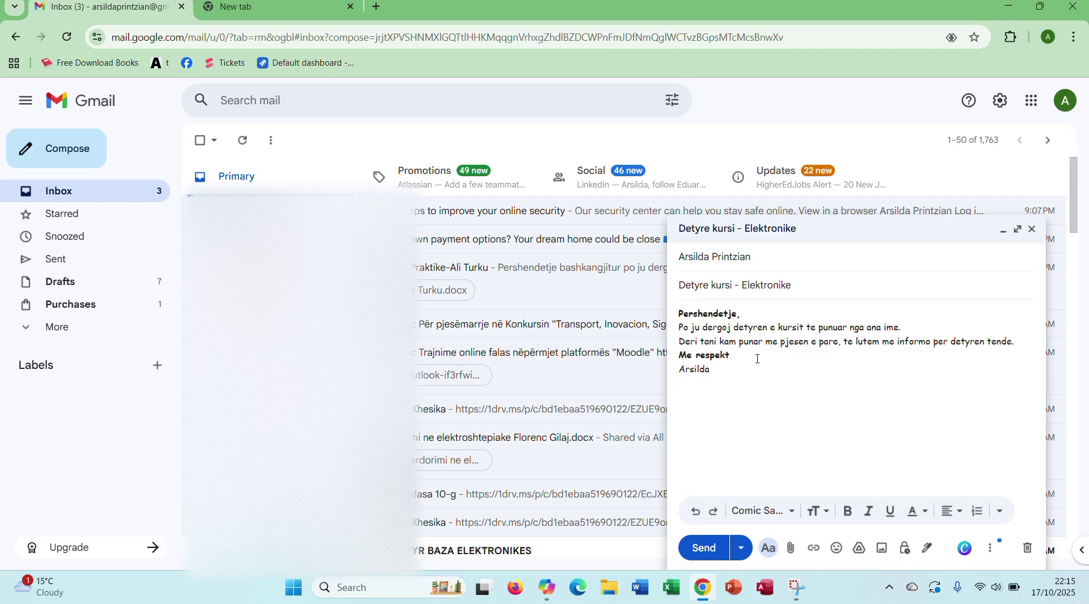
click(837, 550)
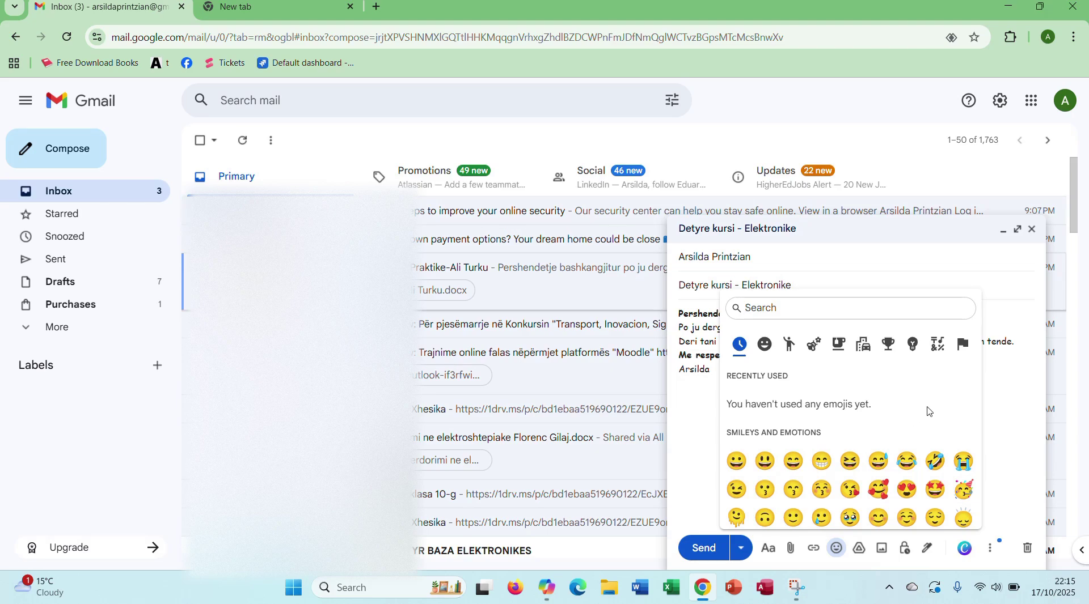
click(982, 399)
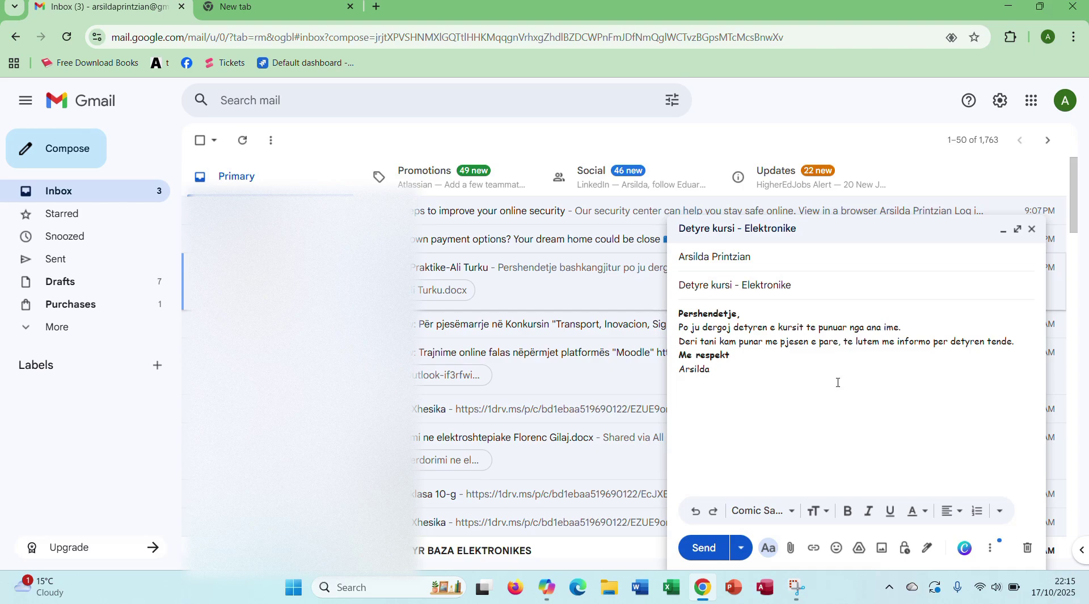
click(833, 550)
click(828, 499)
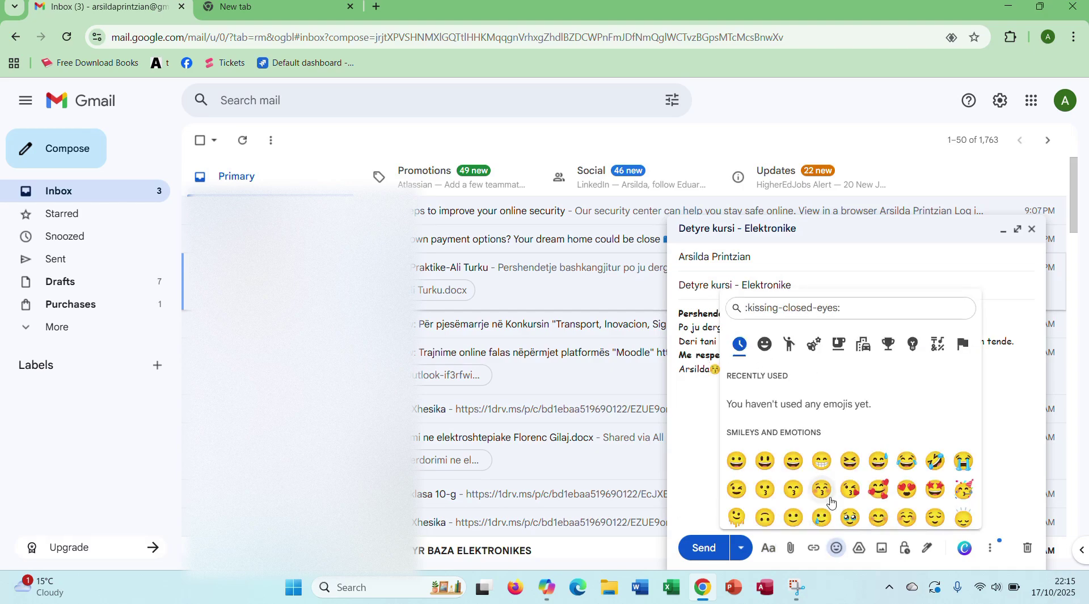
click(688, 398)
key(BackSpace)
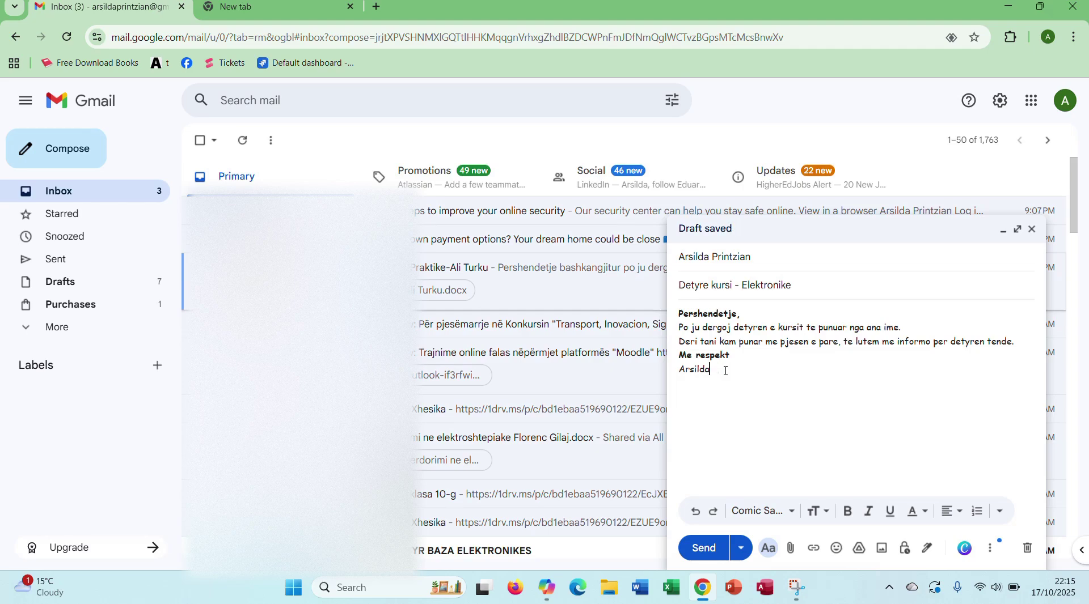
click(834, 547)
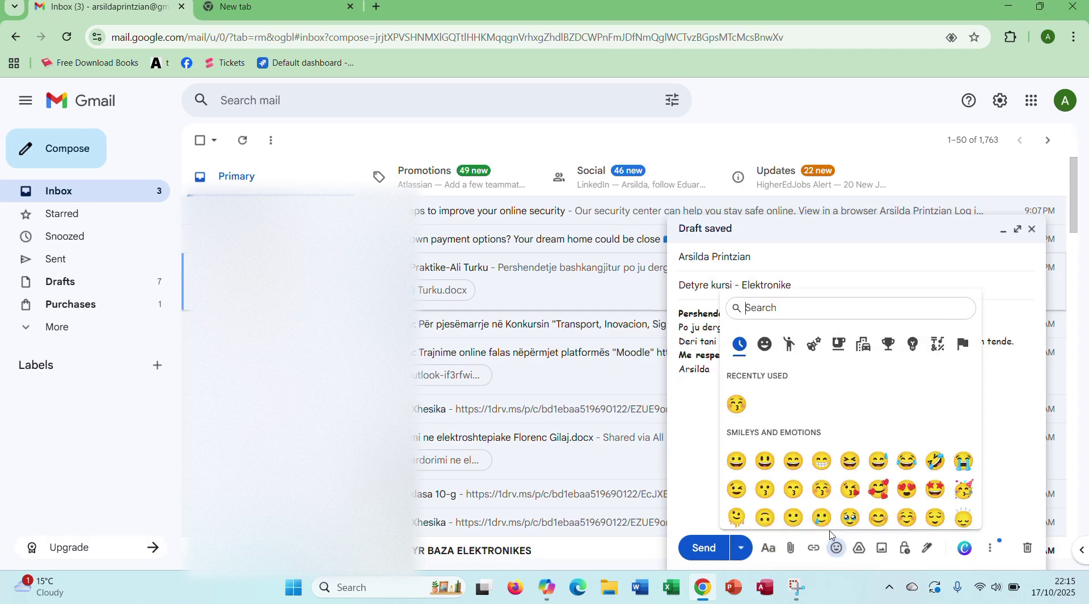
click(788, 344)
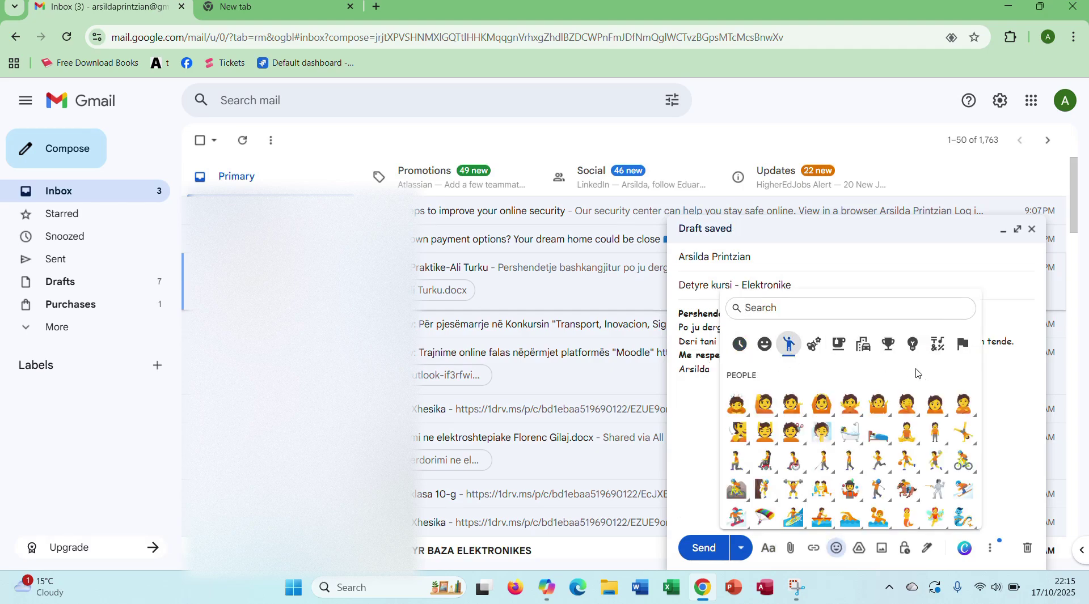
click(886, 355)
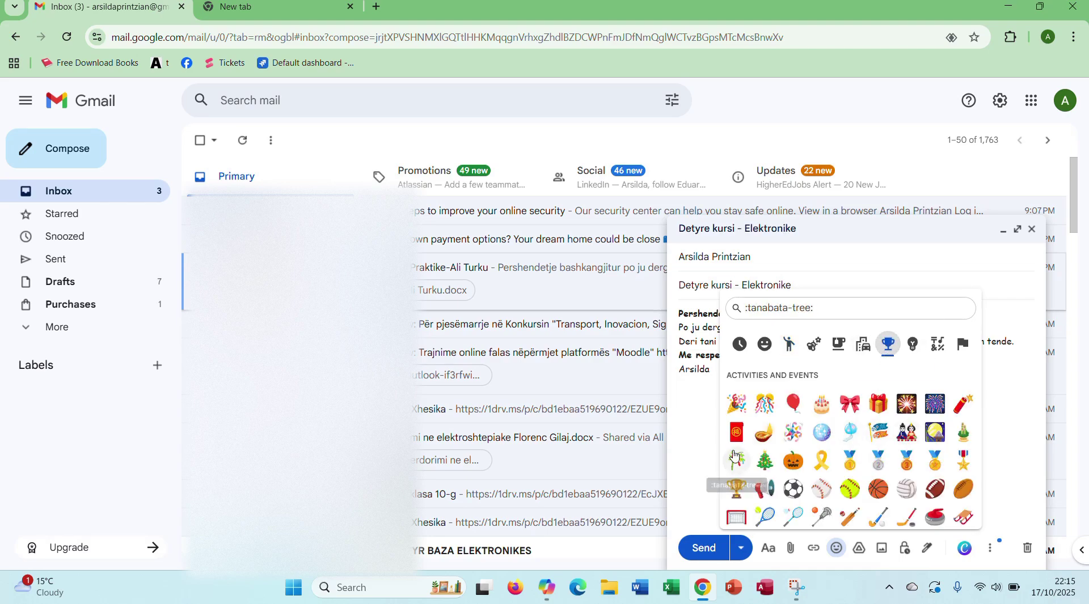
click(862, 422)
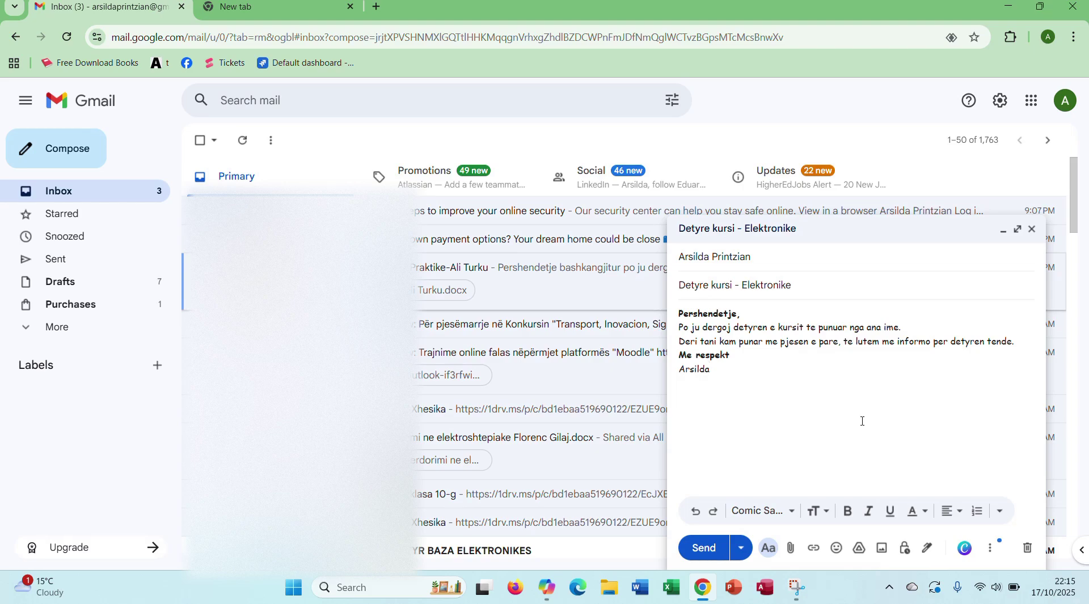
Step: Attach dera.php from the Desktop's Detyra folder to the draft
click(789, 547)
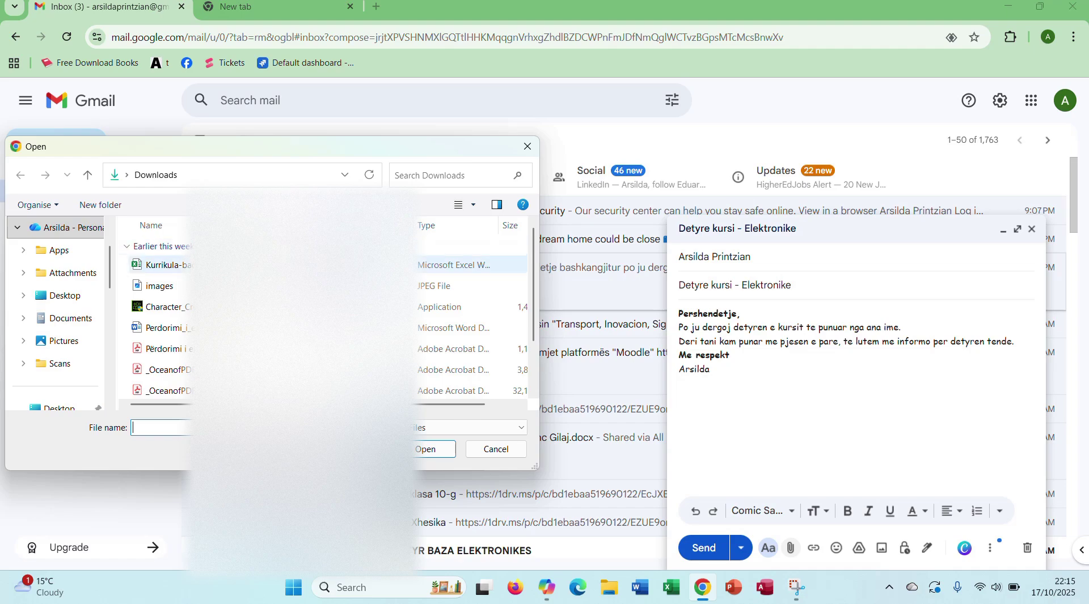
click(532, 147)
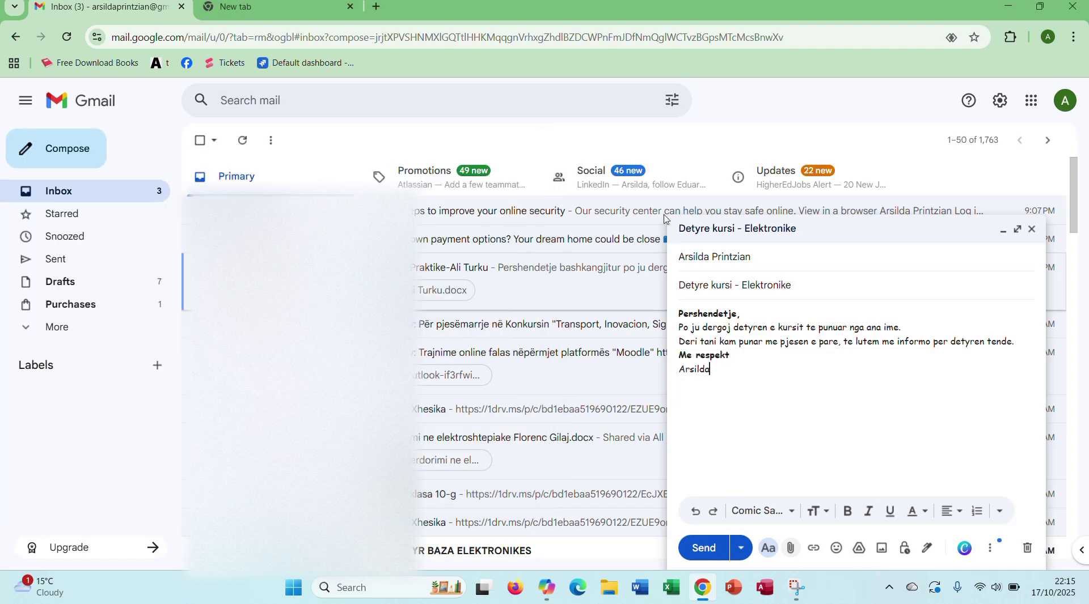
click(791, 557)
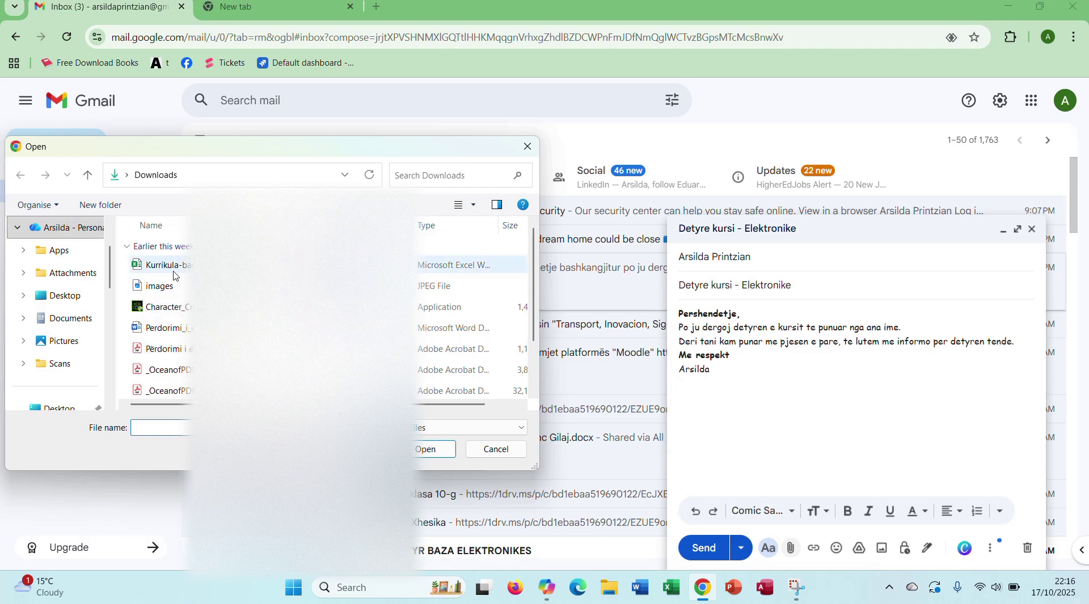
click(79, 300)
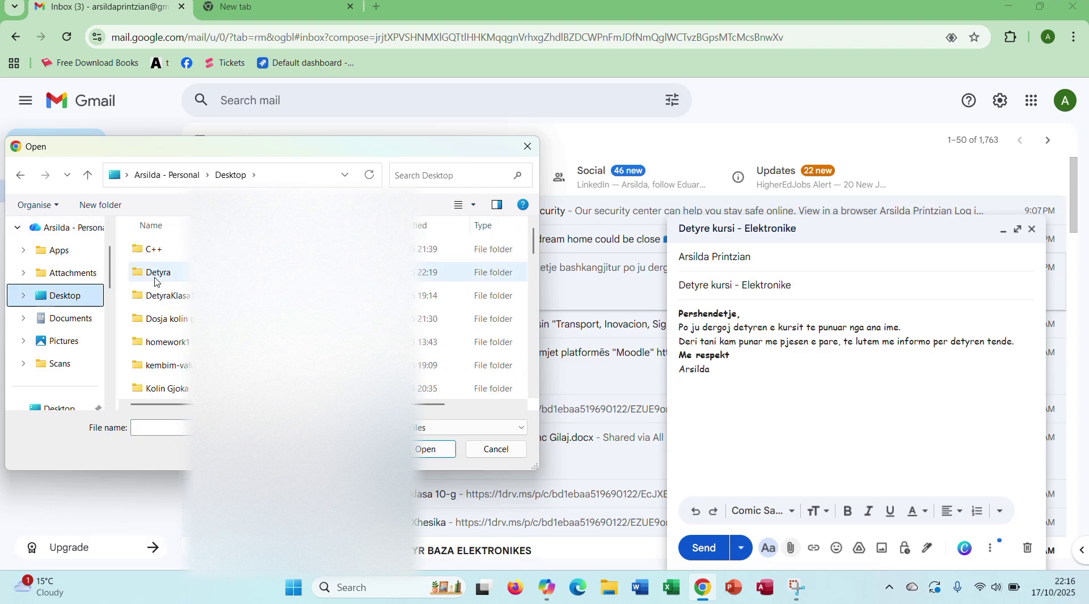
double_click(153, 274)
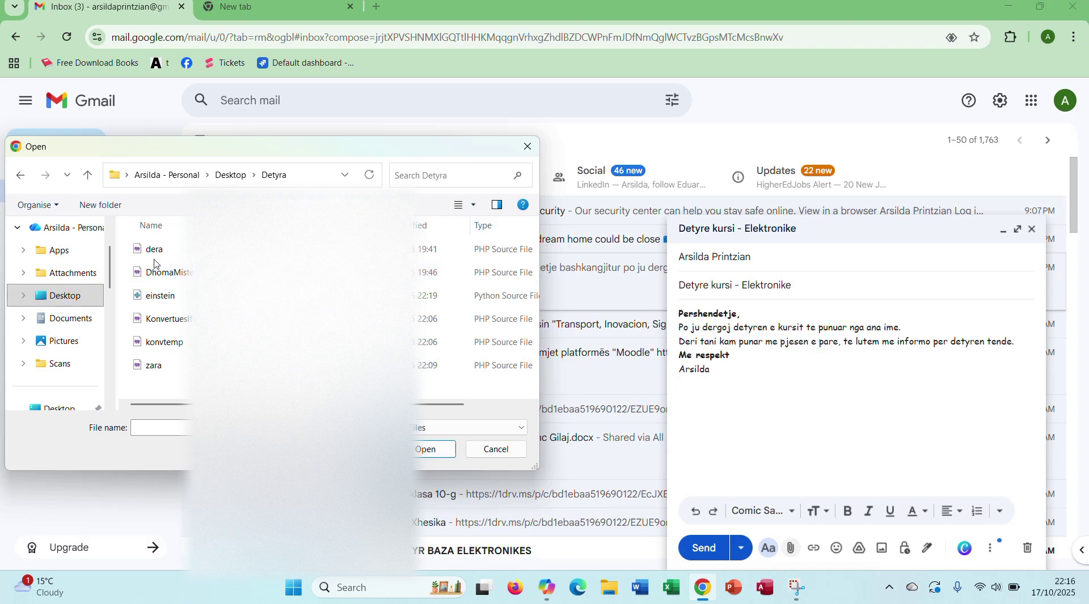
click(156, 254)
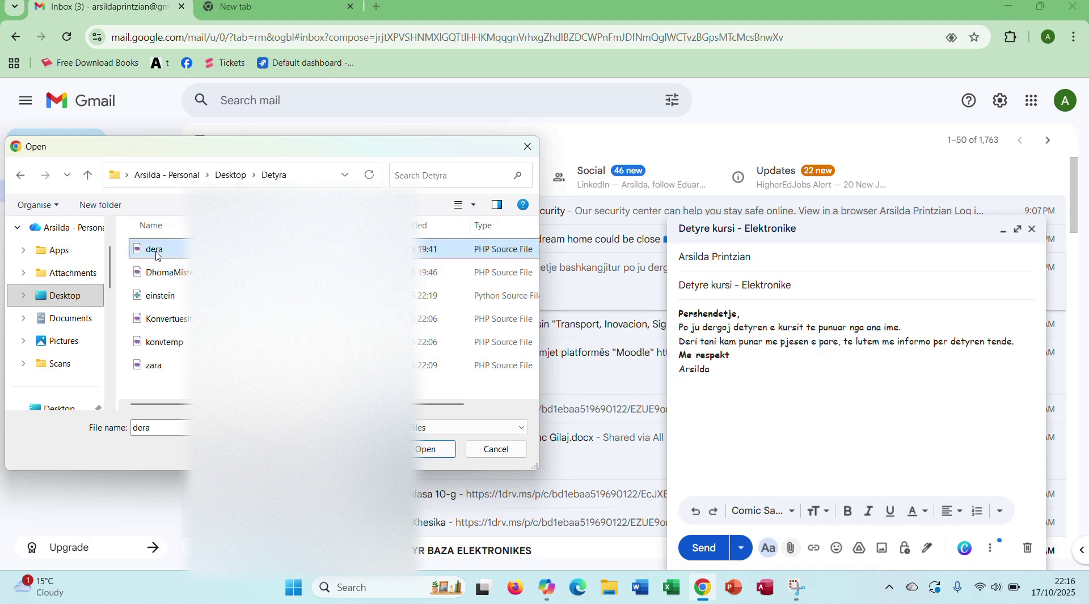
click(419, 451)
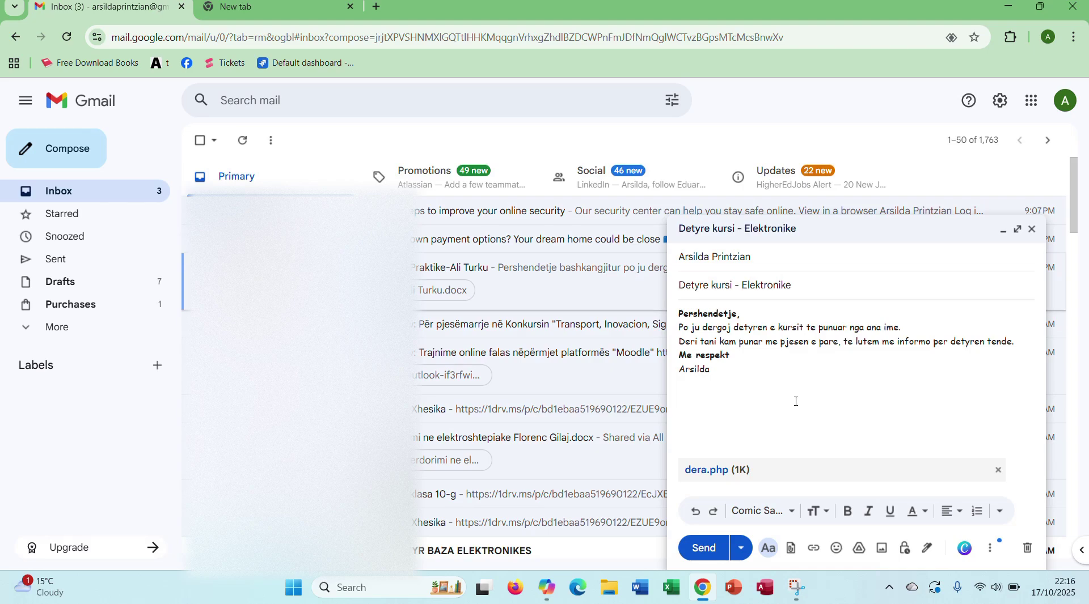
Step: Start a link with text 'Kliko' and copy the monday.com Tickets board URL from a new tab
click(811, 551)
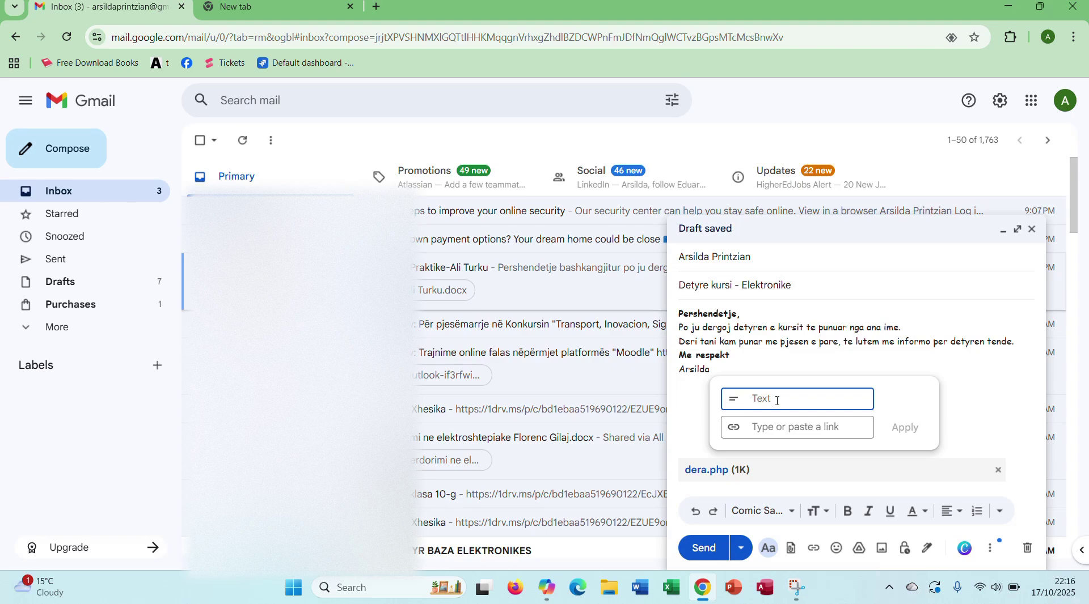
text(Kliko)
key(Tab)
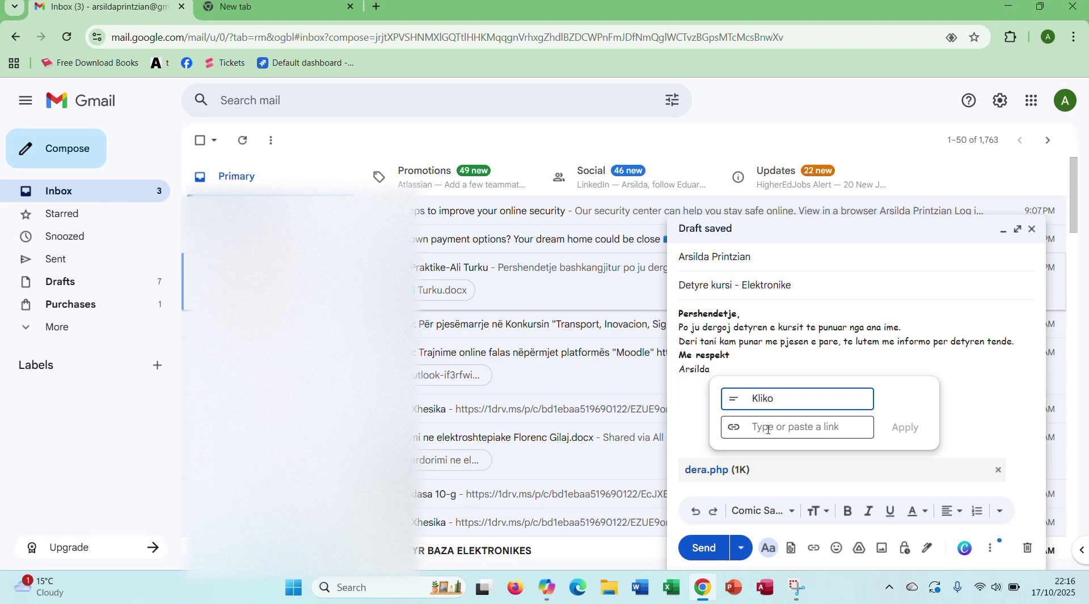
click(326, 9)
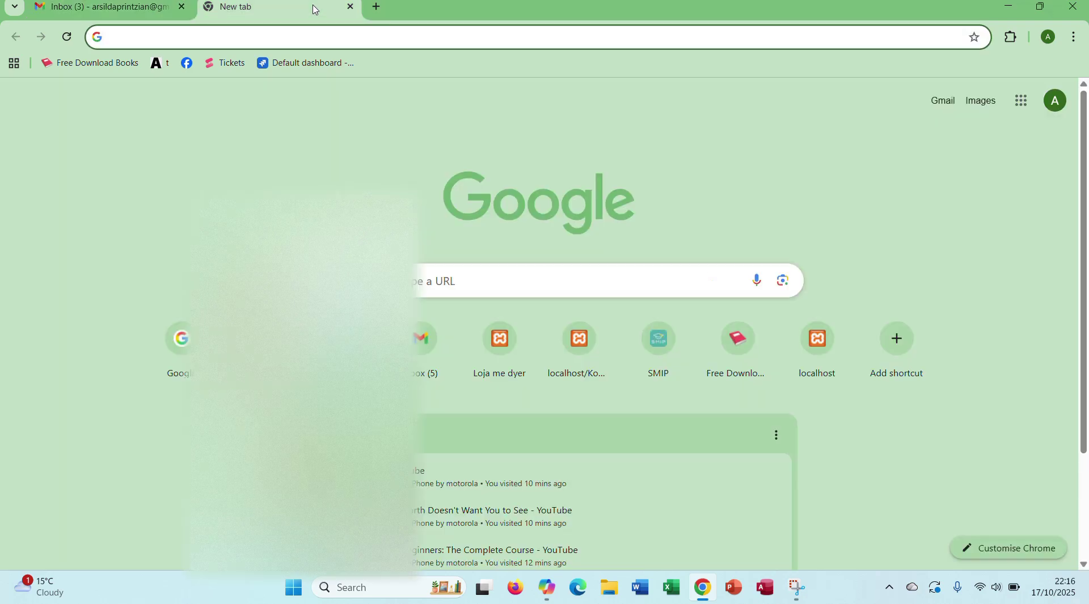
text(youtube.com)
key(Return)
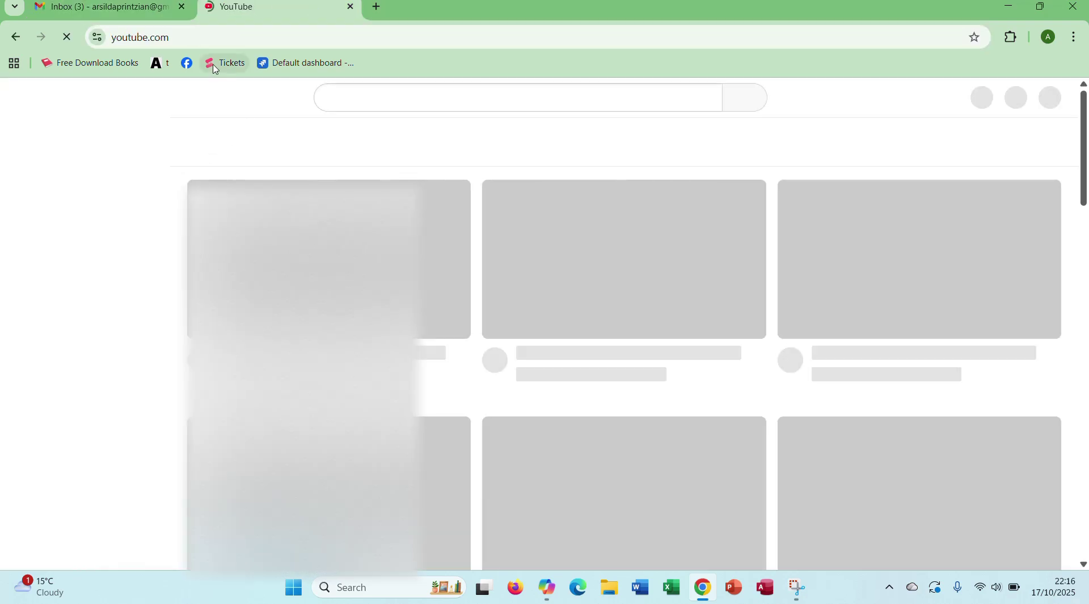
click(218, 65)
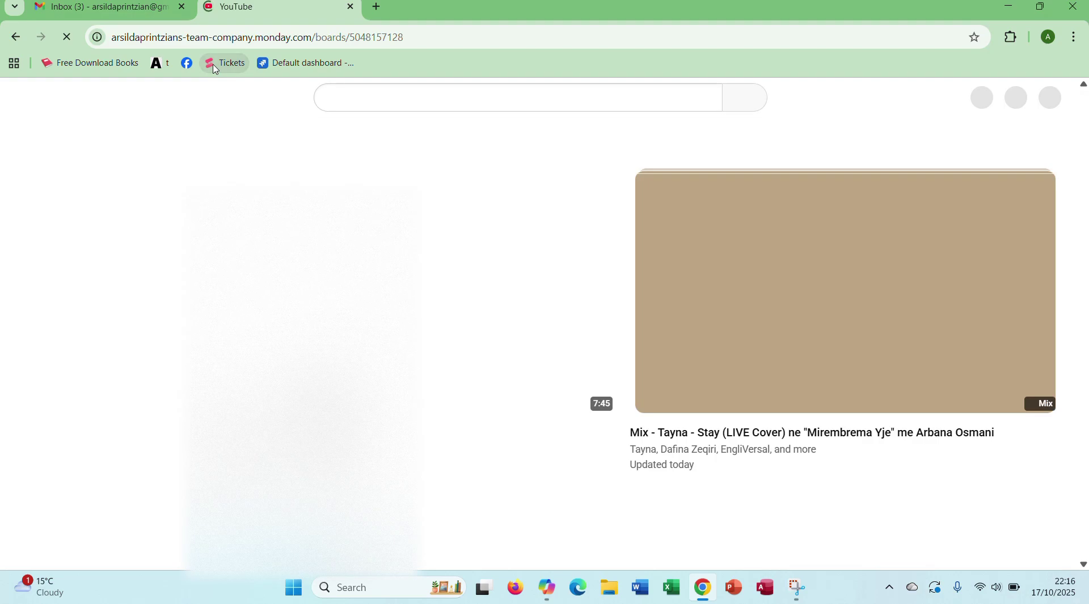
click(409, 40)
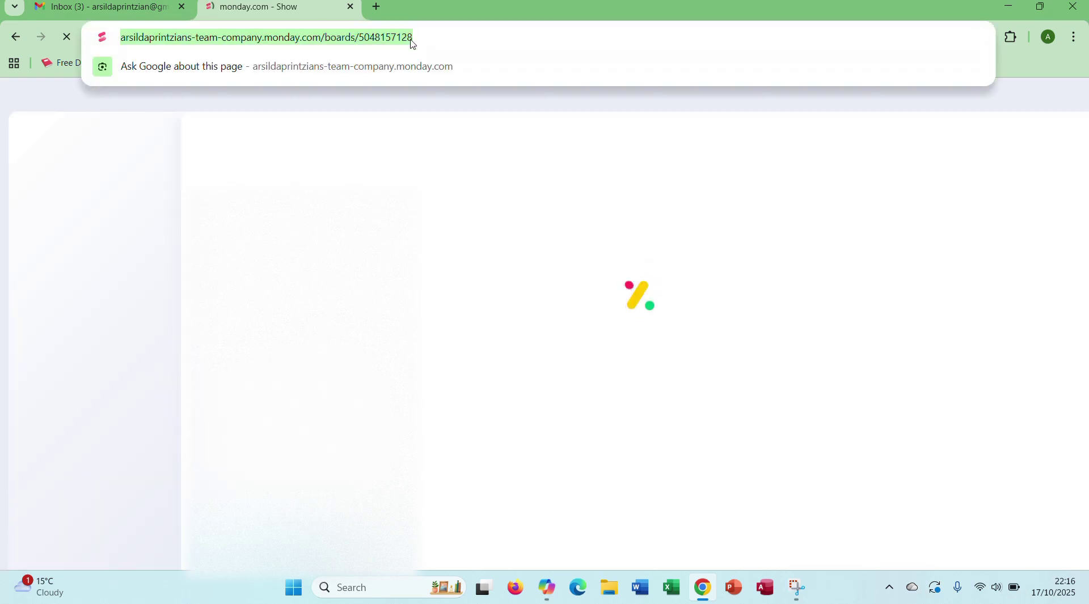
Step: Paste the Tickets board URL as the Kliko link target, apply it, and verify the link
click(113, 12)
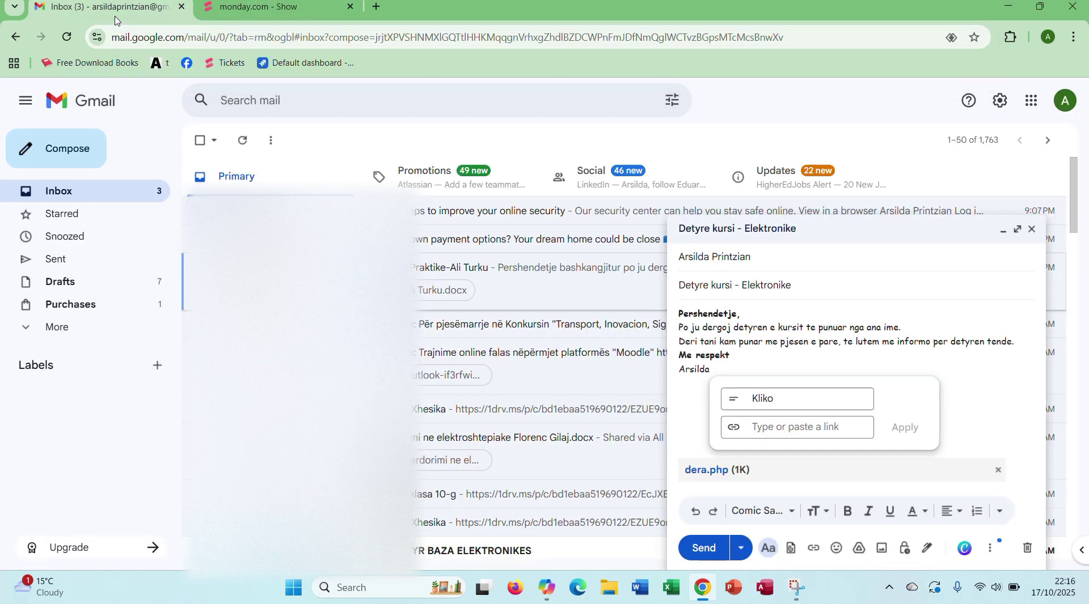
key(ctrl+v)
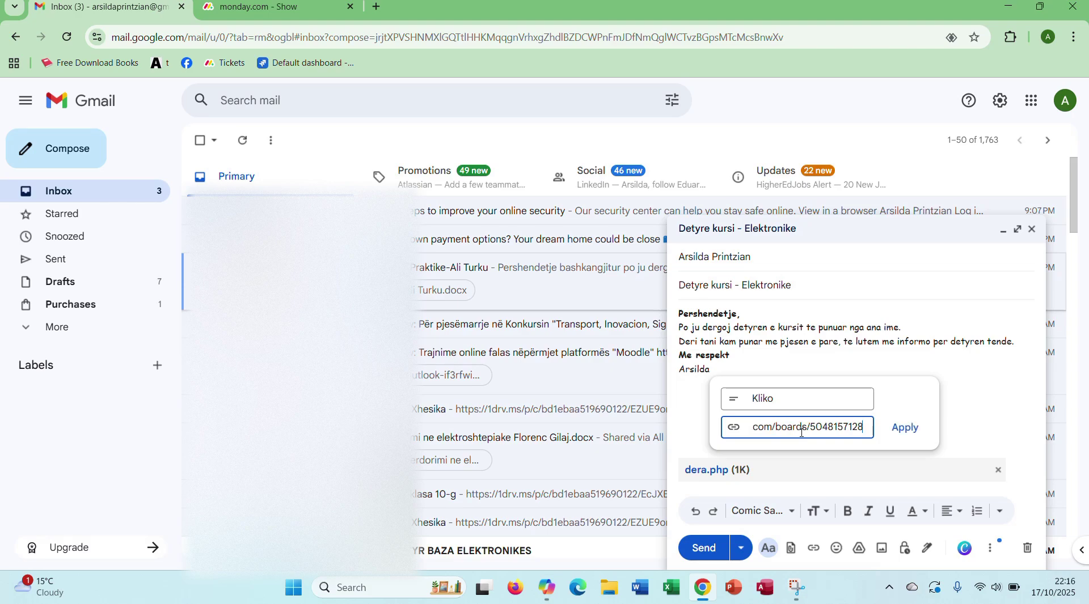
click(905, 429)
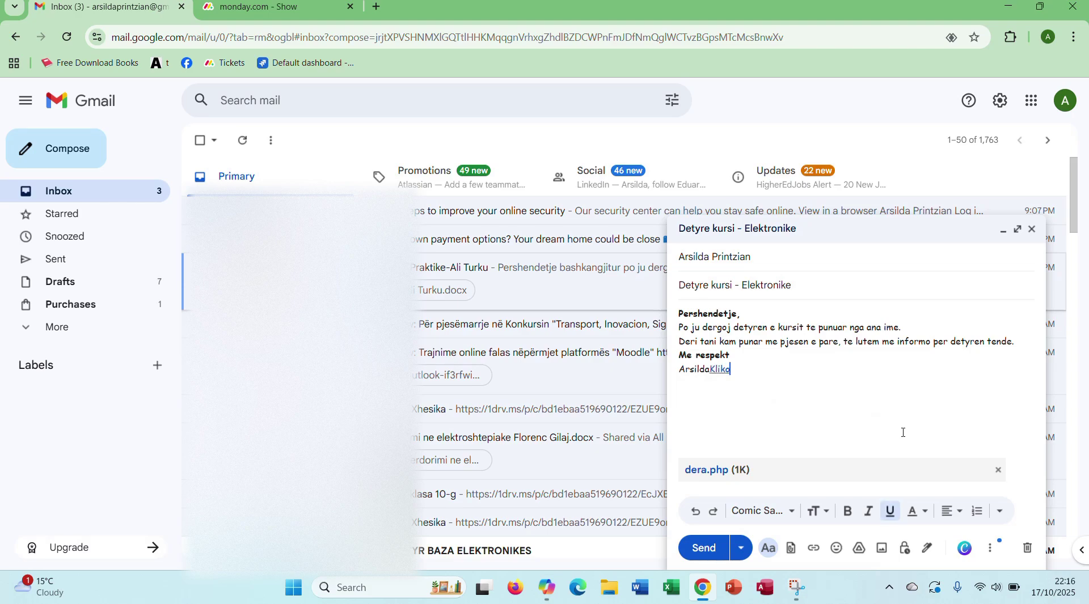
click(721, 369)
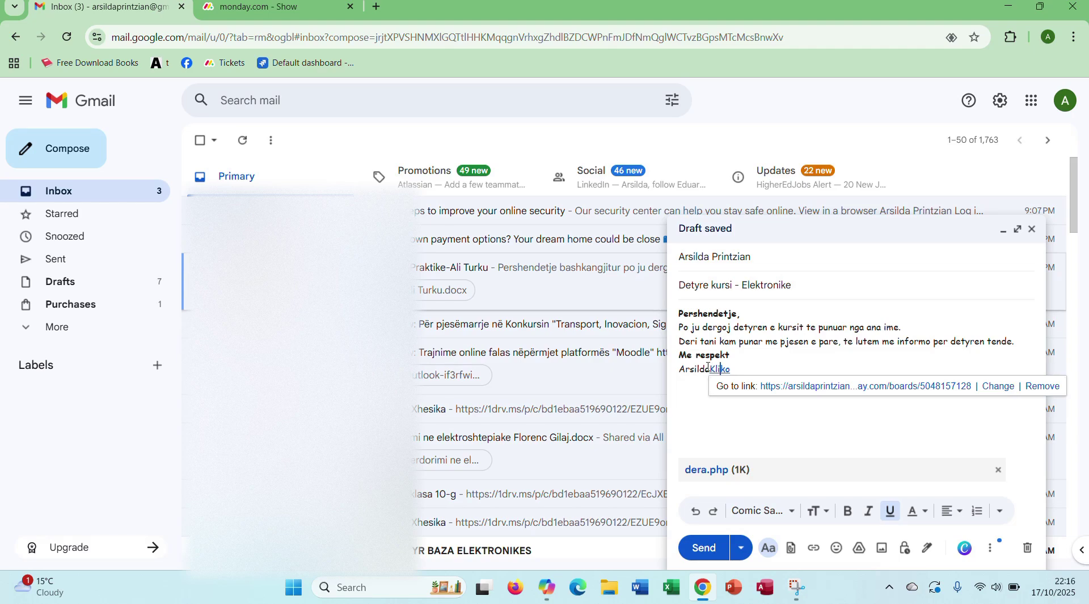
click(706, 369)
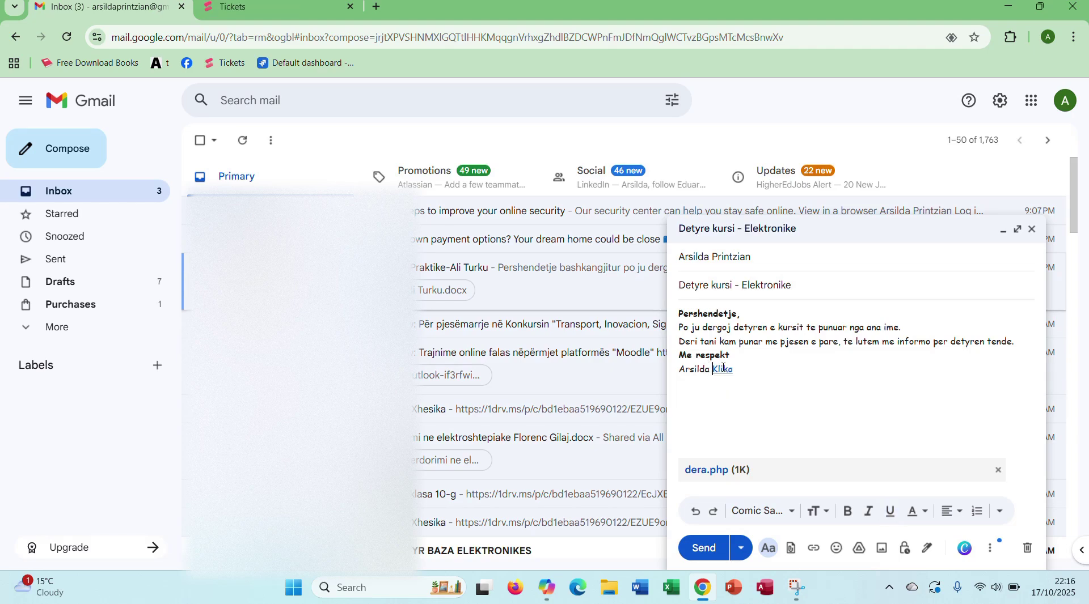
click(723, 368)
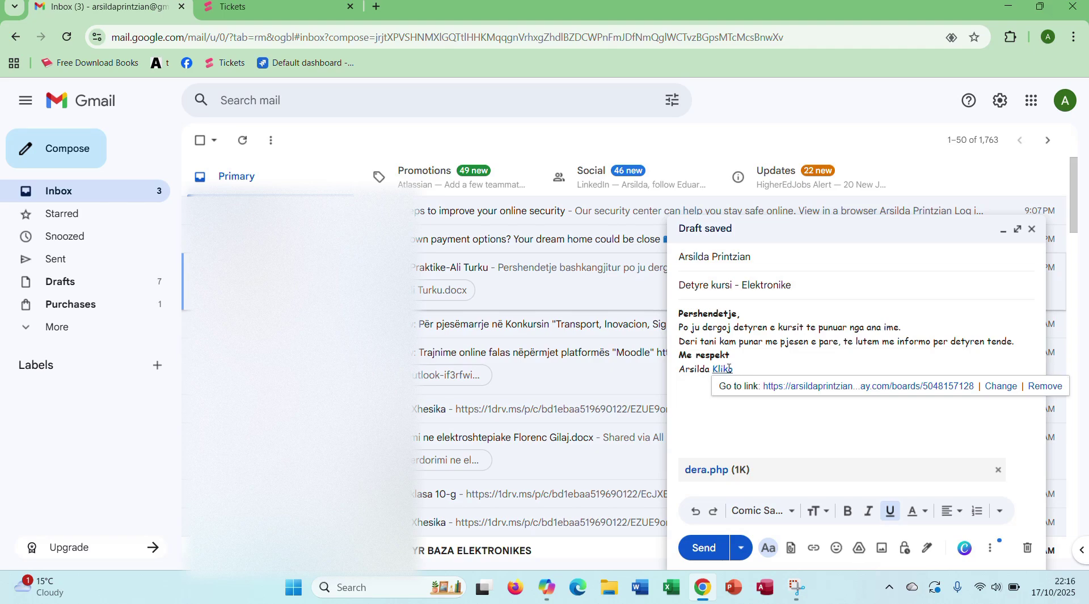
click(828, 360)
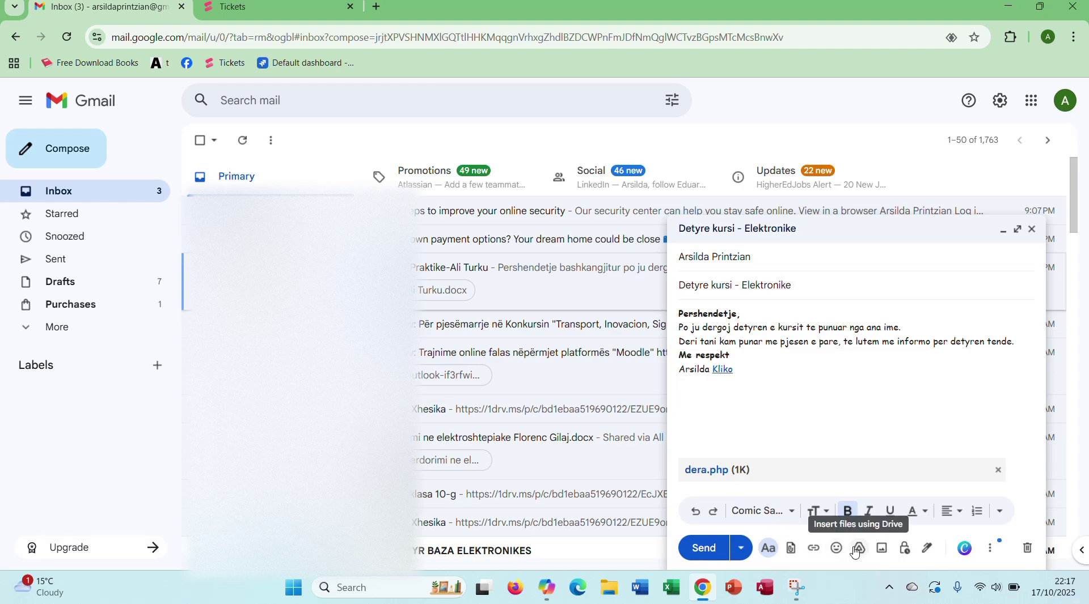
click(883, 407)
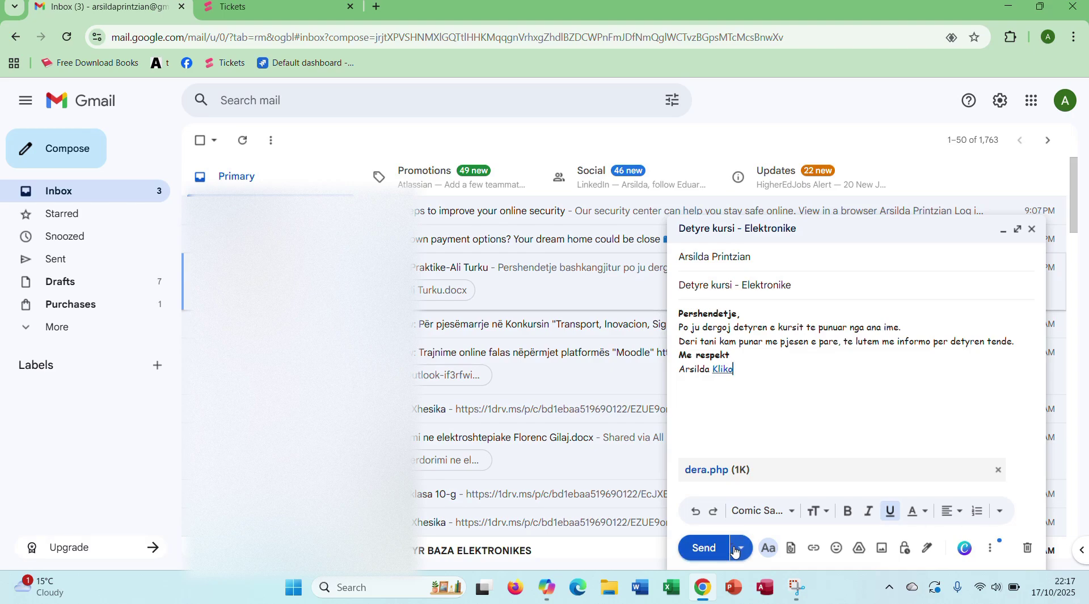
Step: Send the Detyre kursi - Elektronike email, view the sent message, then go back to Sent
click(703, 549)
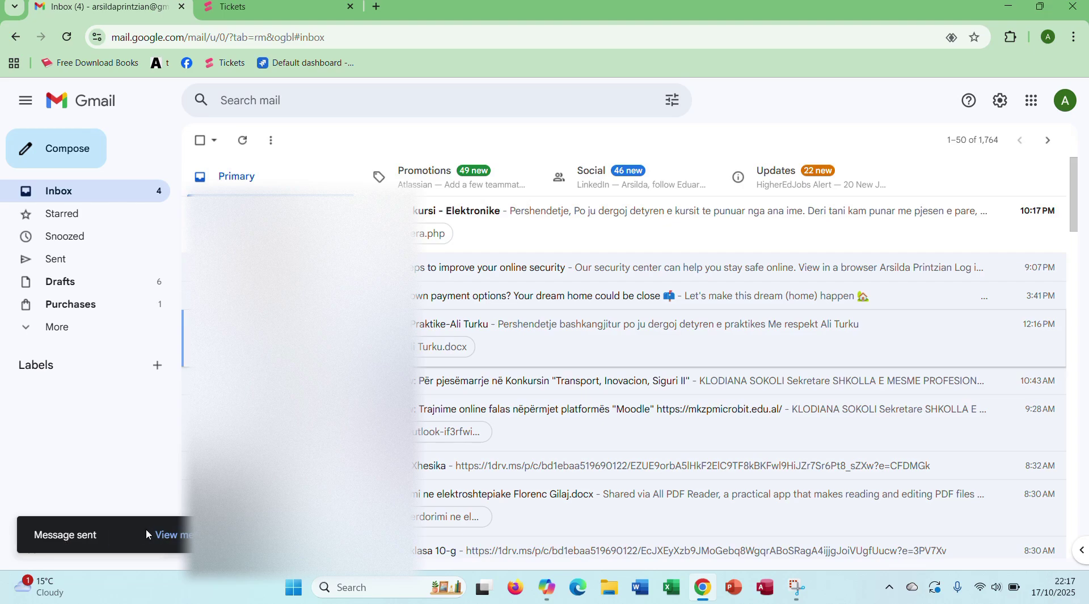
drag(146, 534, 191, 535)
drag(191, 535, 34, 535)
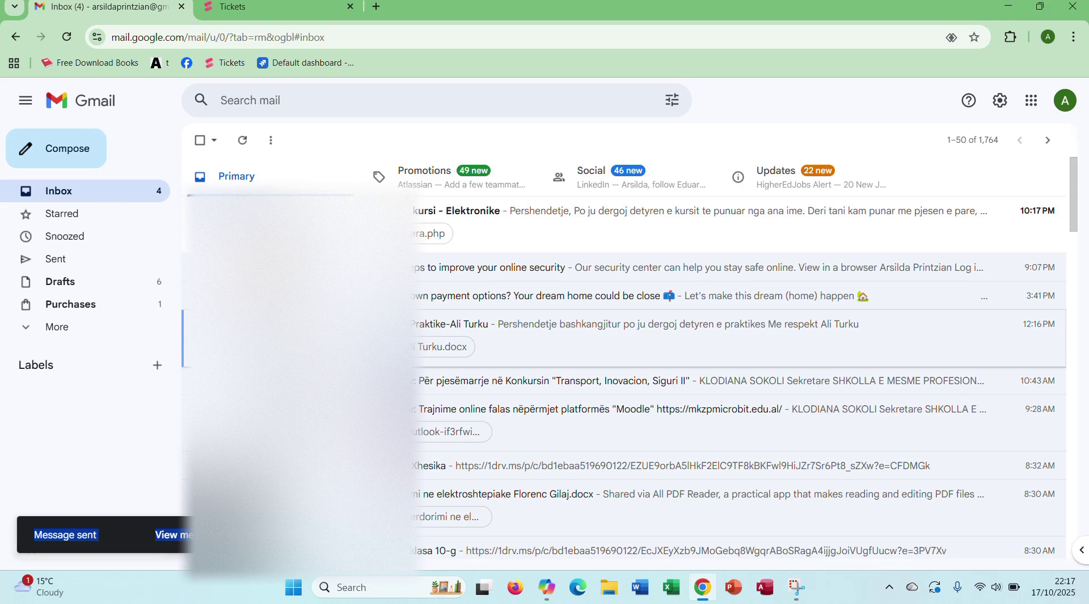
click(173, 535)
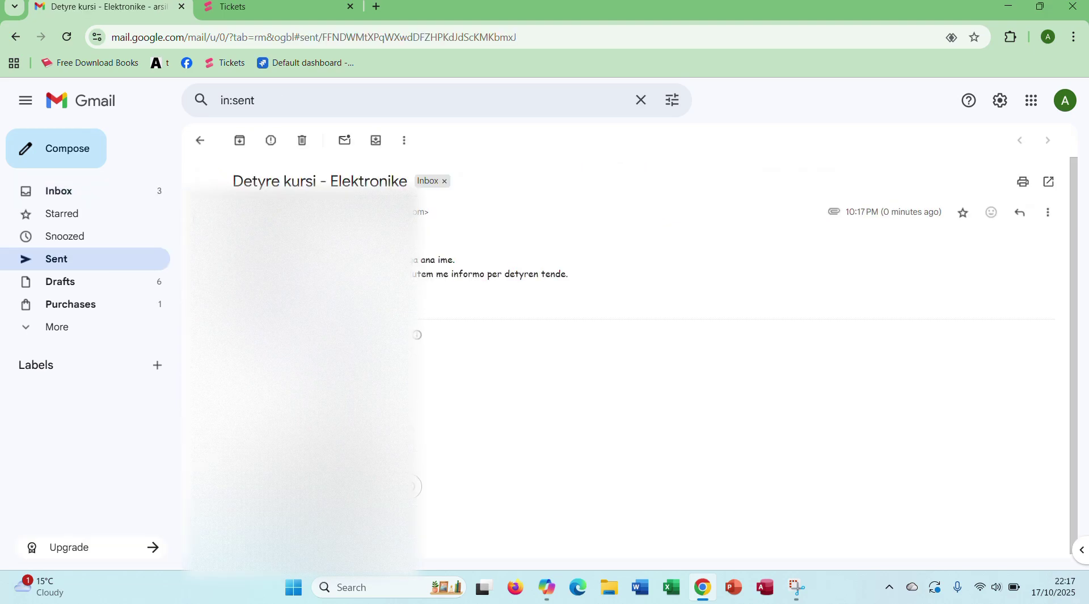
click(200, 141)
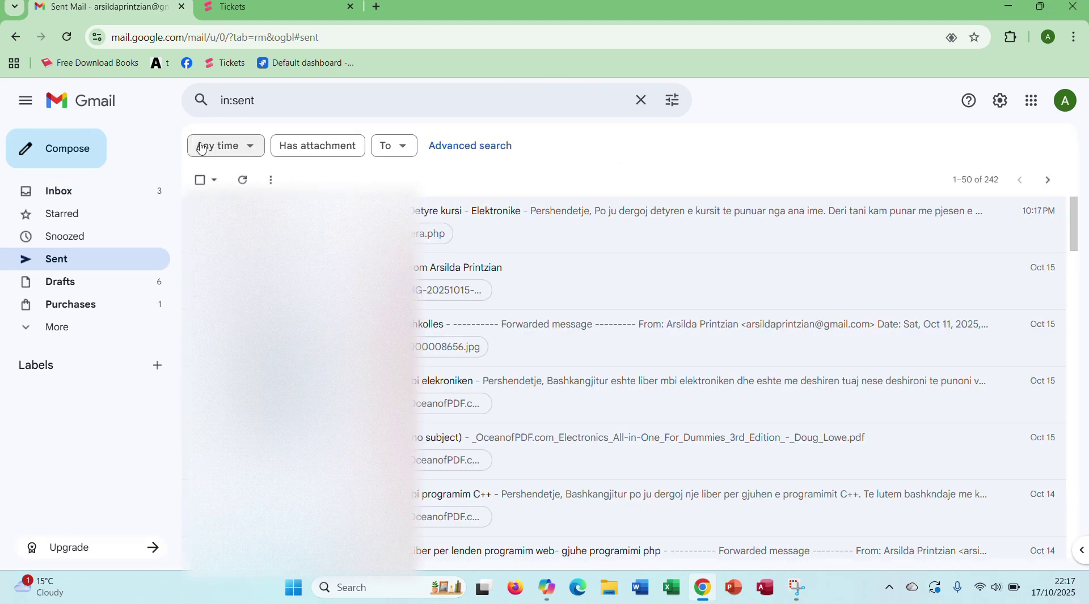
Step: Write a new message to the first suggested contact with subject and body 'Test'
click(71, 150)
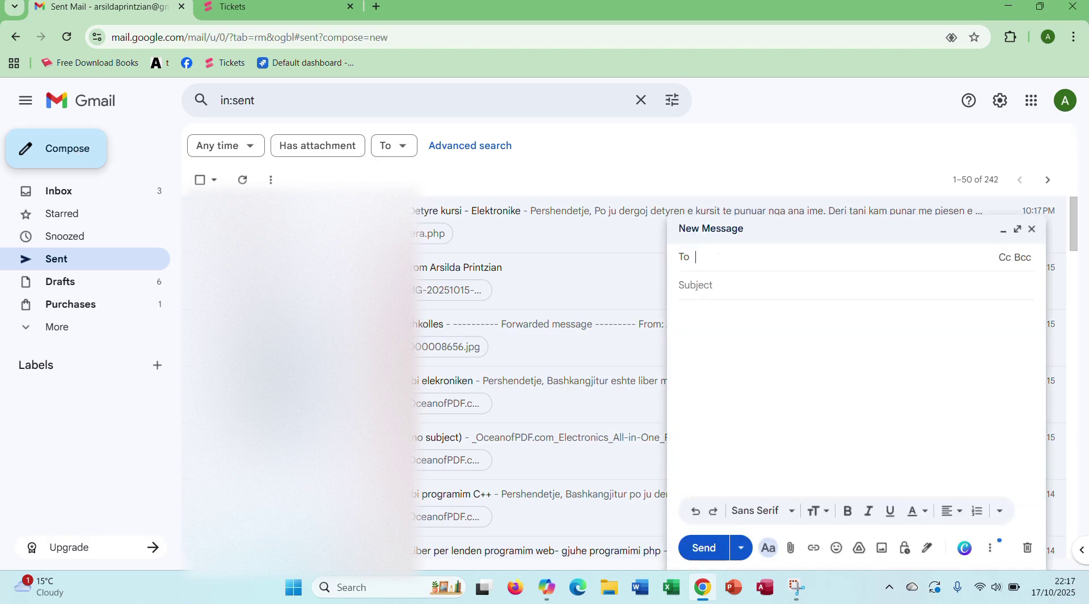
text(ars)
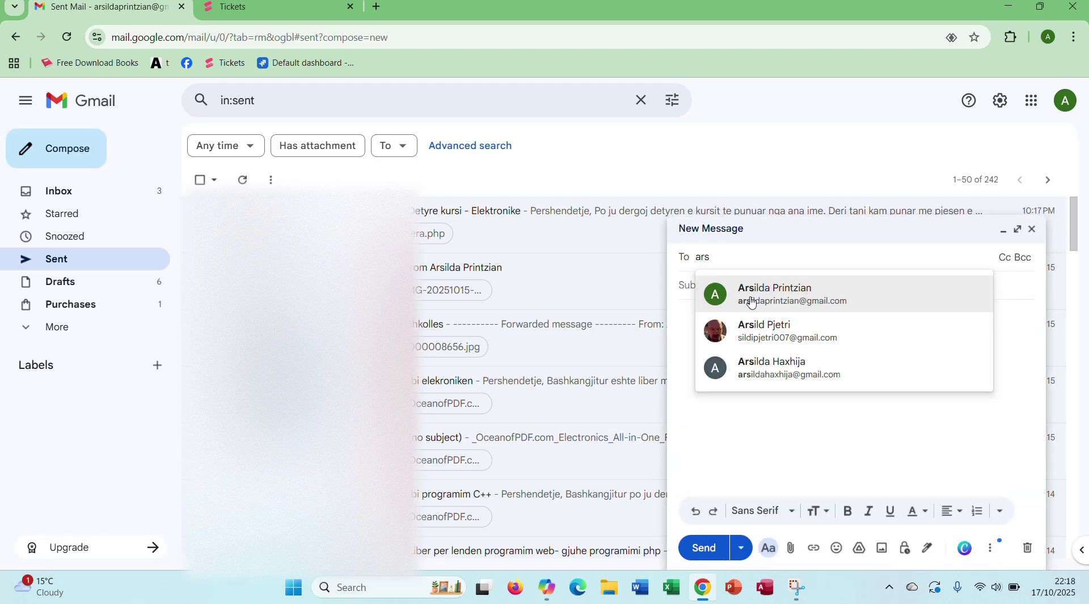
click(746, 296)
text(Test)
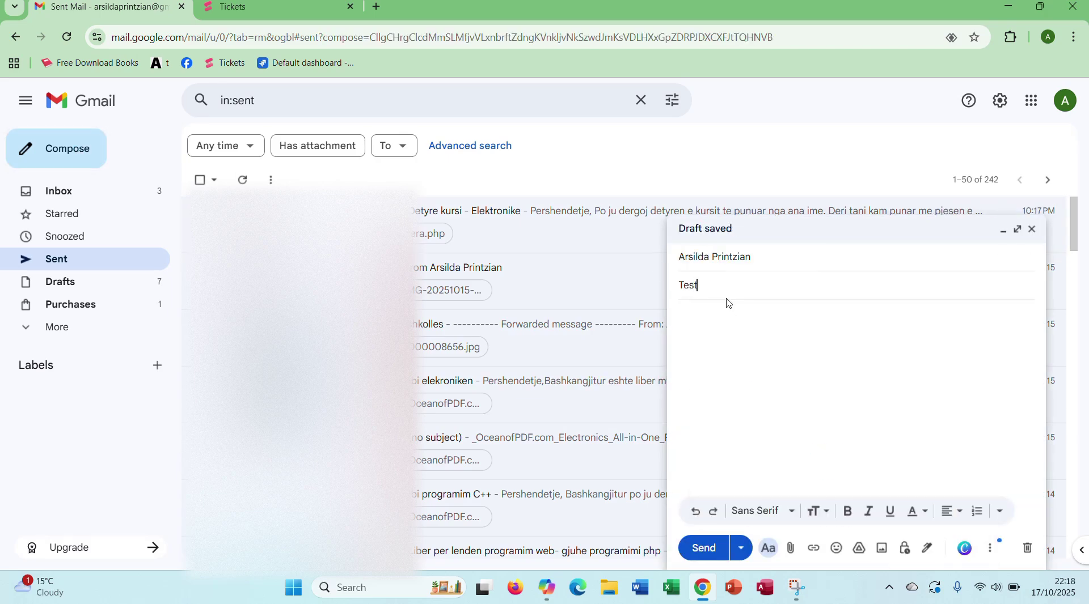
click(712, 326)
text(Test)
Step: Send the Test message, undo the send, and minimize the draft
click(703, 549)
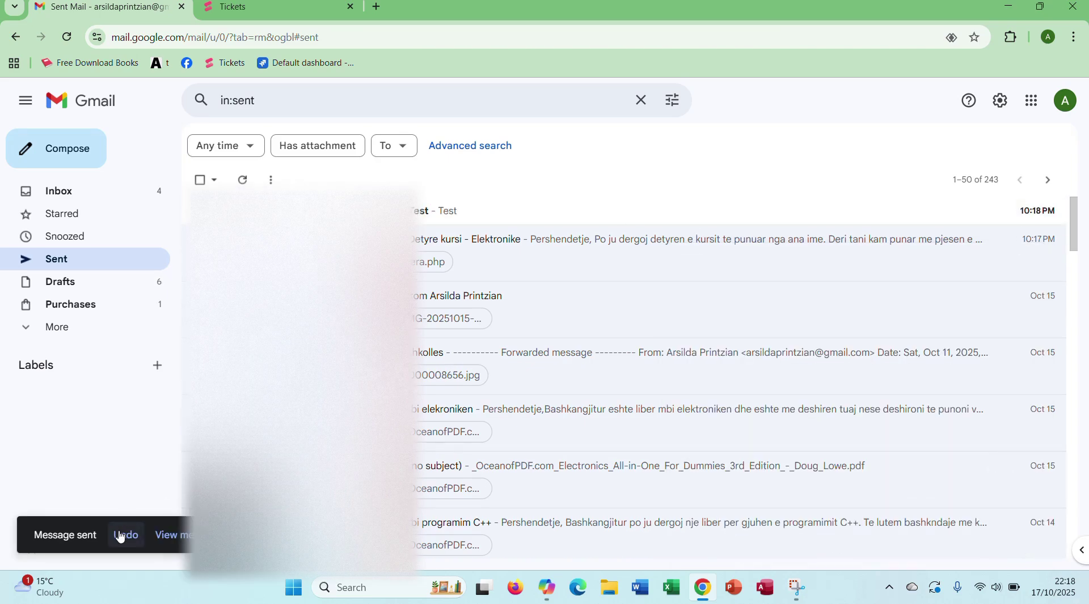
click(123, 535)
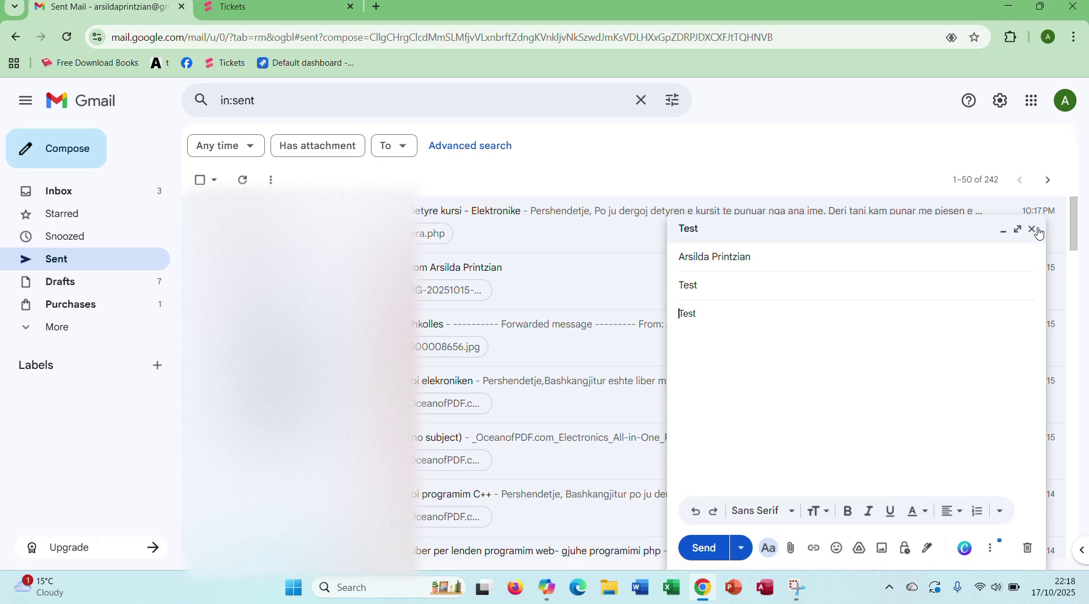
click(1032, 230)
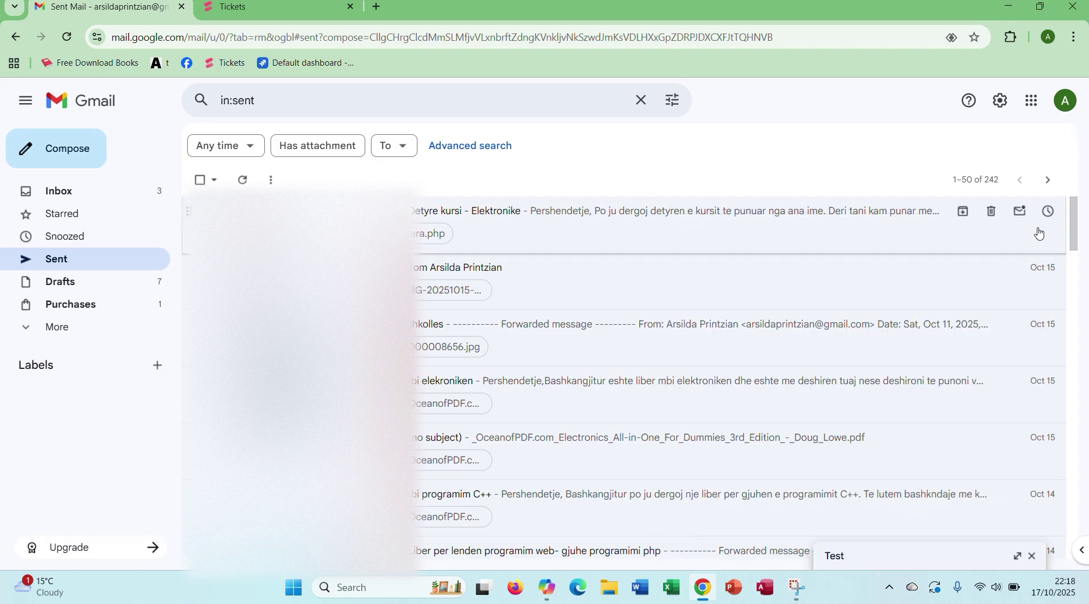
Step: Open the Detyre kursi - Elektronike email from the Inbox and show its three-dot actions menu
click(80, 197)
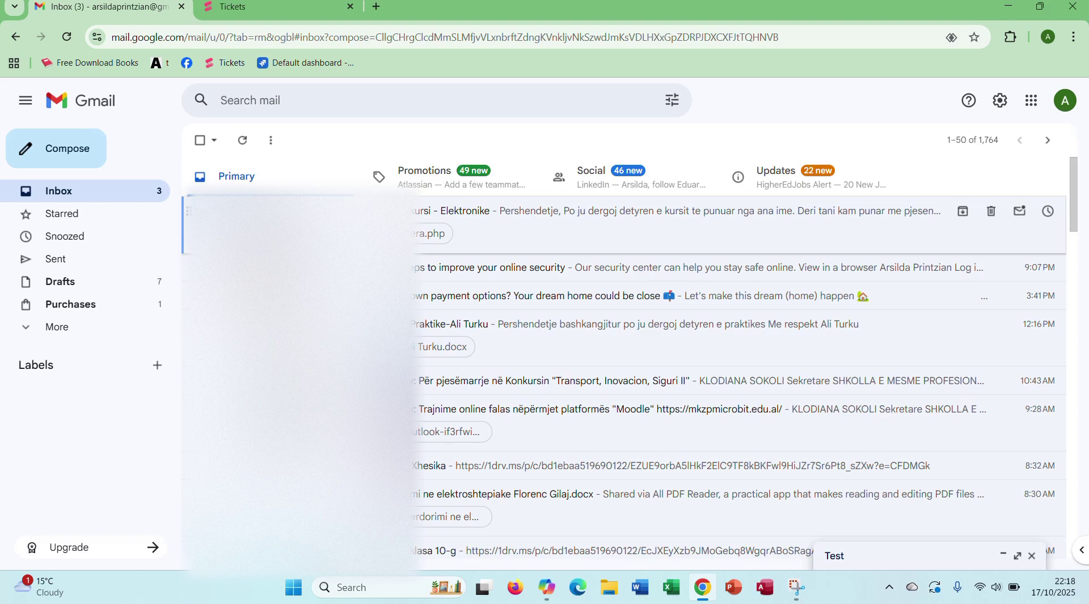
click(669, 227)
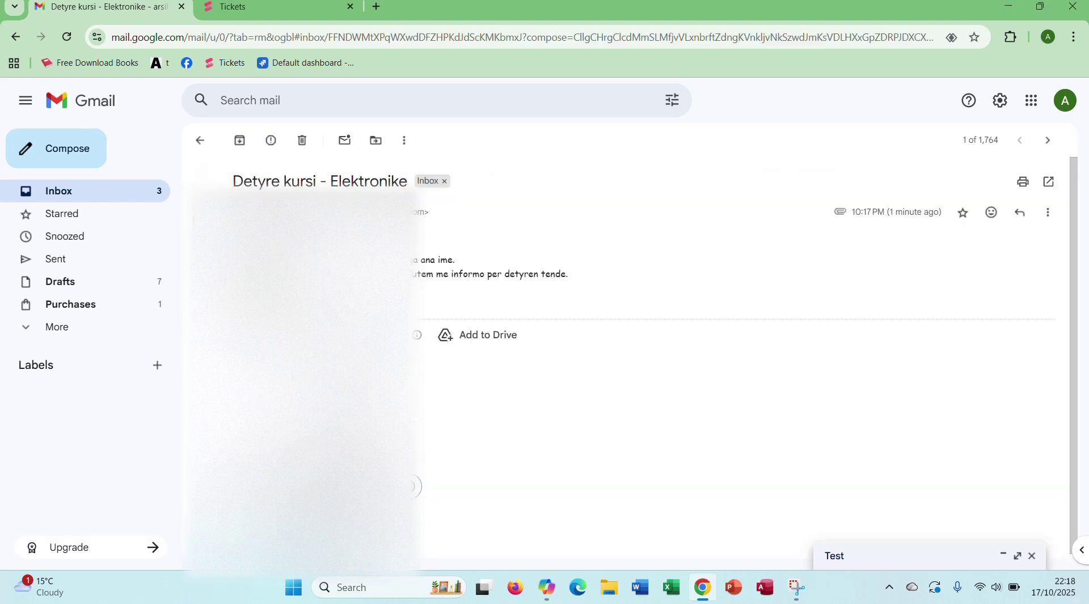
drag(238, 260, 571, 281)
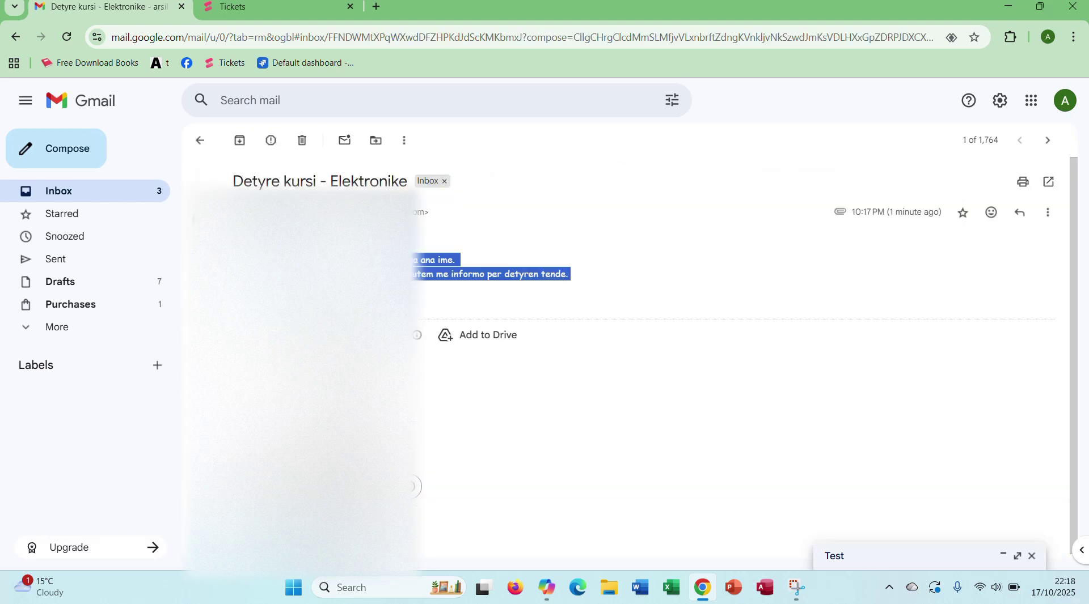
click(1047, 214)
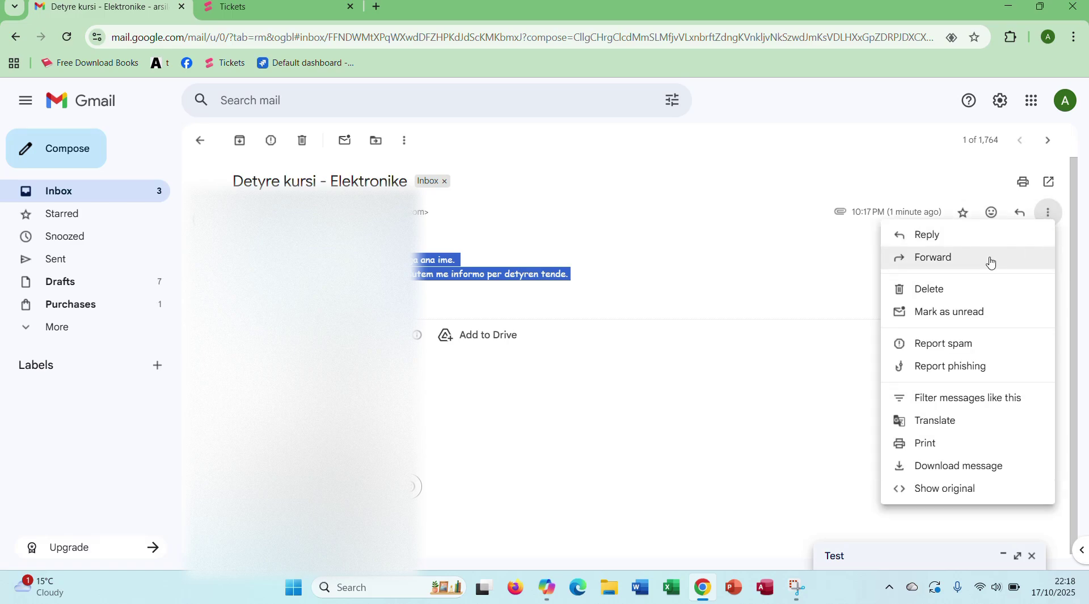
click(836, 322)
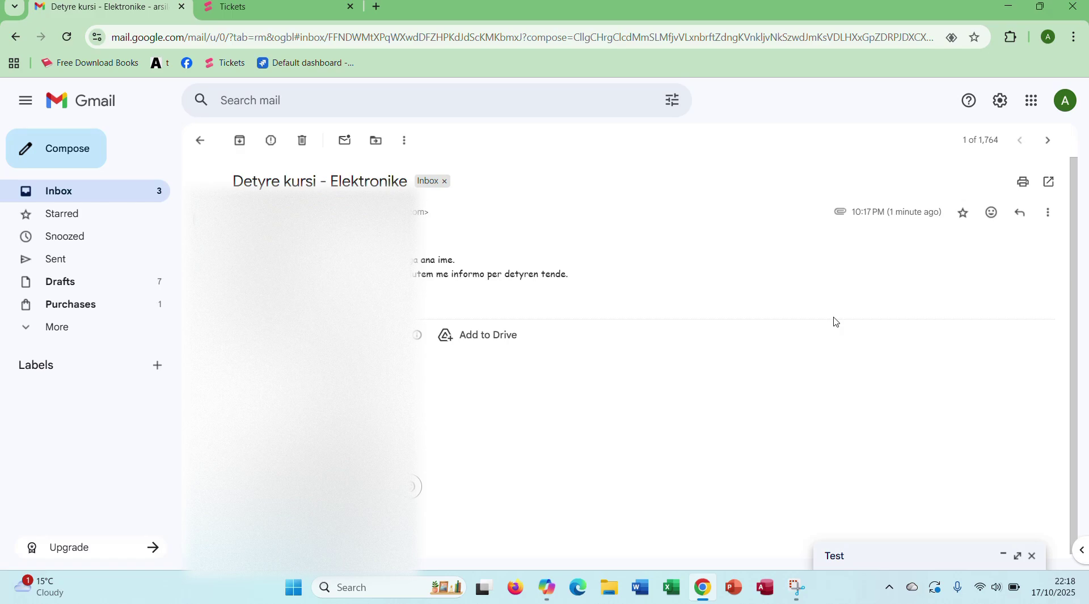
click(1049, 214)
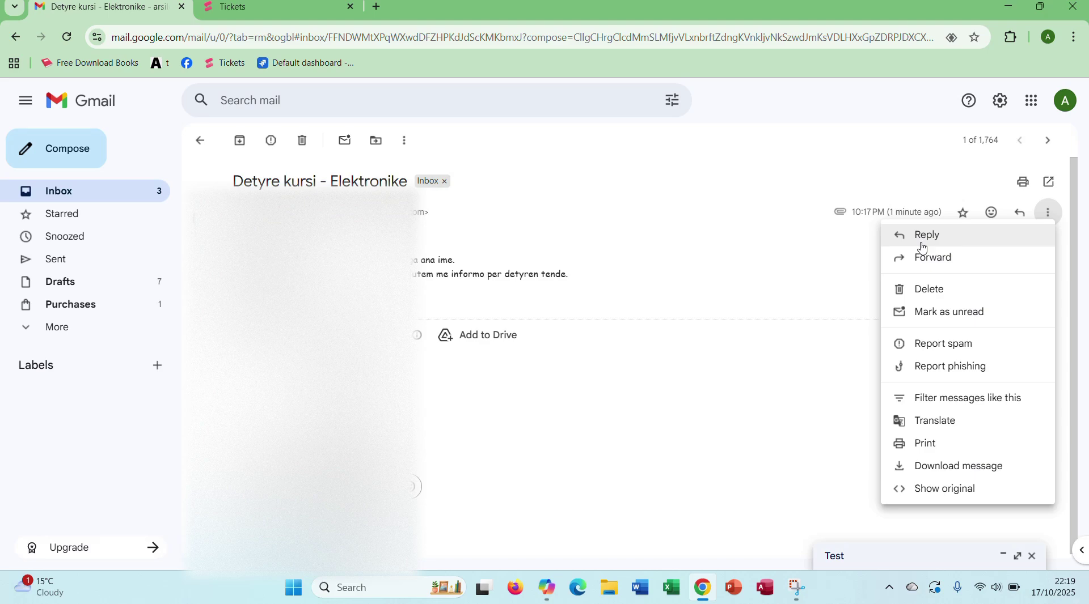
Step: Reply 'ge vjen do te dergoj me emial materialin' on the thread and send it with Ctrl+Enter
click(926, 236)
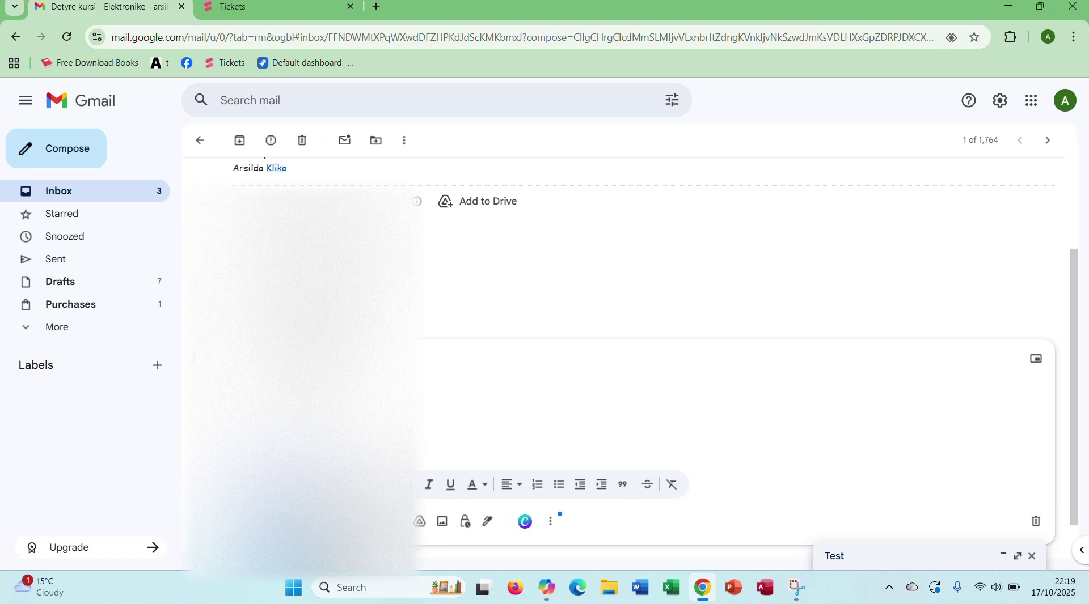
text(ge vjen do te dergoj me emial )
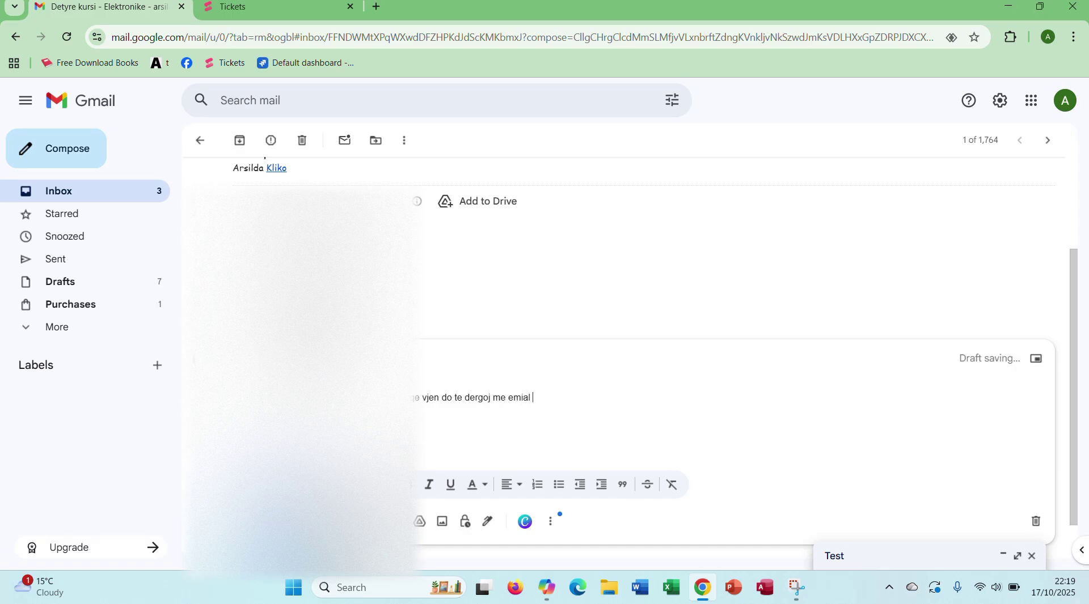
text(materialin.)
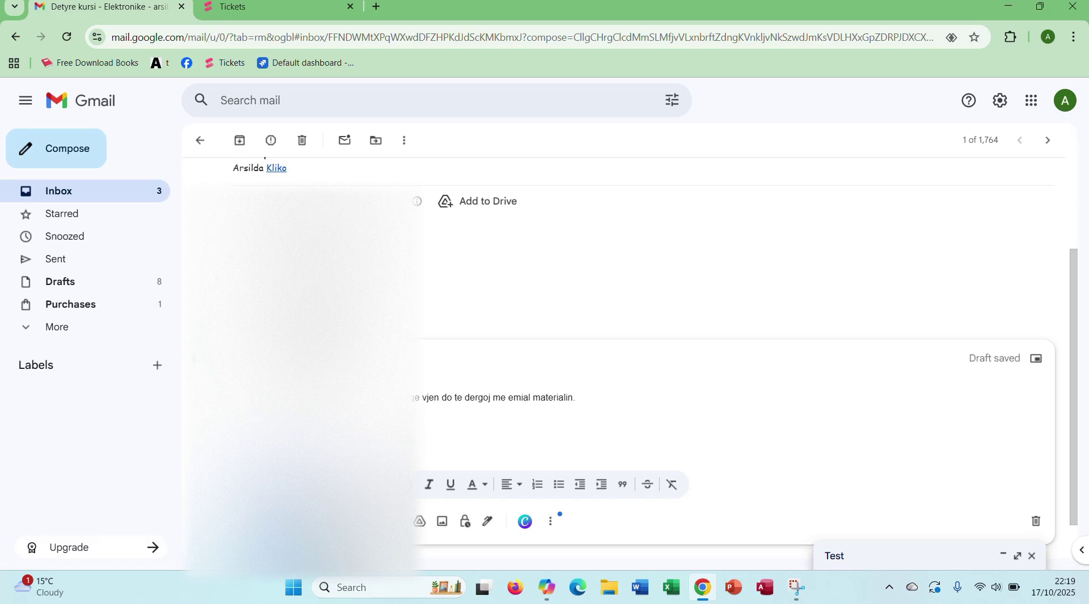
click(351, 521)
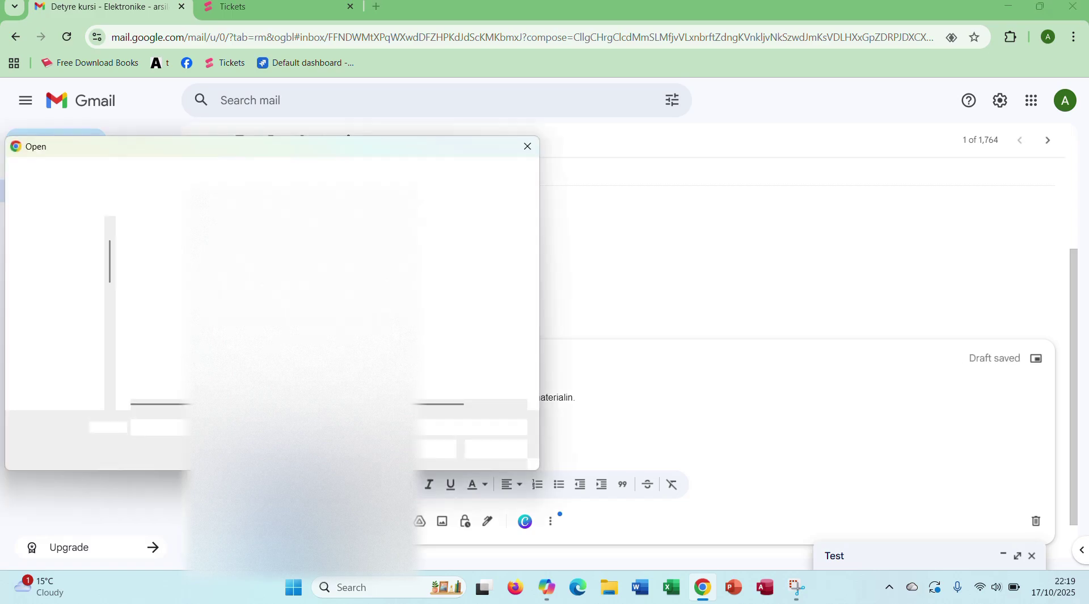
click(532, 147)
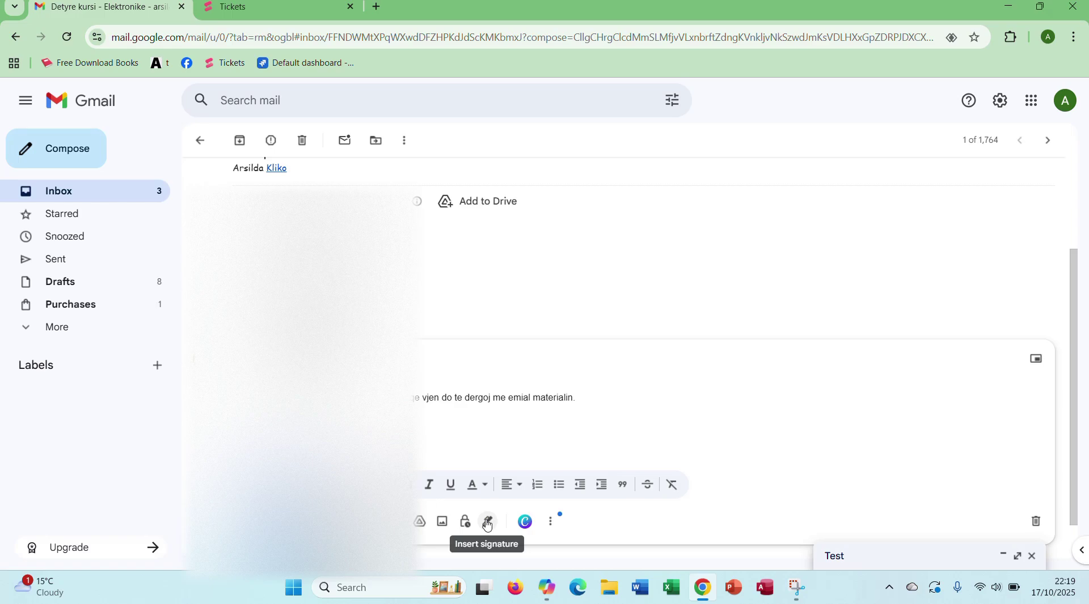
click(487, 522)
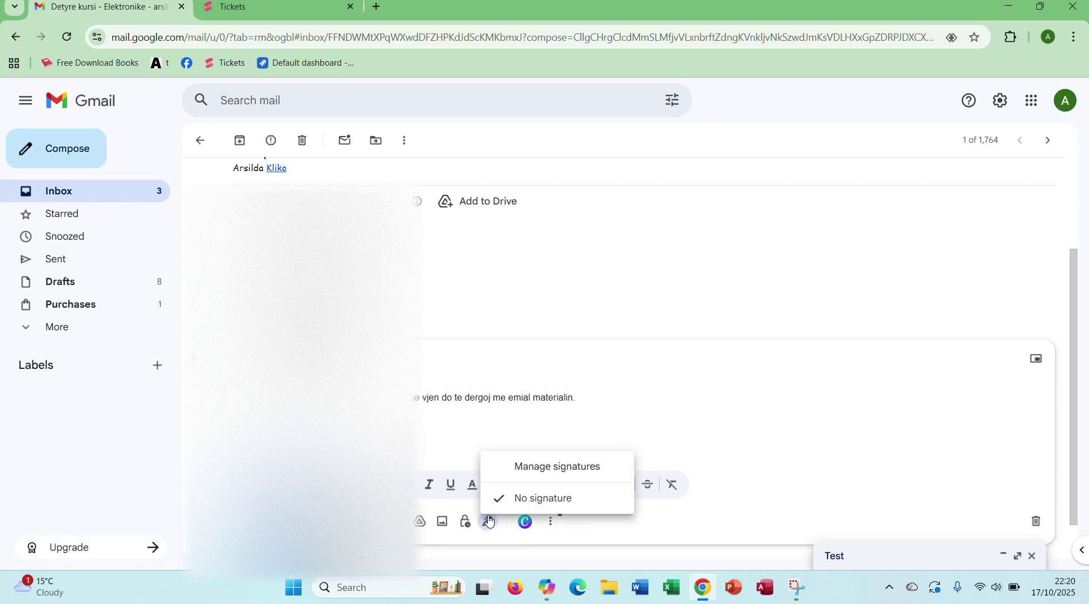
click(565, 395)
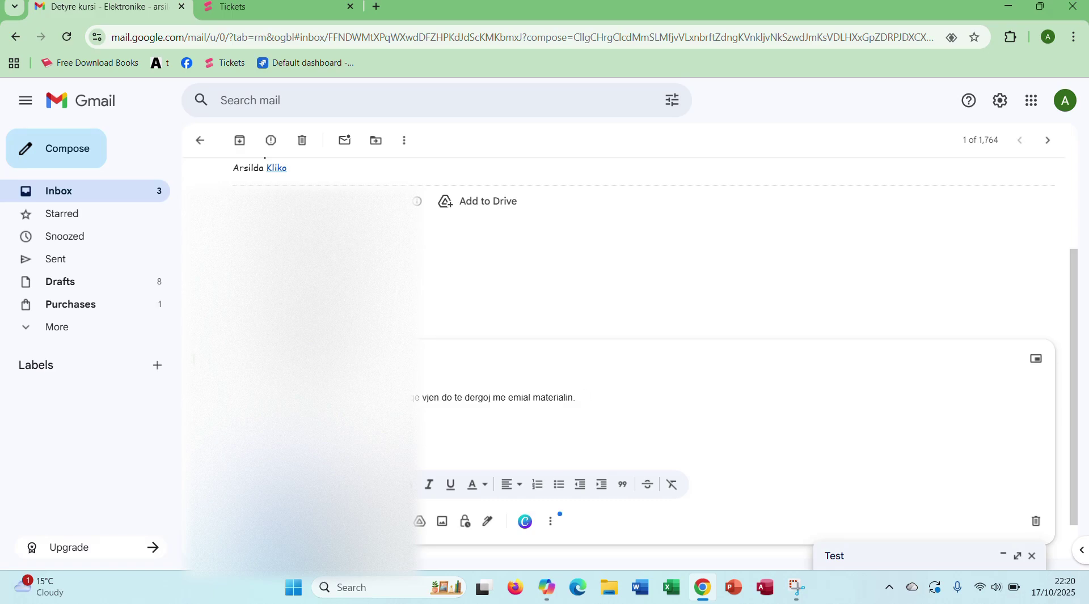
key(ctrl+Return)
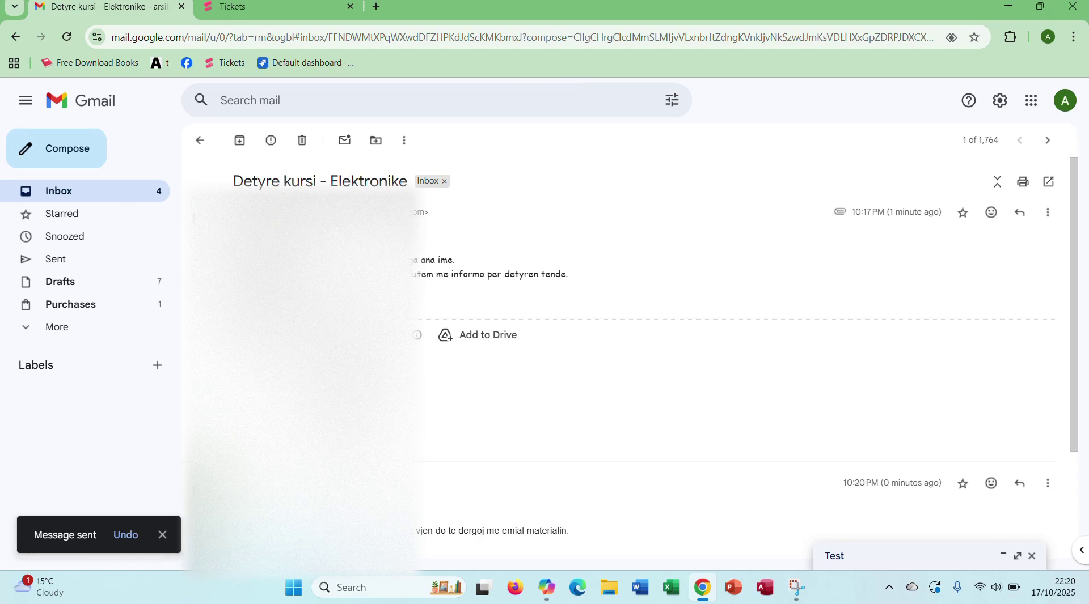
Step: Undo the reply, underline its sentence, and send it again with Ctrl+Enter
click(130, 539)
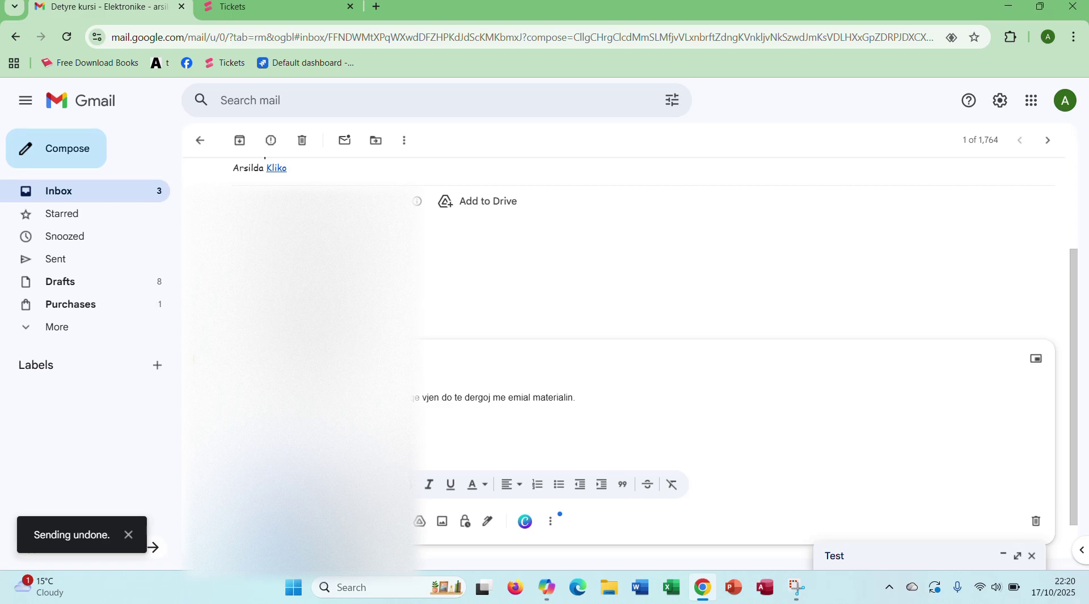
drag(432, 403, 588, 407)
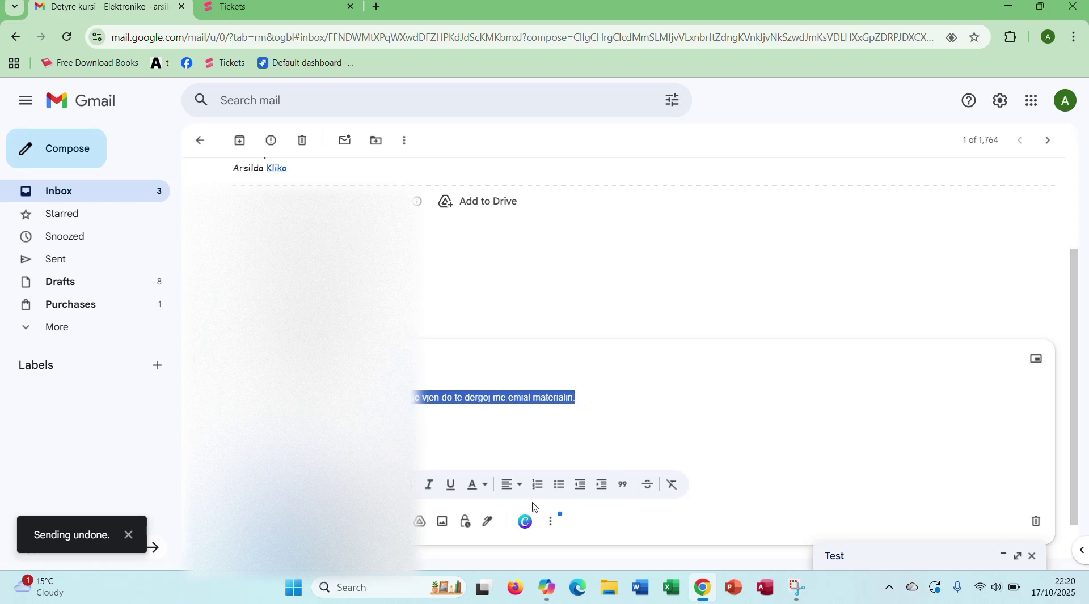
click(451, 486)
click(689, 379)
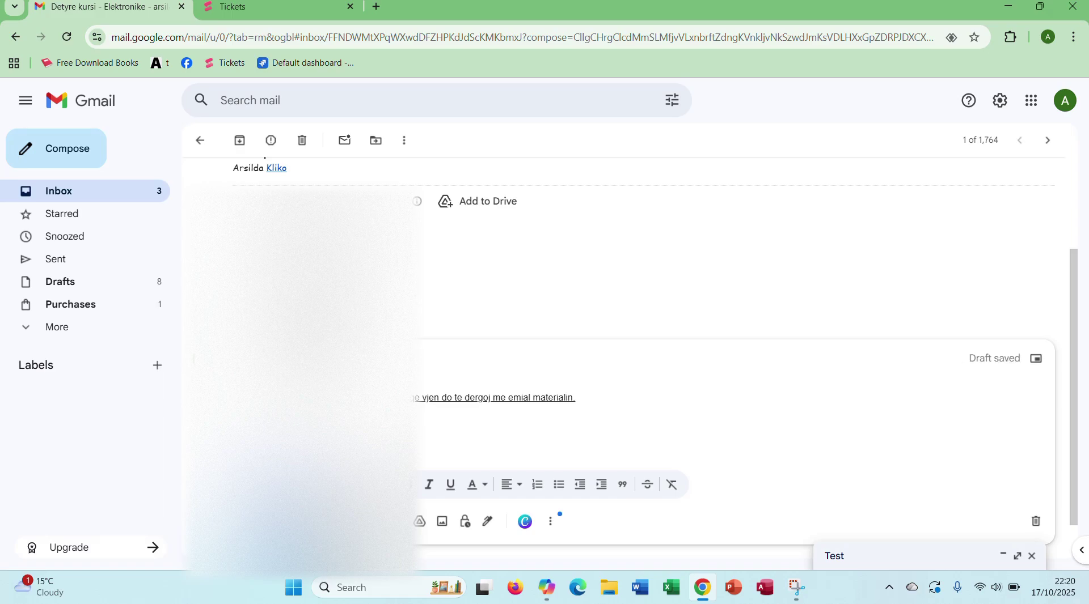
key(ctrl+Return)
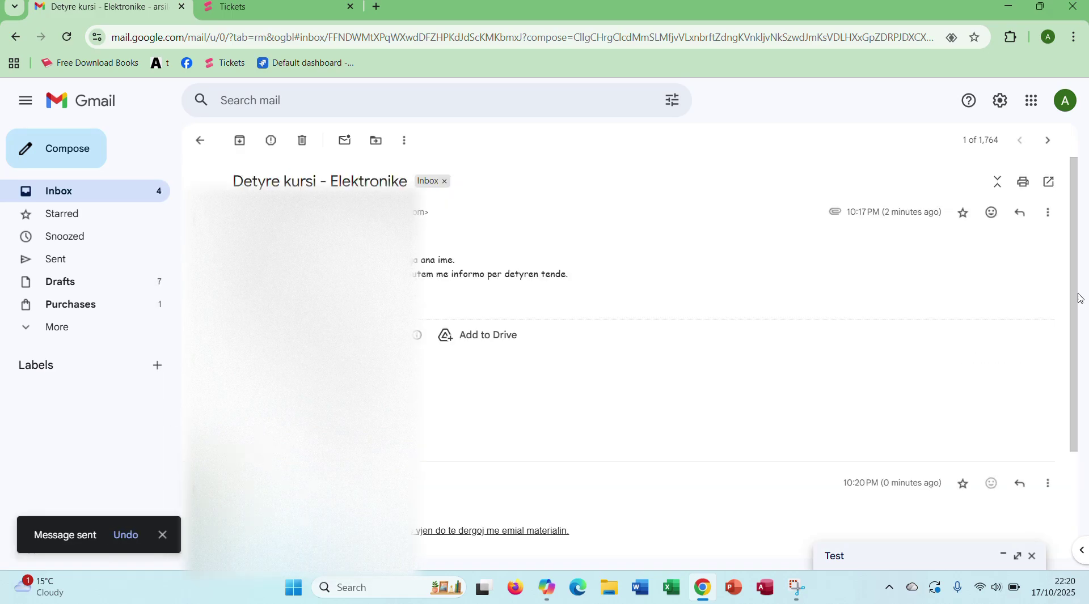
Step: Return to the Primary inbox with the Detyre kursi - Elektronike thread on top
drag(1066, 561, 1079, 346)
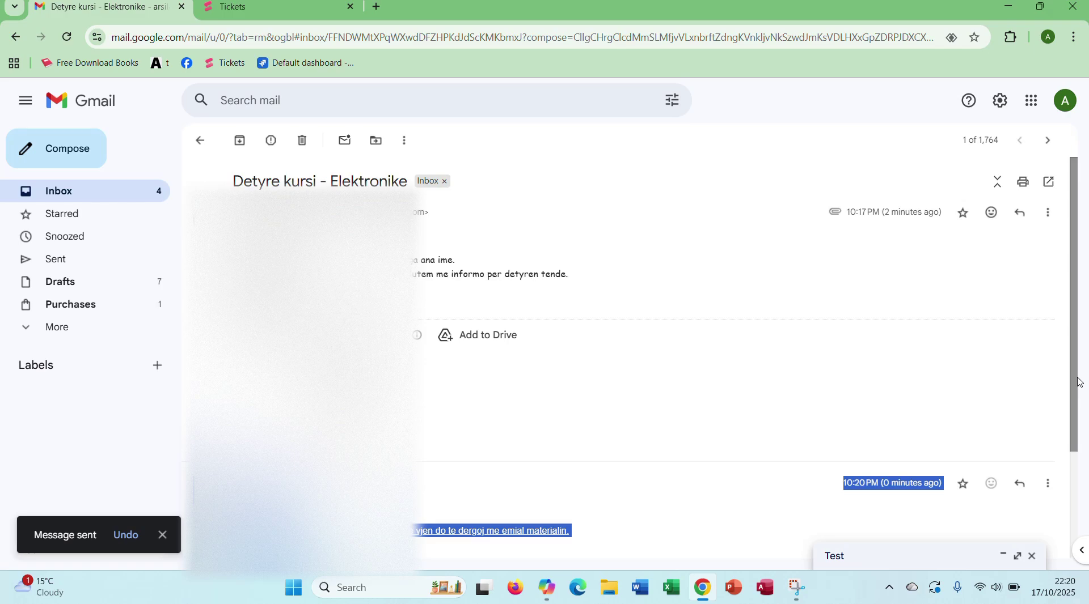
scroll(1071, 389, down, 3)
scroll(1069, 340, up, 3)
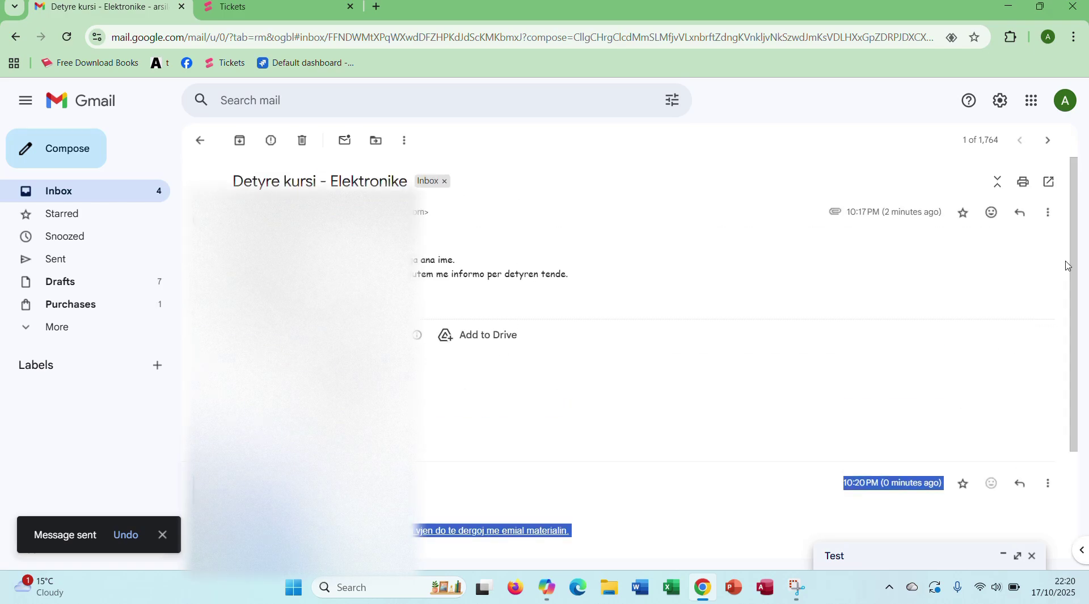
click(98, 196)
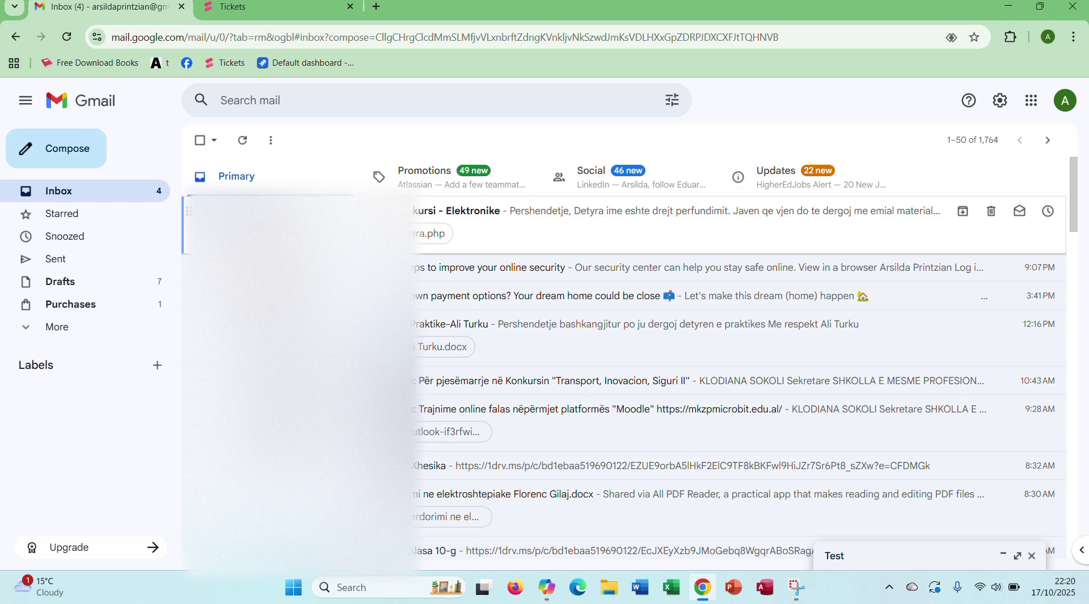
Step: In Drafts, select three drafts and trash one so six remain, then return to the inbox
click(567, 218)
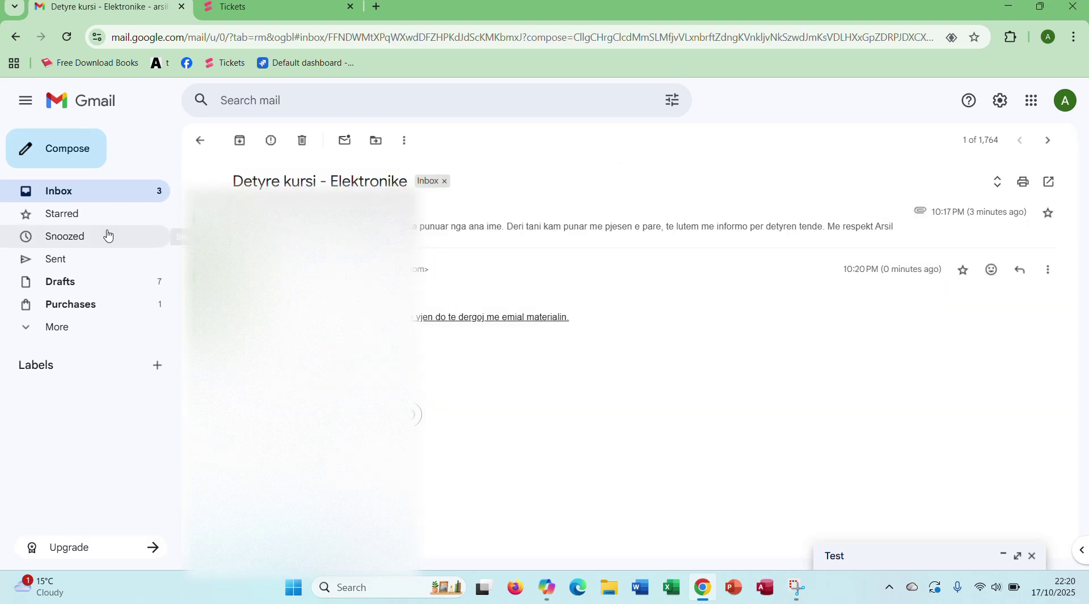
click(95, 257)
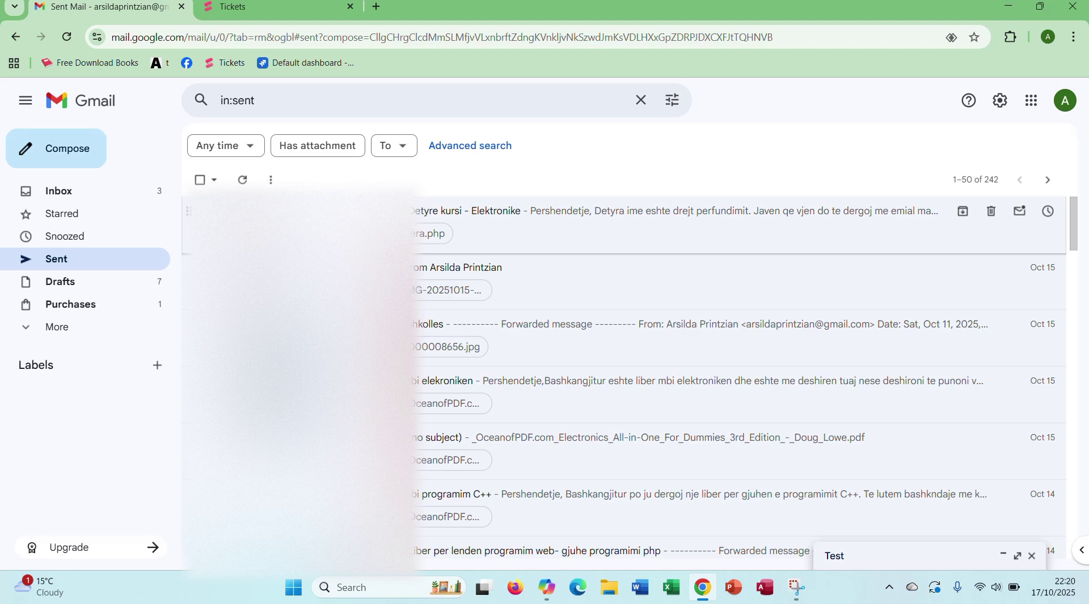
click(96, 281)
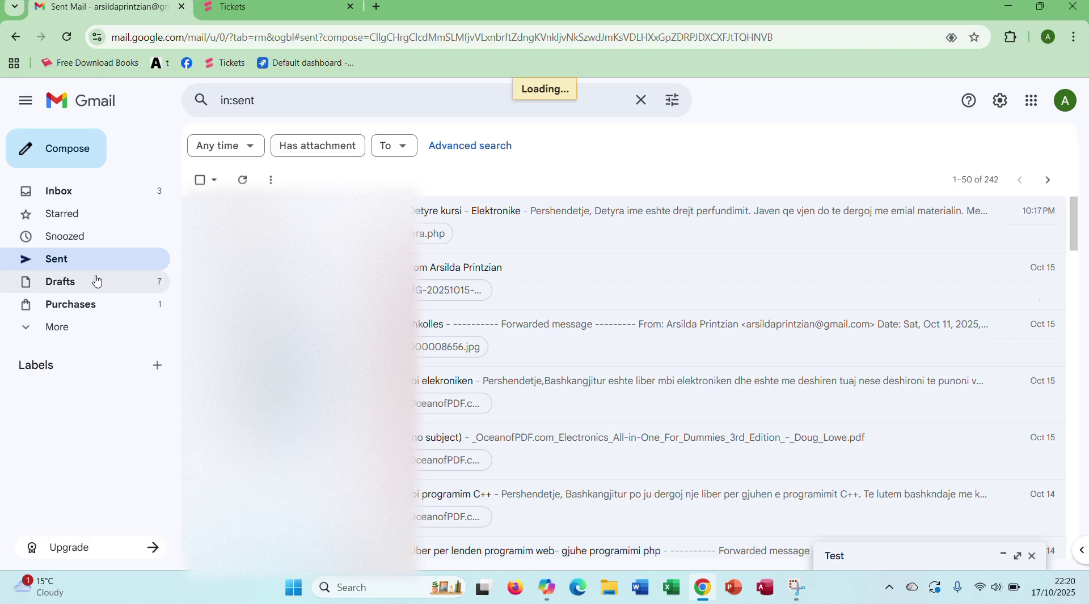
click(203, 211)
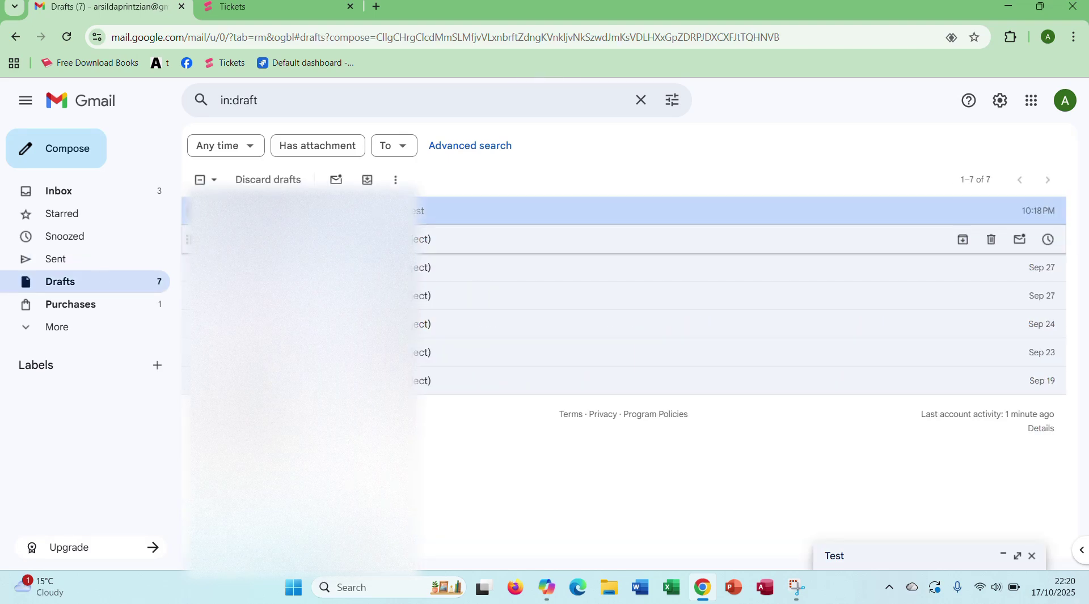
click(203, 239)
click(202, 268)
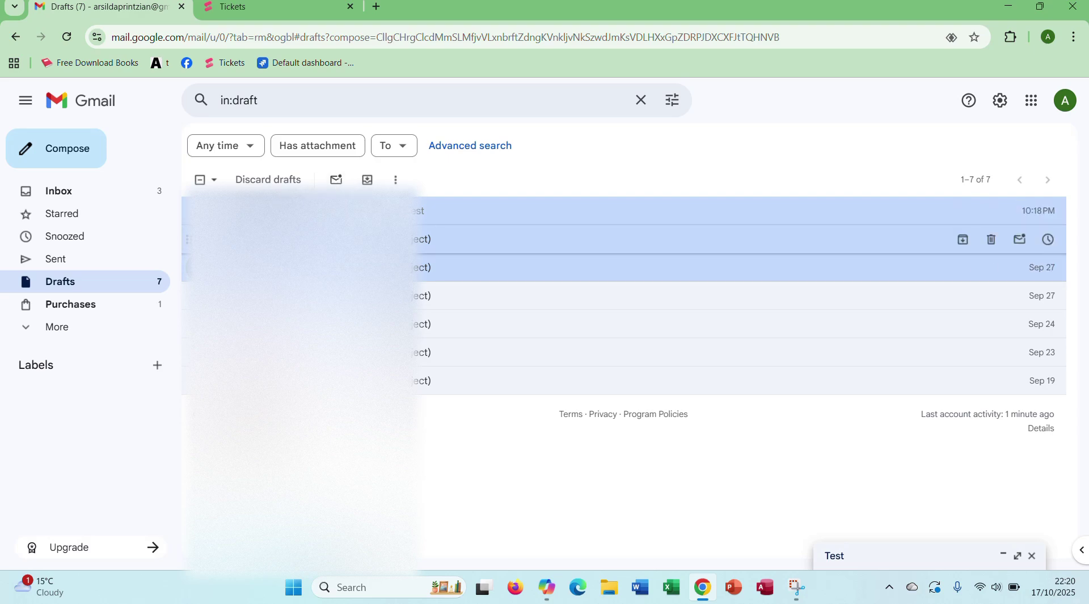
click(991, 240)
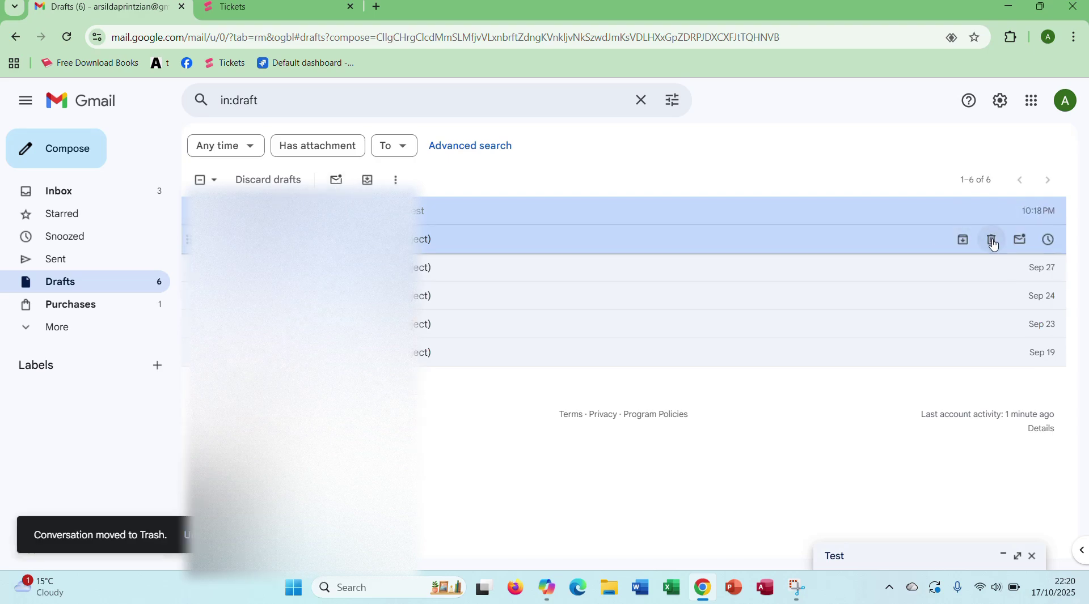
click(91, 193)
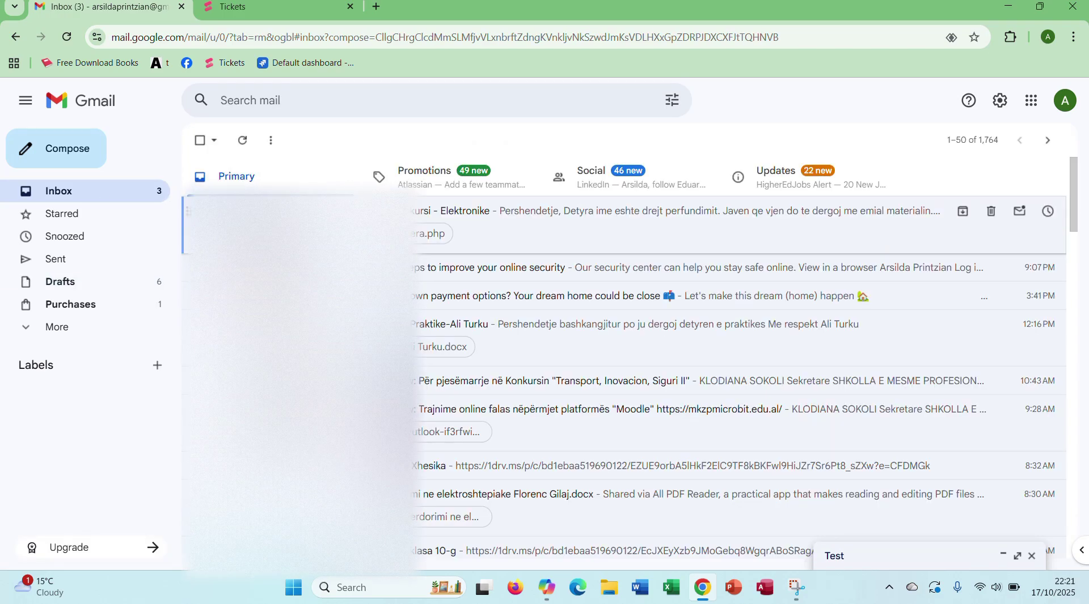
click(122, 335)
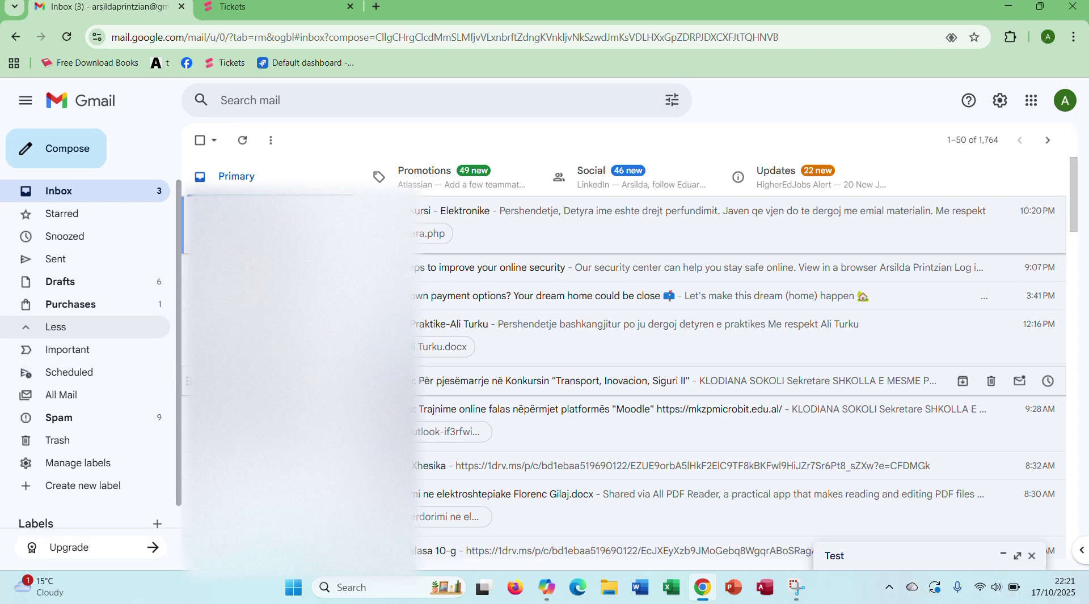
click(131, 418)
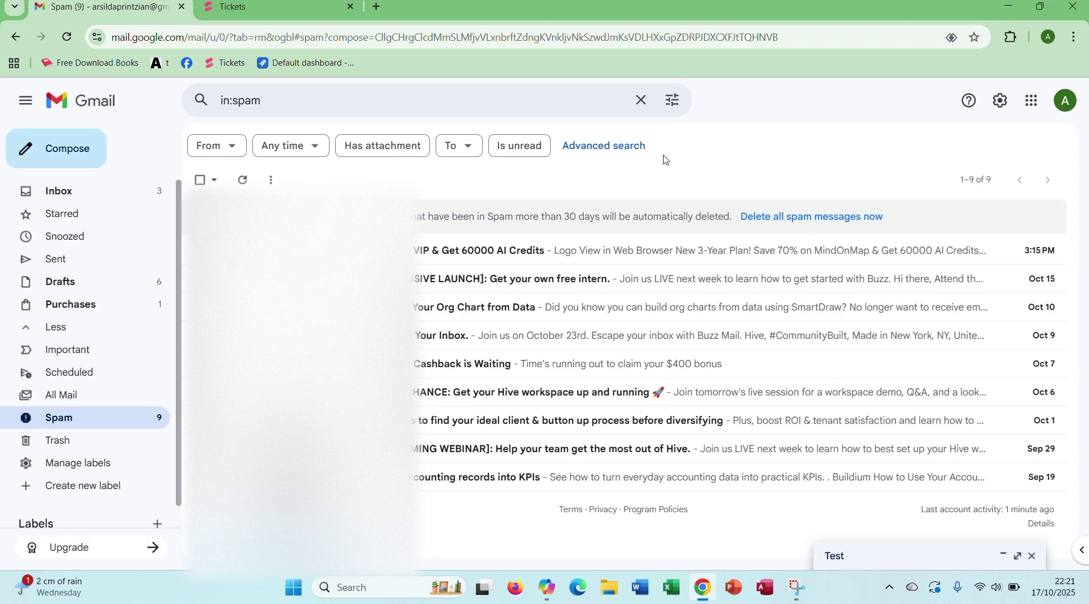
click(113, 190)
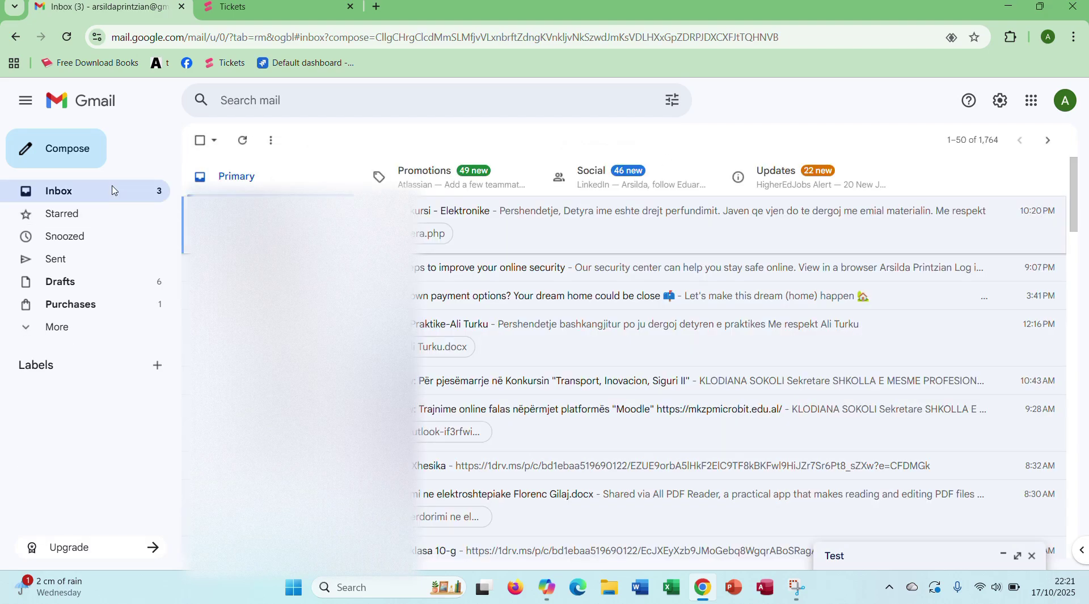
click(54, 330)
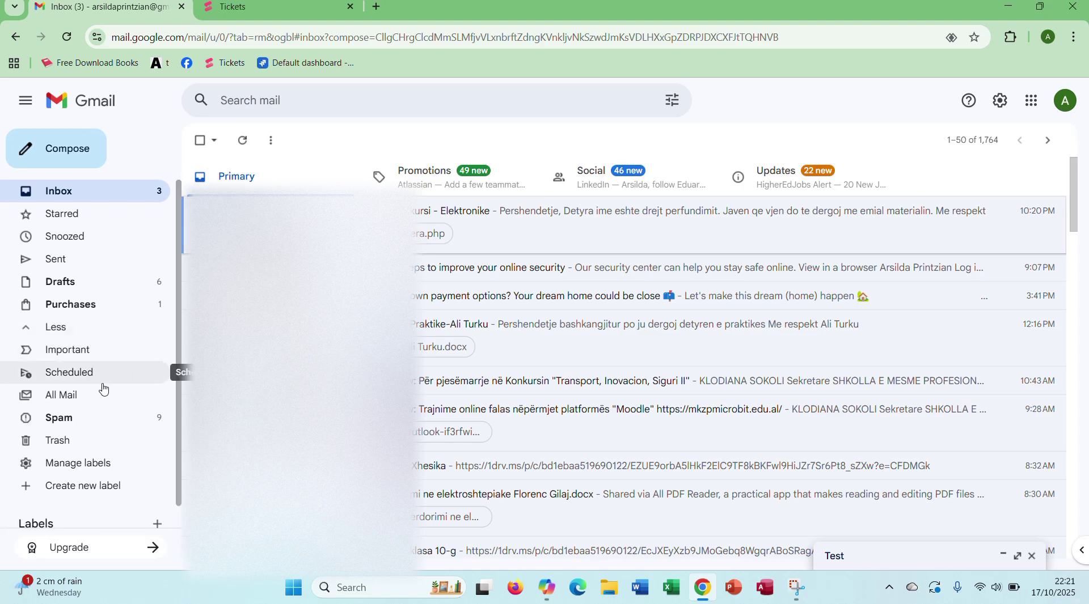
click(85, 373)
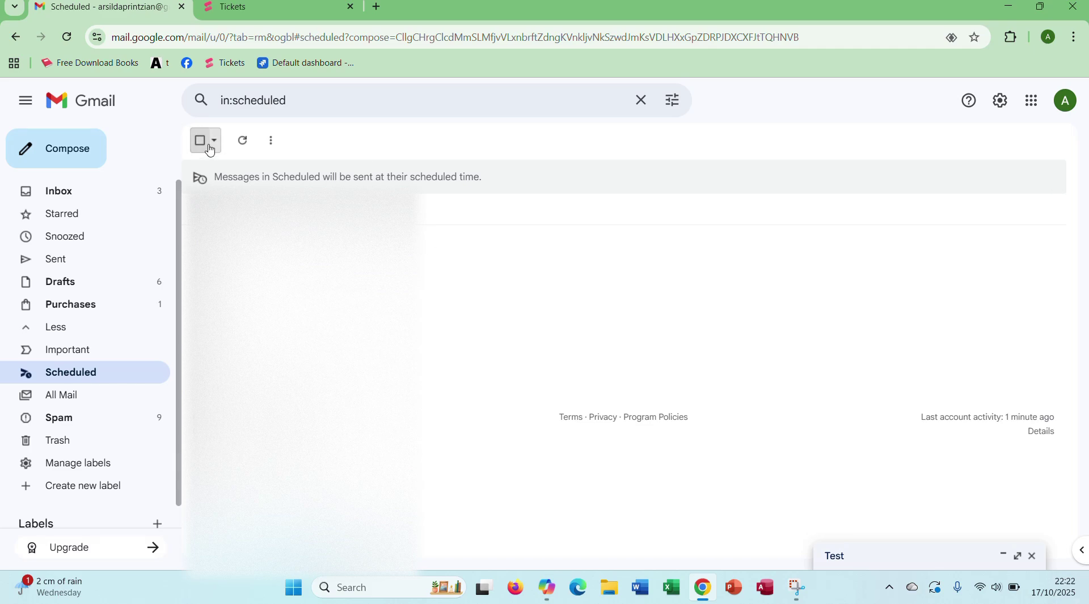
click(283, 146)
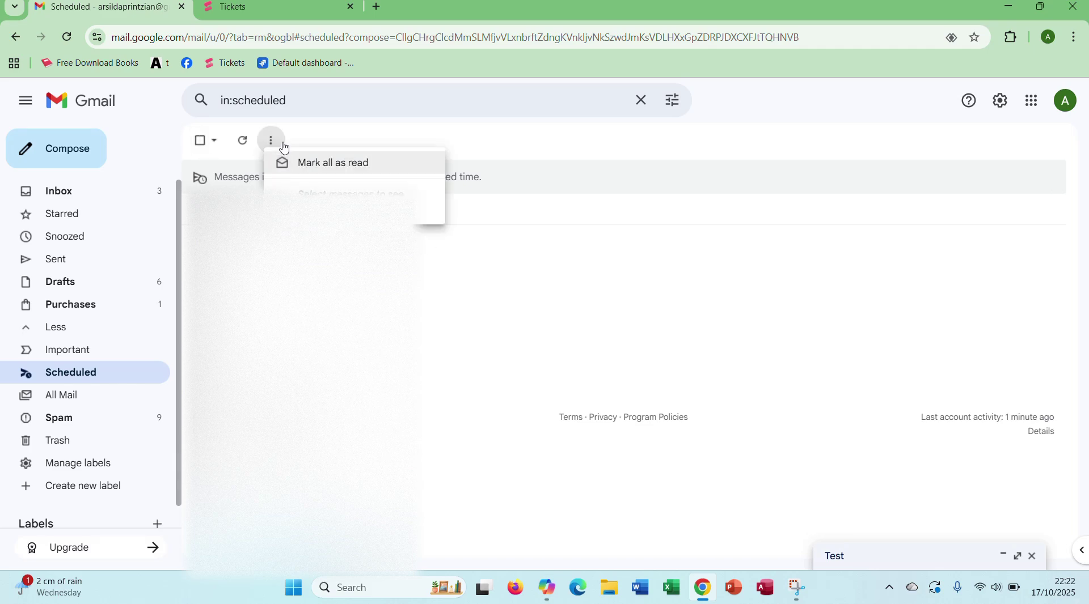
click(284, 147)
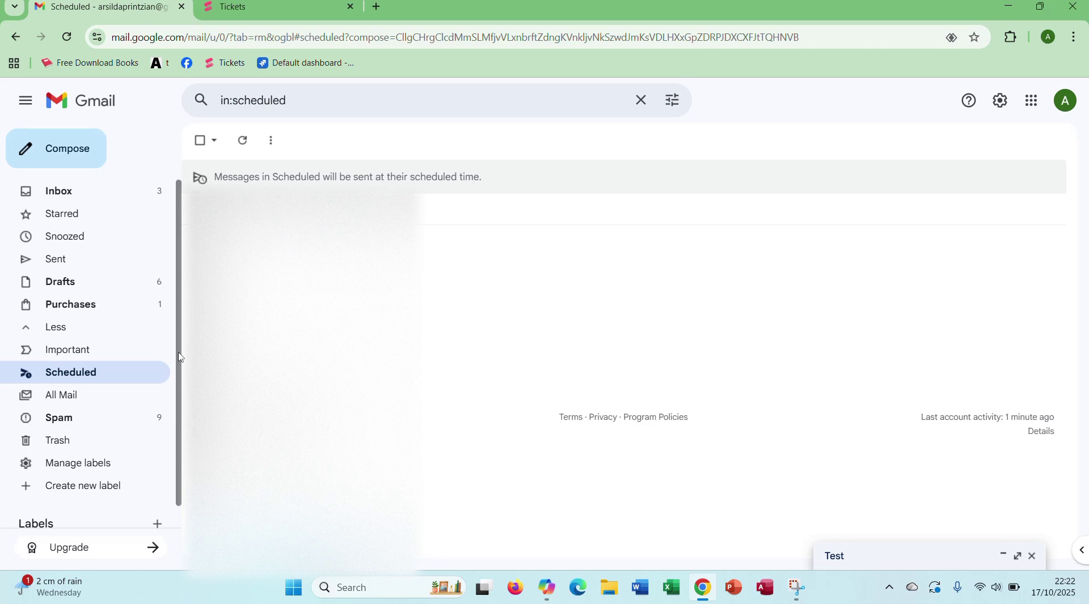
scroll(180, 356, down, 1)
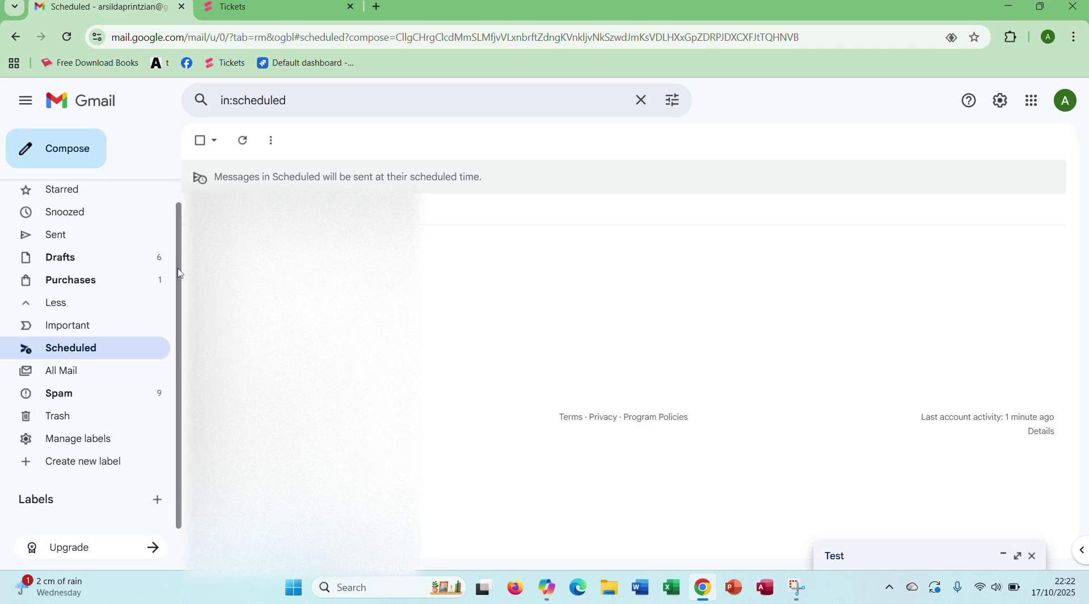
scroll(180, 271, up, 1)
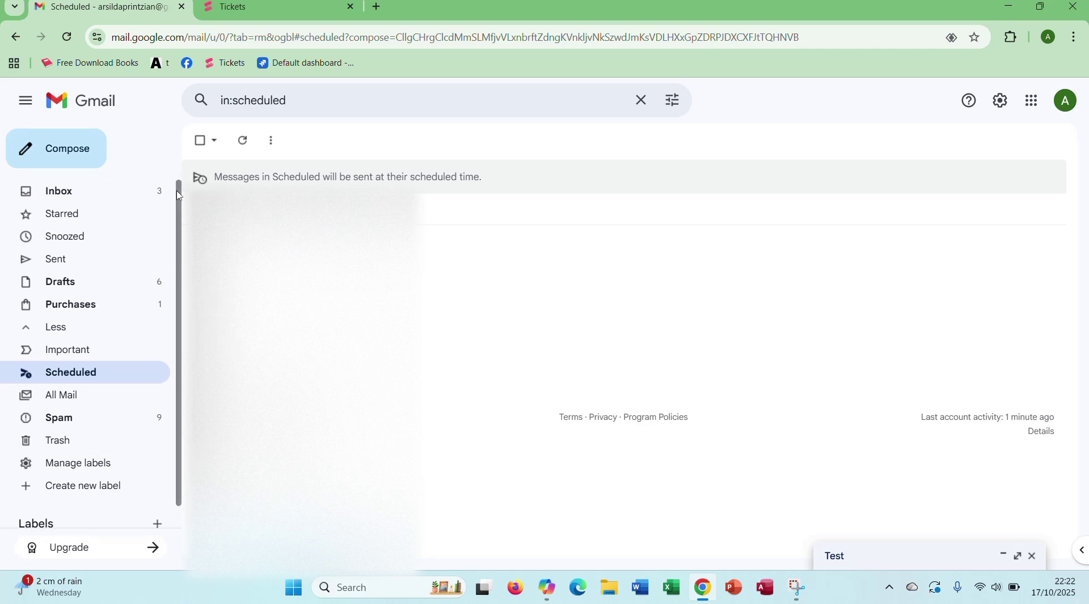
click(122, 201)
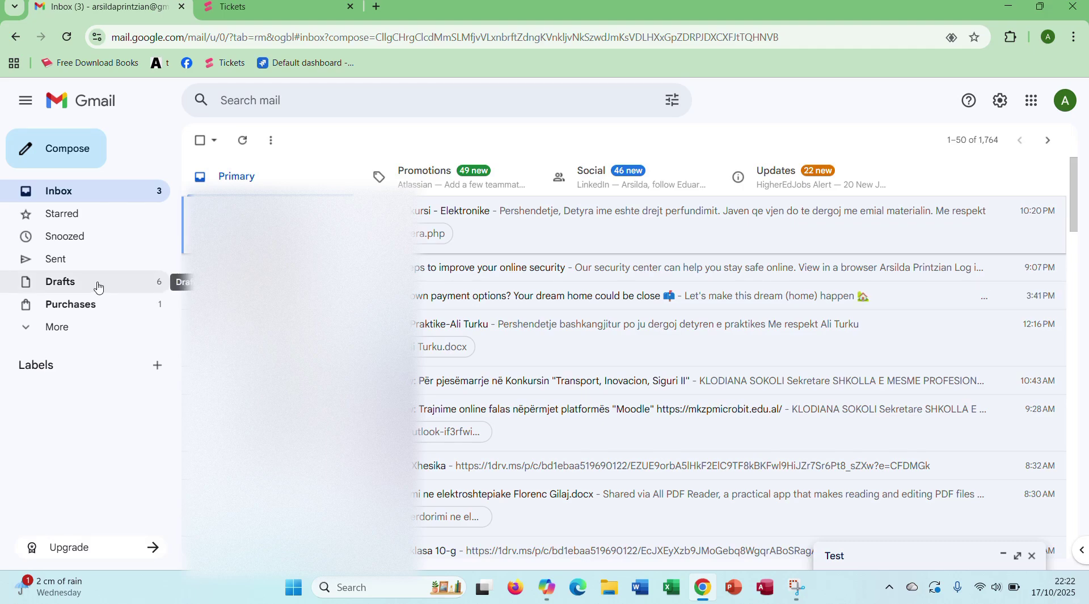
Step: Open a new message in full screen, discard it empty, and close the minimized Test draft
click(81, 334)
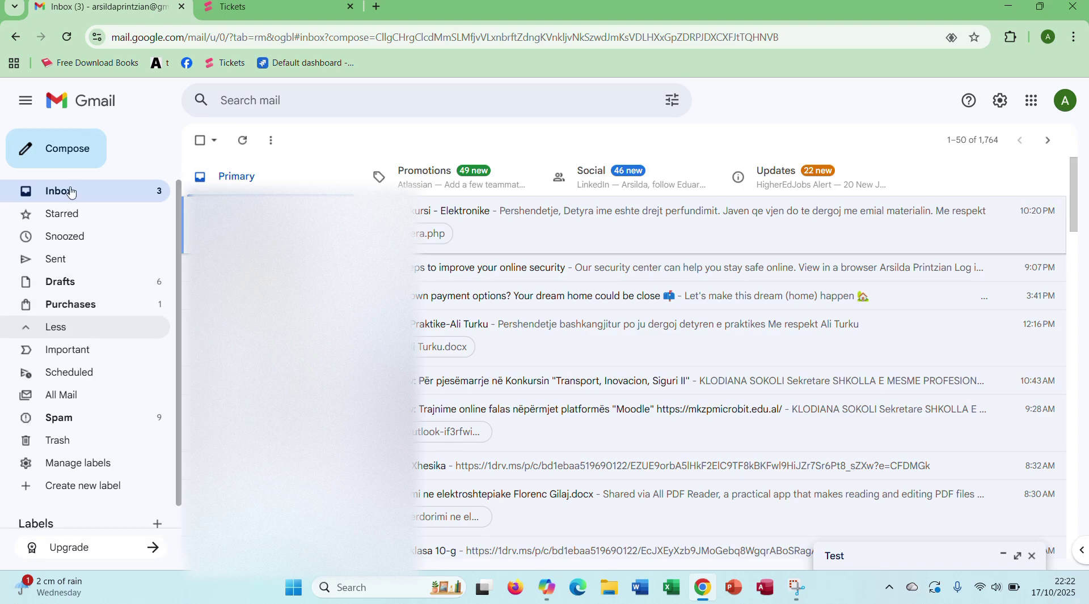
click(65, 155)
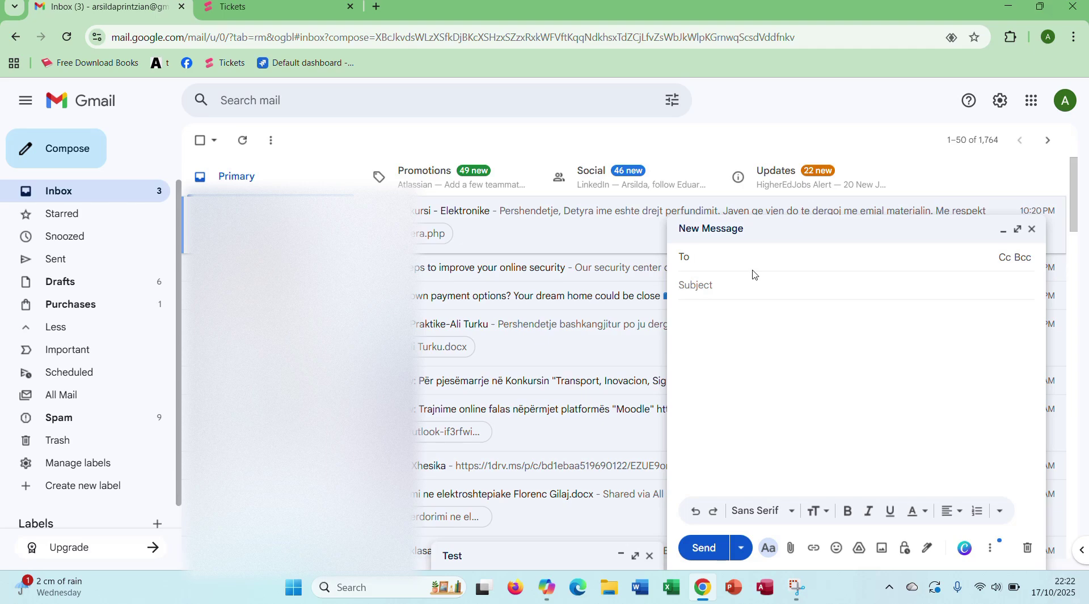
click(1017, 230)
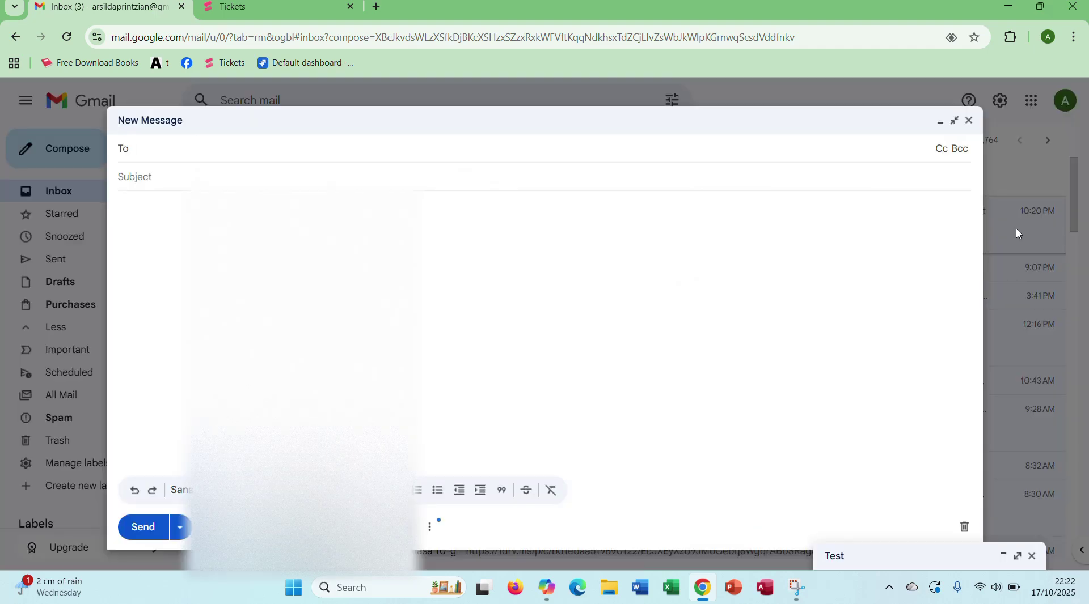
click(954, 122)
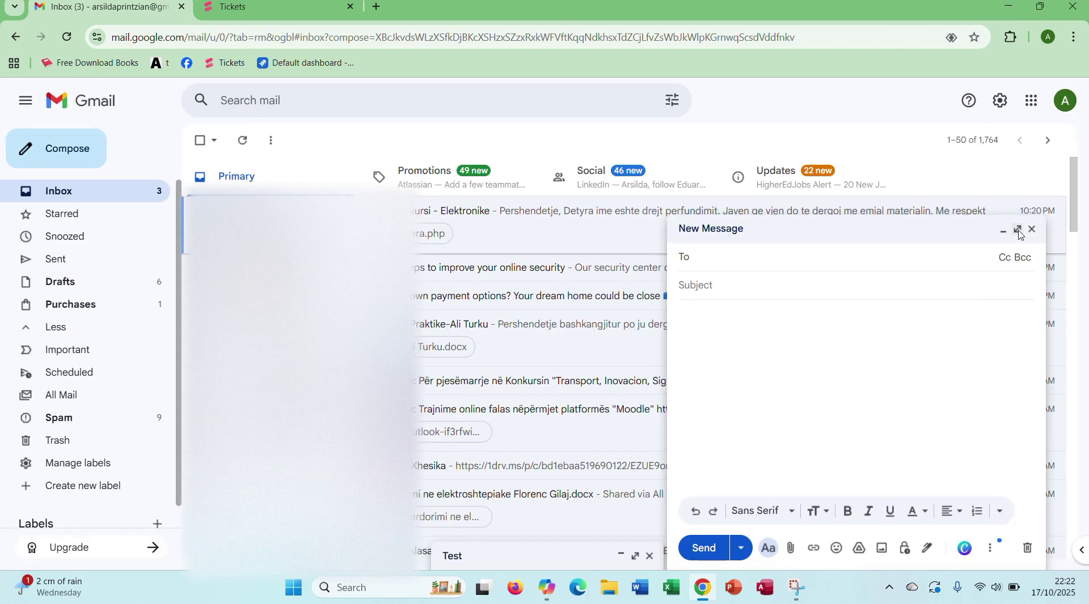
click(1018, 231)
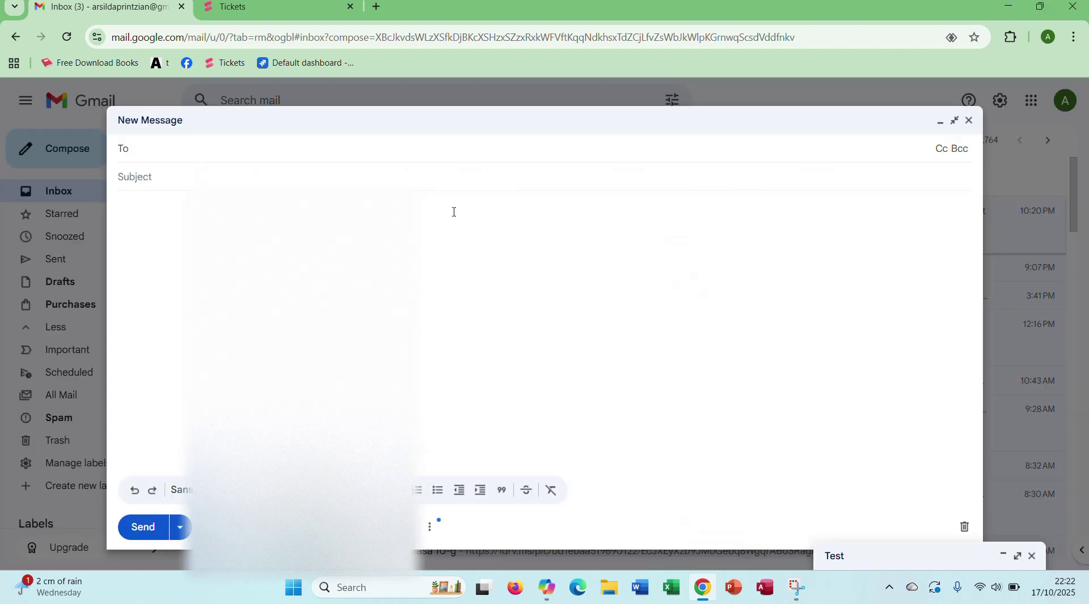
click(249, 149)
click(965, 529)
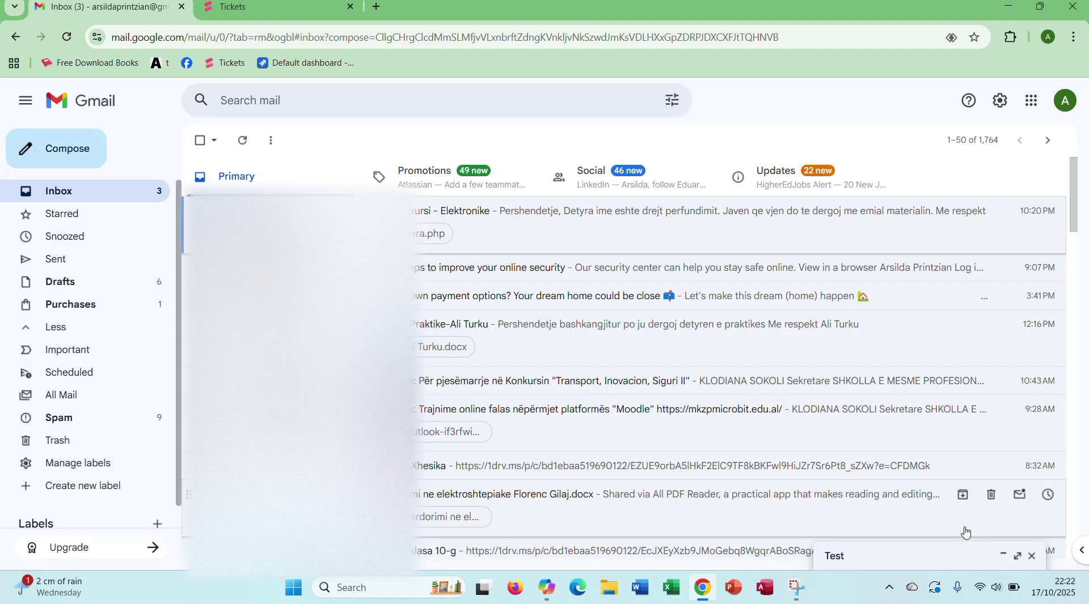
click(1032, 557)
Step: Open the online security email and the Detyre kursi thread, trying the thread's right-click menu
key(x)
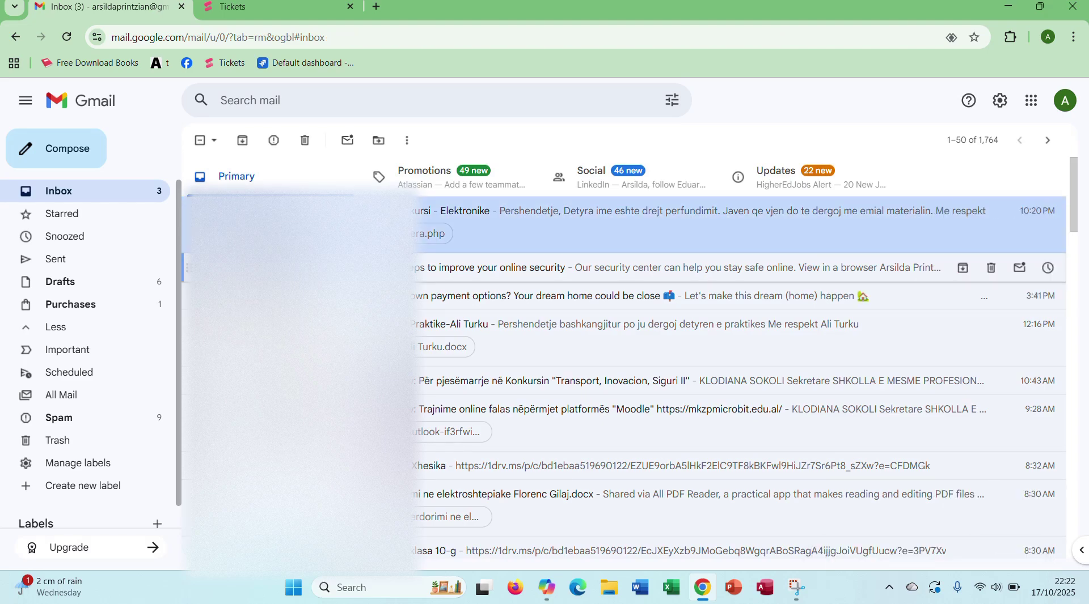
click(272, 267)
click(200, 142)
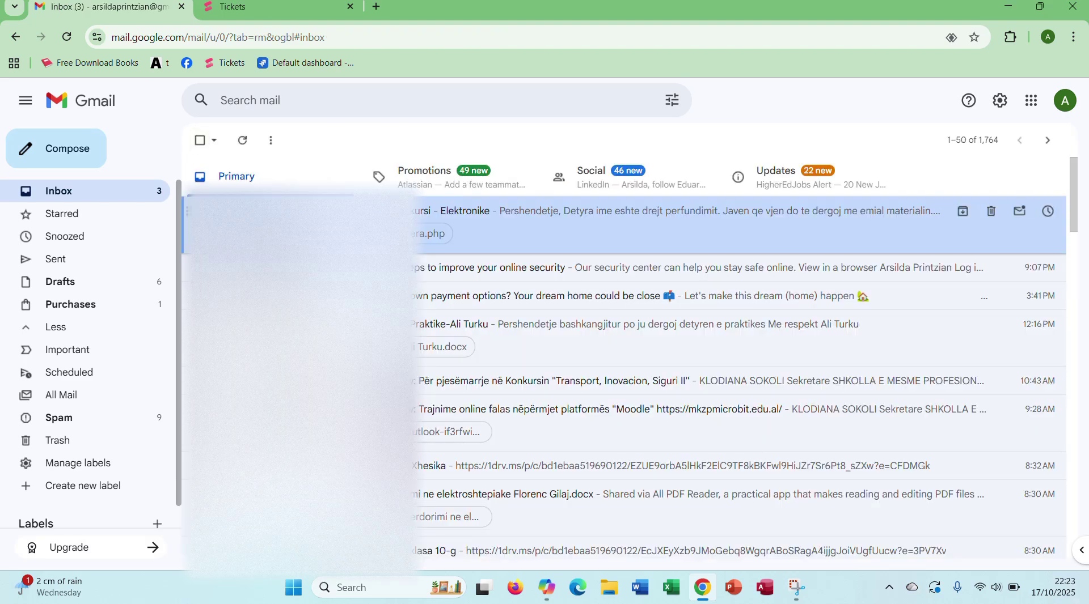
right_click(300, 212)
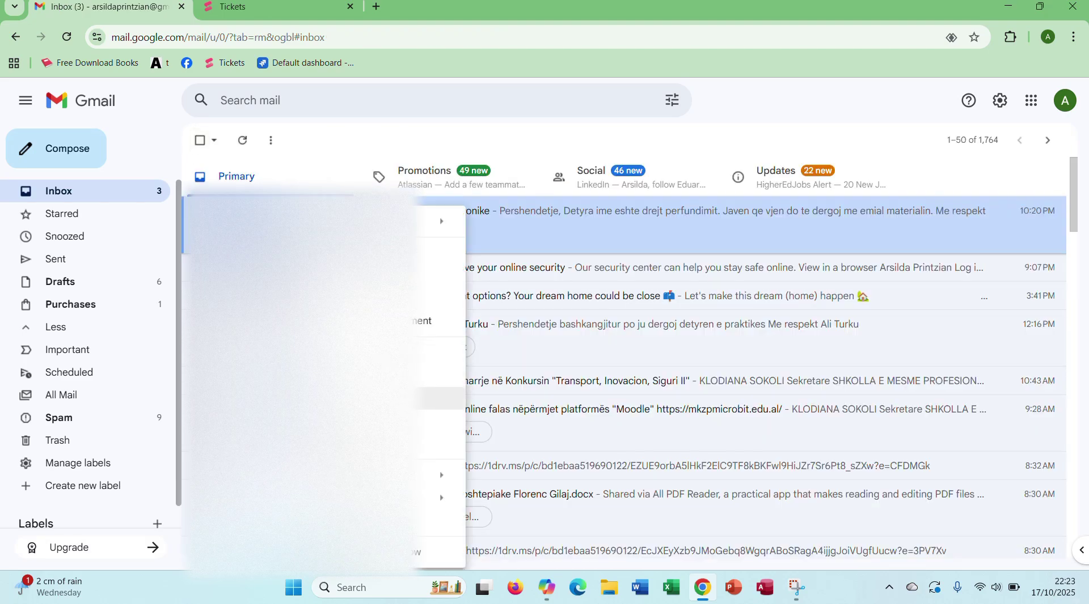
click(442, 421)
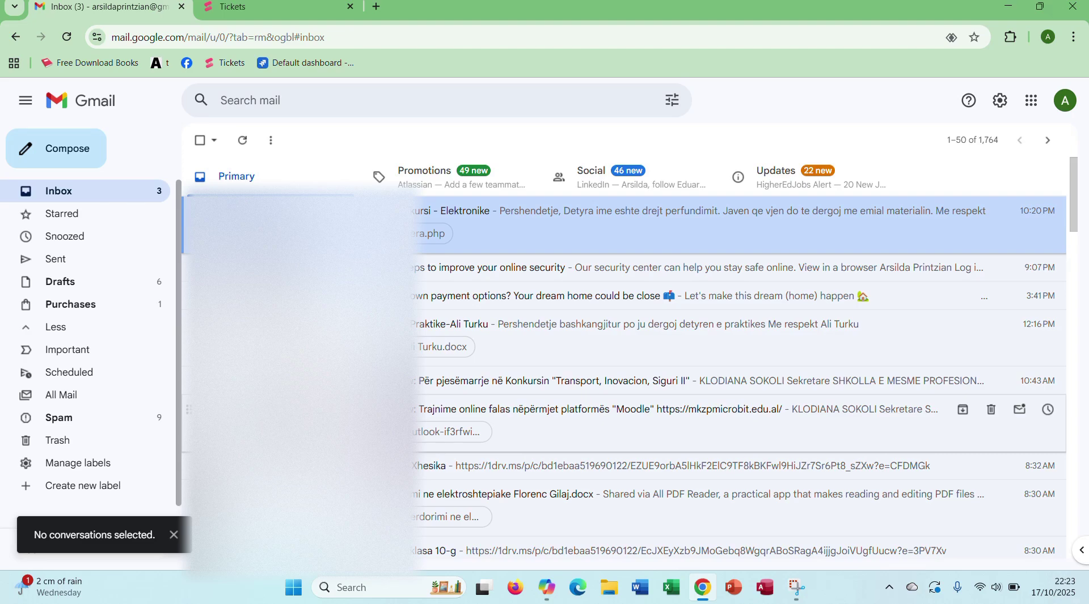
click(454, 221)
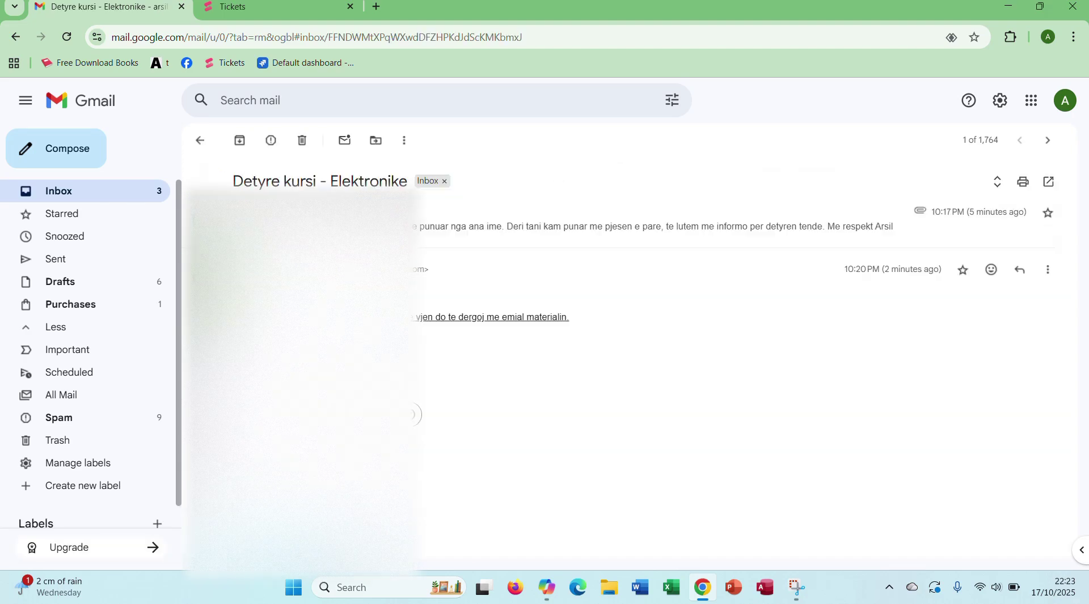
click(195, 141)
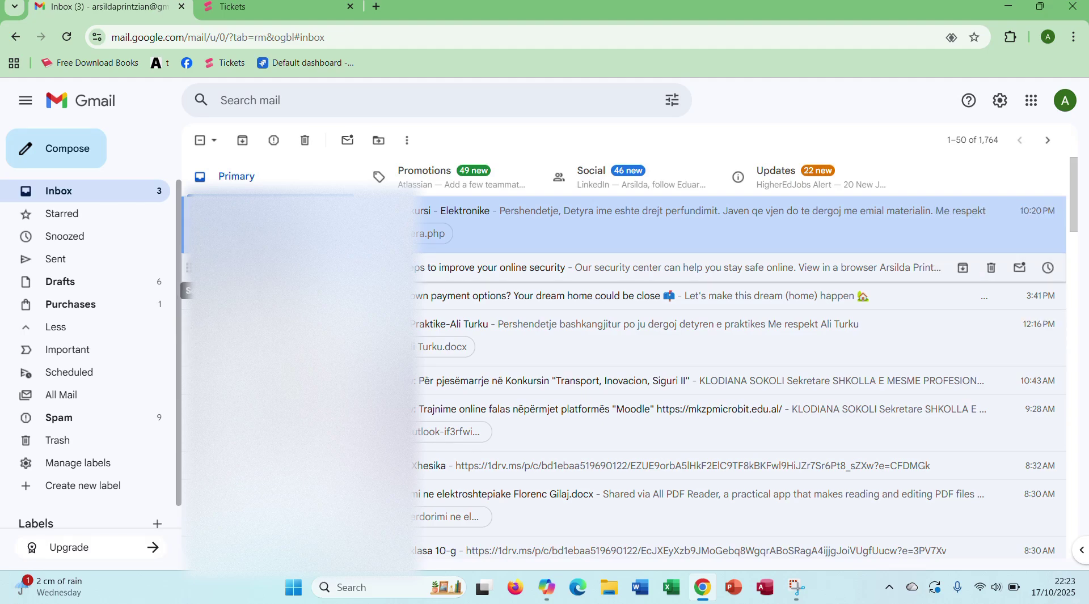
click(200, 268)
click(200, 268)
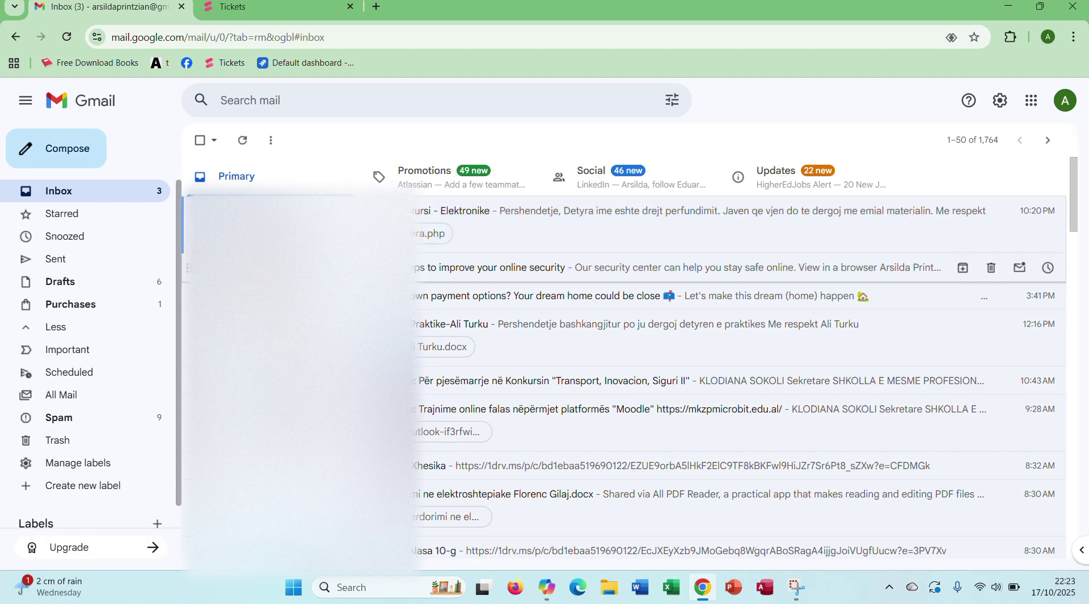
Step: Mark the security-tips email as unread, then reopen the Detyre kursi and Detyre Praktike emails
right_click(275, 268)
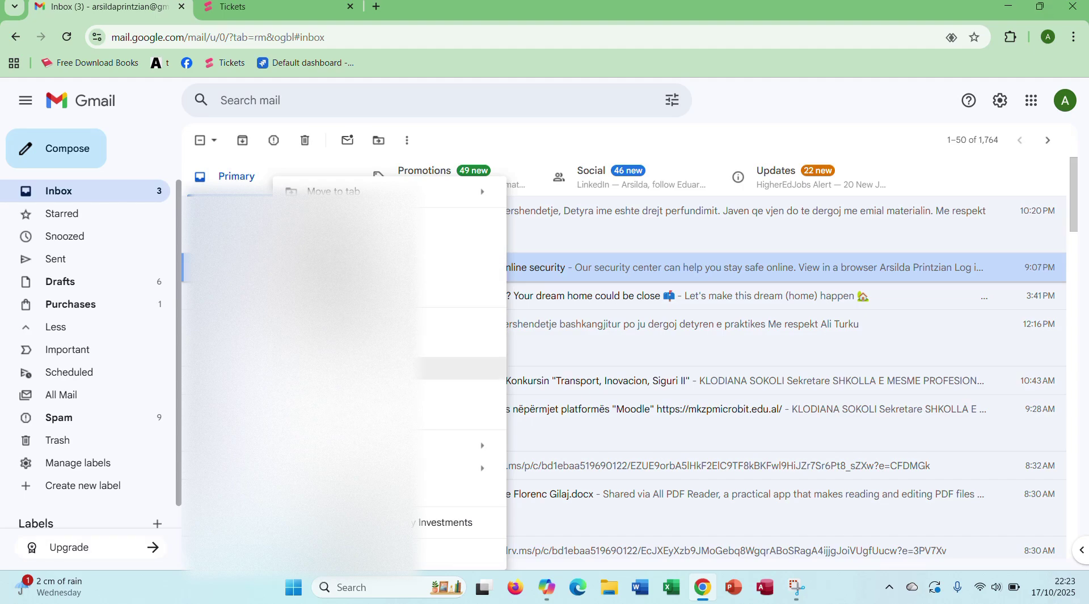
click(341, 369)
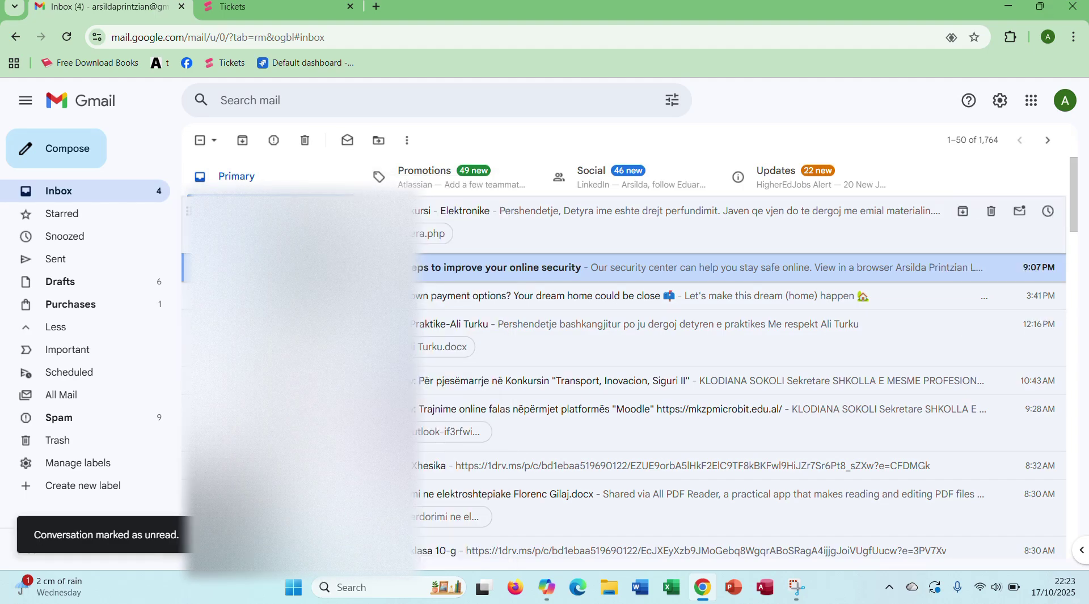
click(300, 224)
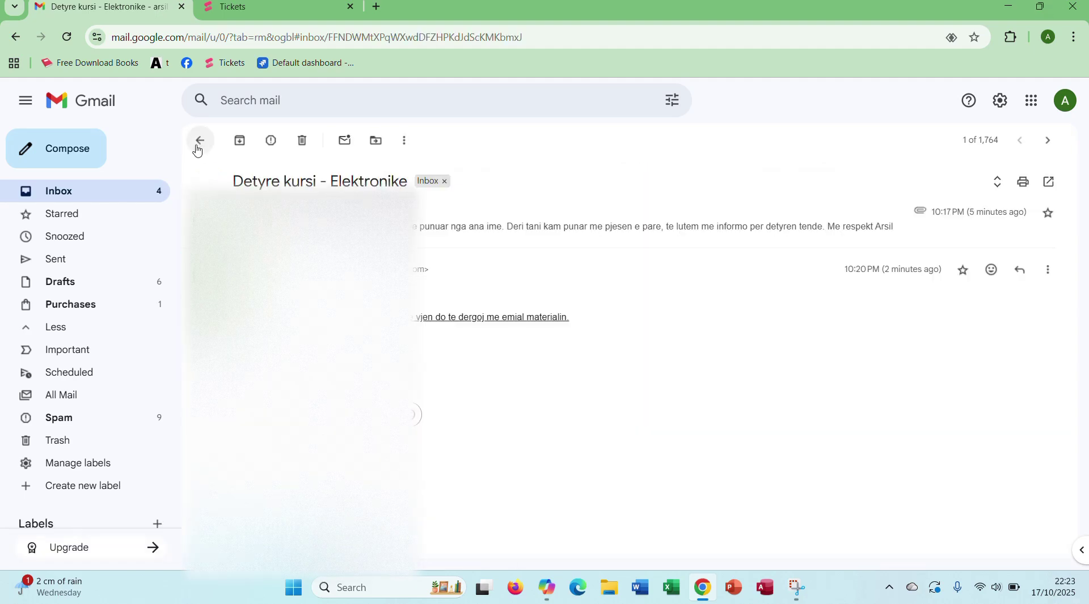
click(196, 140)
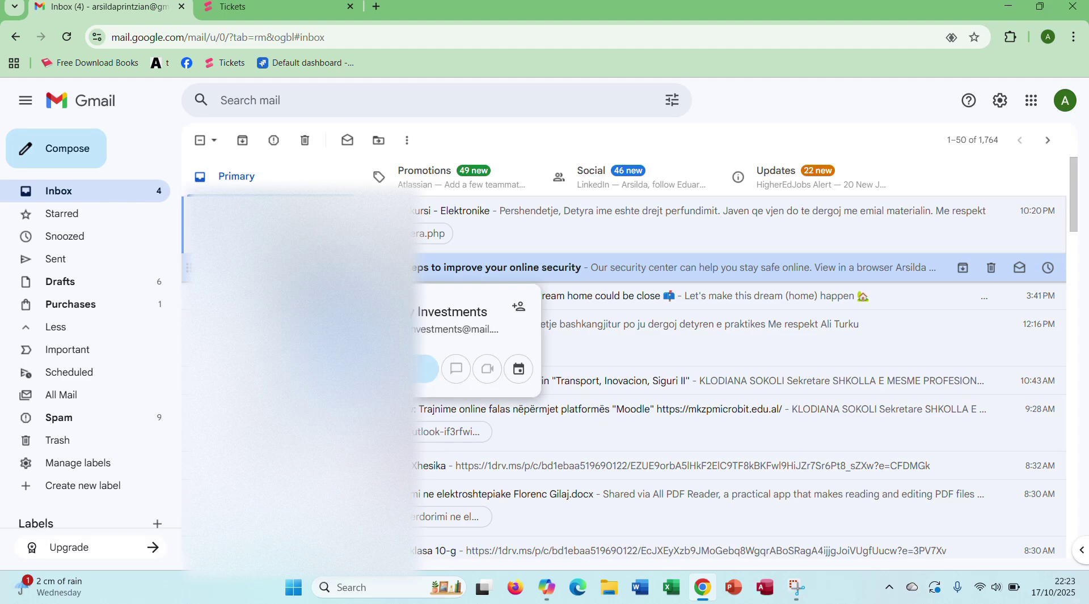
click(272, 326)
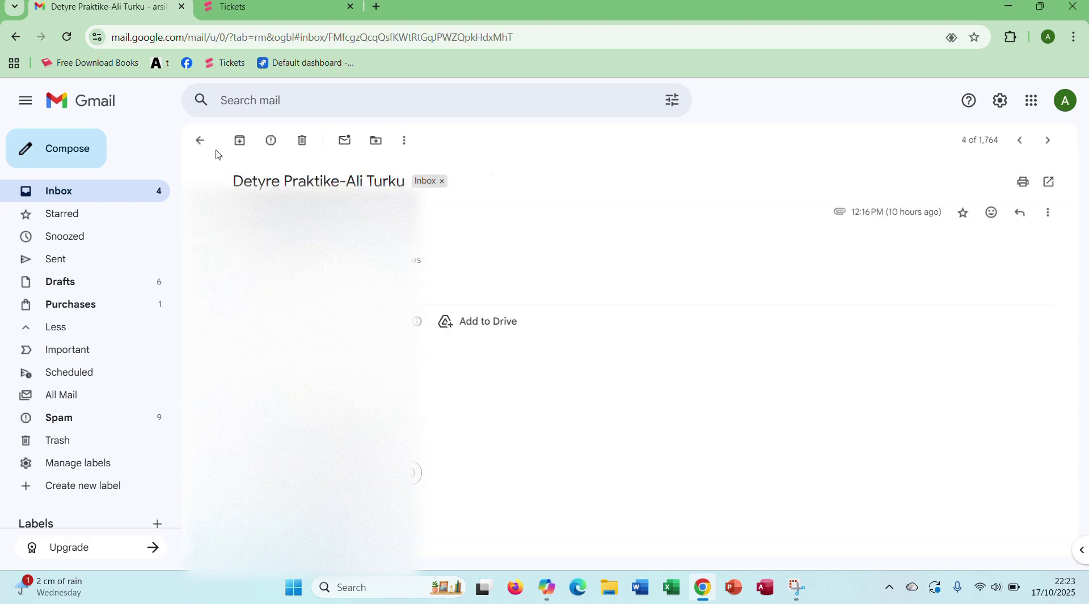
click(200, 140)
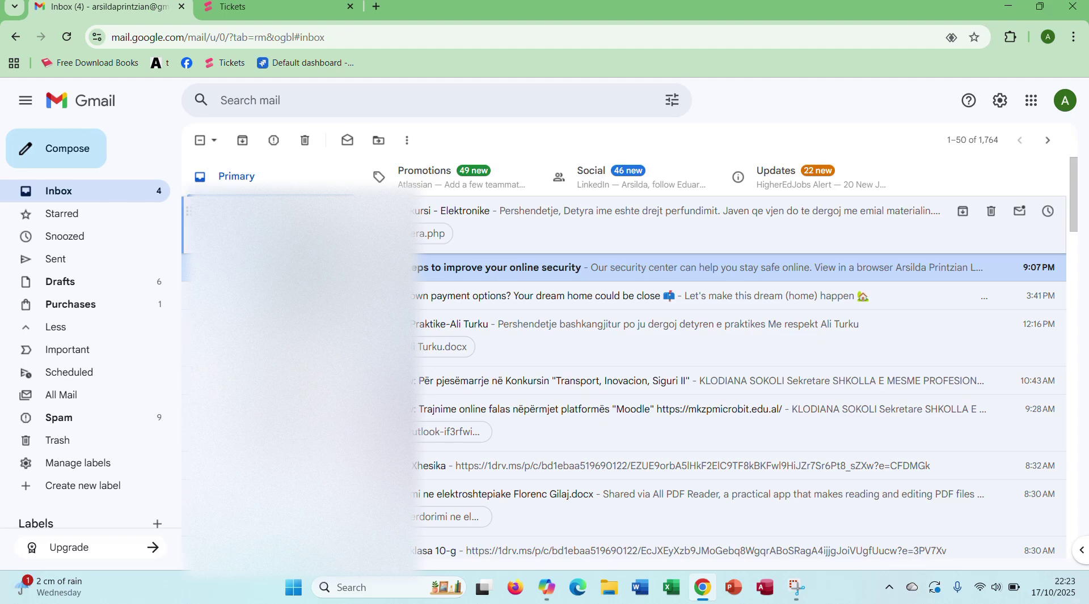
click(300, 222)
click(201, 140)
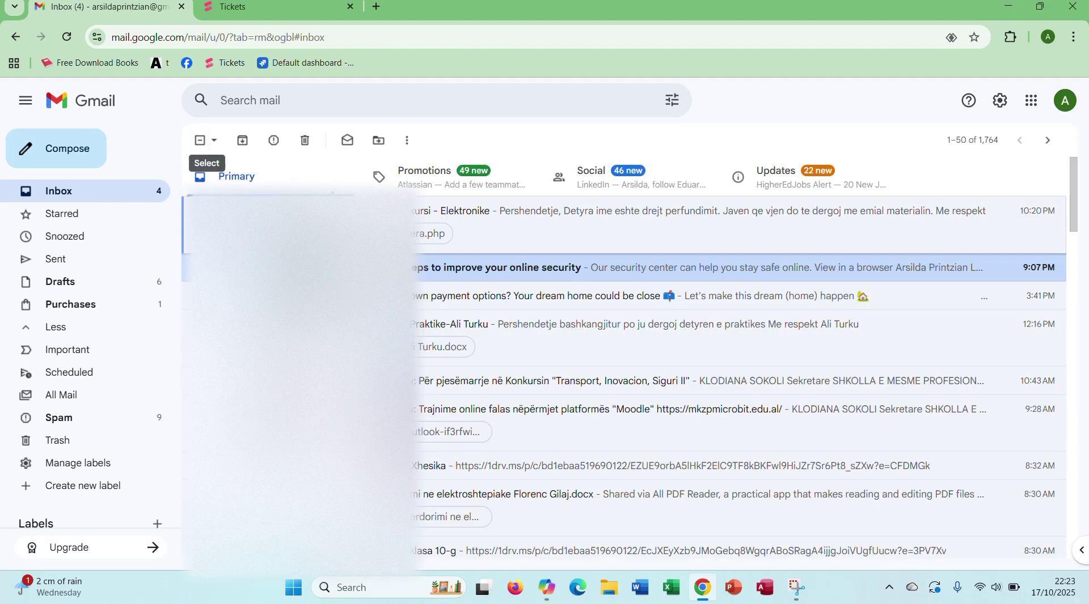
Step: Mark the Detyre kursi - Elektronike thread unread and open the down payment email to read it
right_click(334, 210)
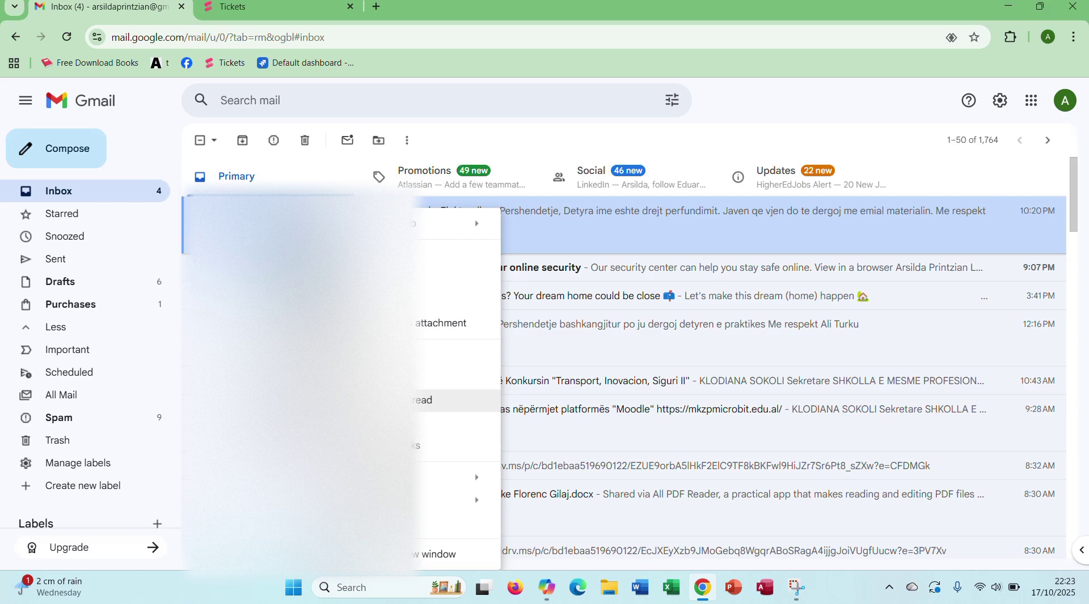
click(431, 400)
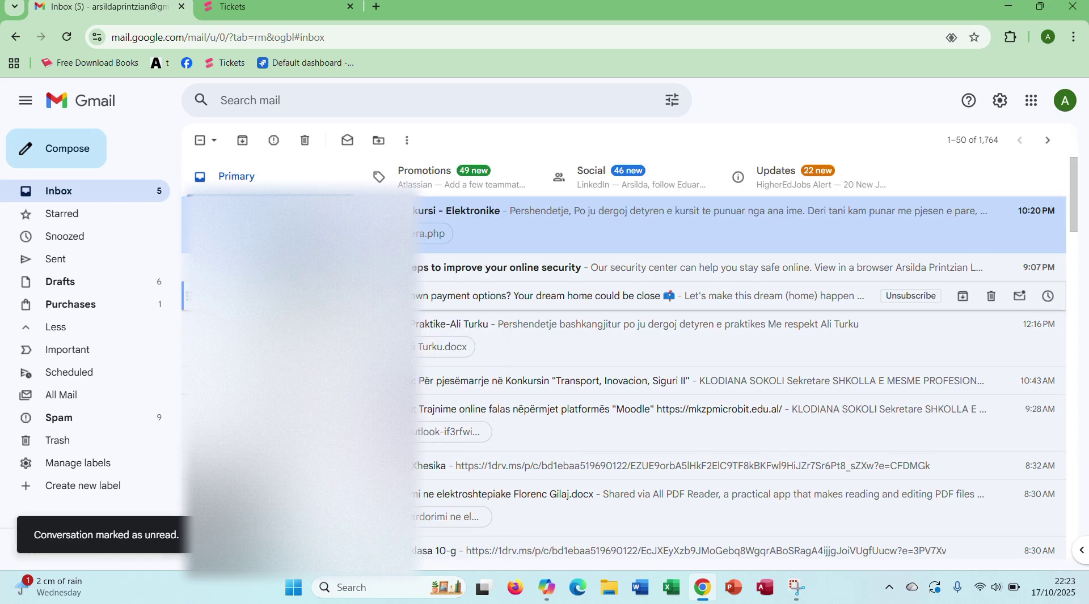
click(295, 296)
click(199, 139)
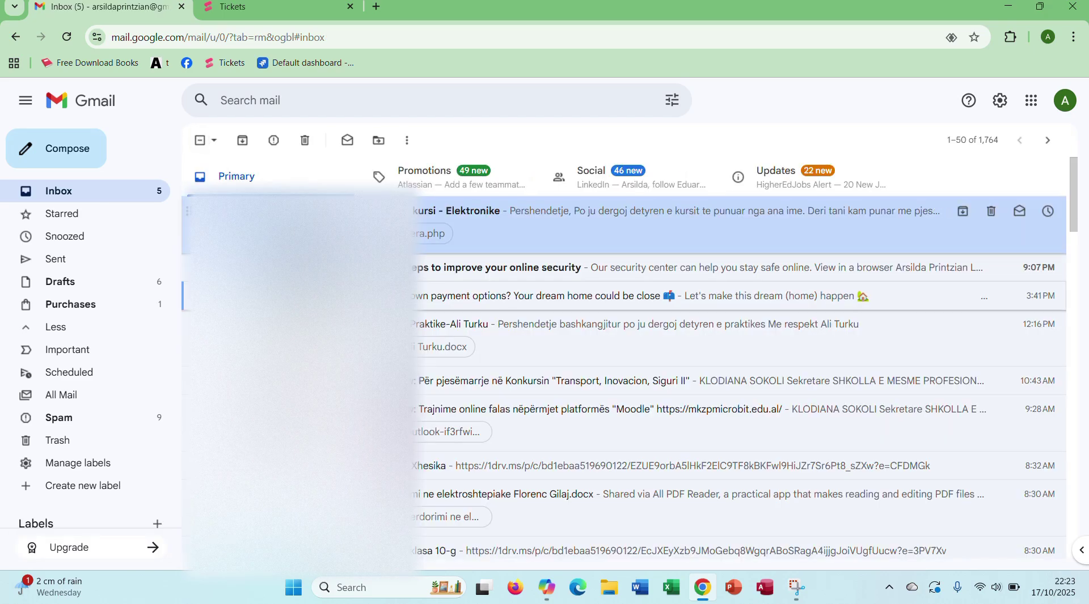
right_click(278, 208)
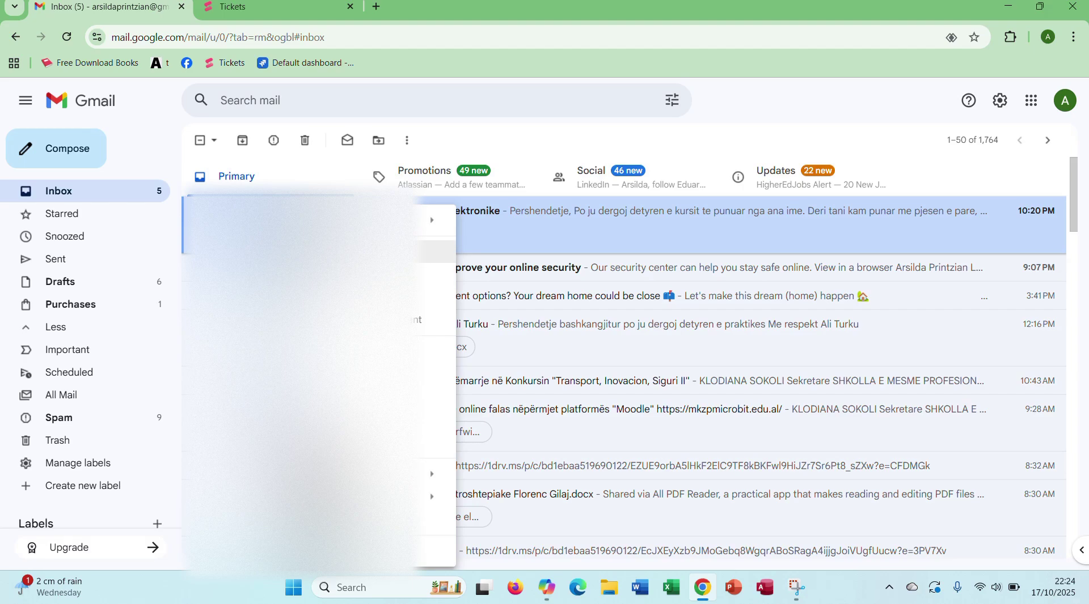
click(17, 162)
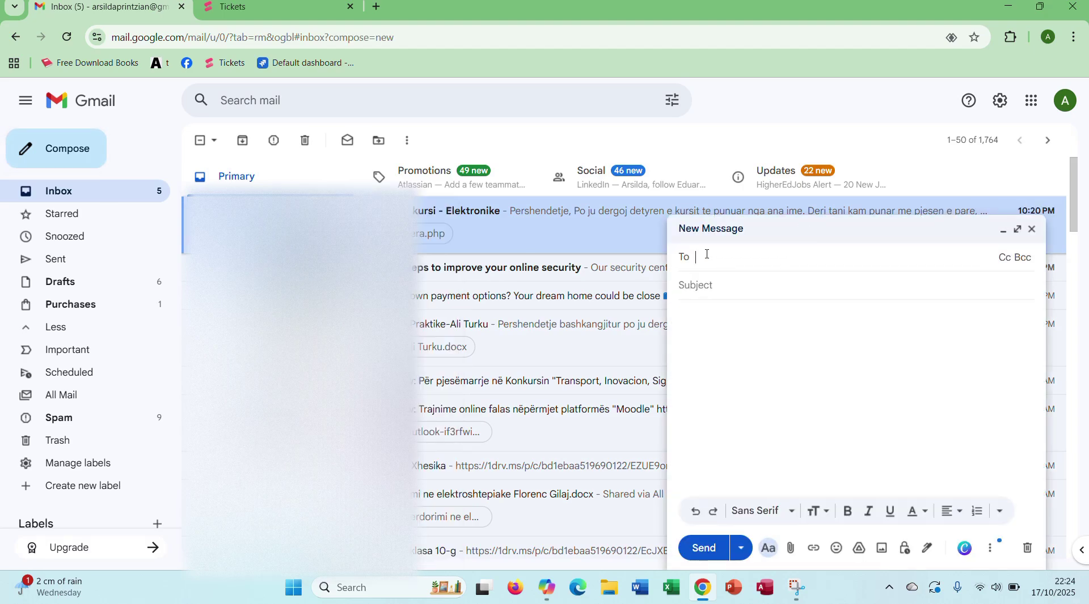
click(1015, 262)
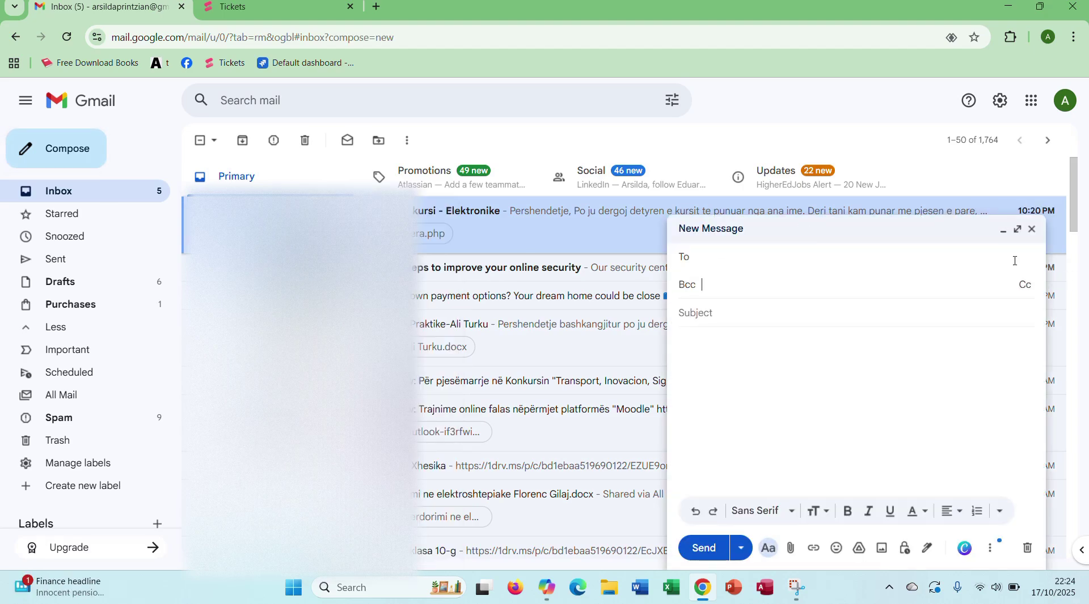
click(1025, 288)
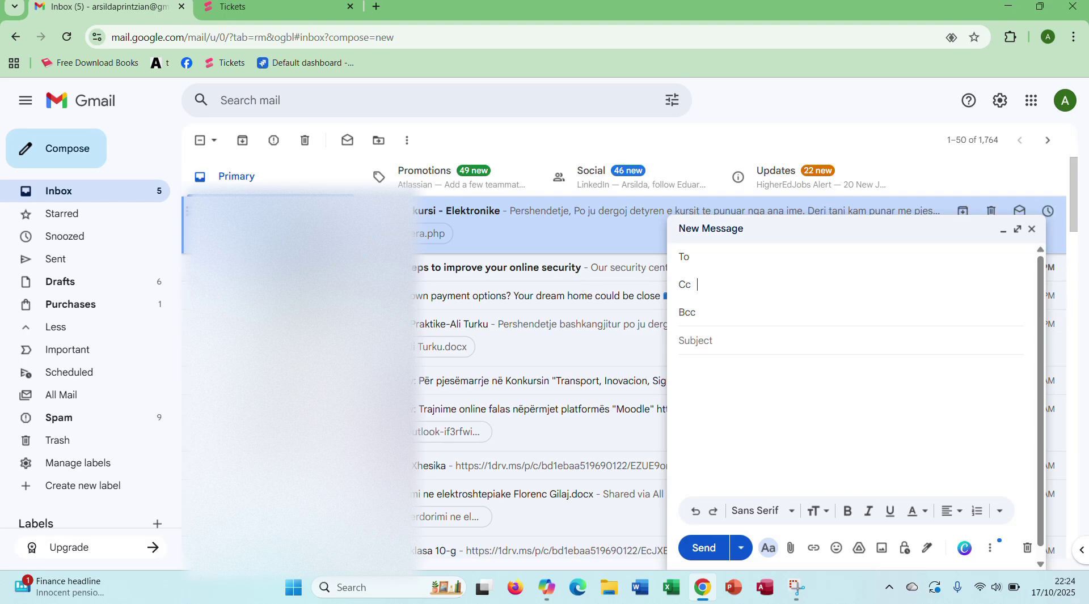
click(1034, 230)
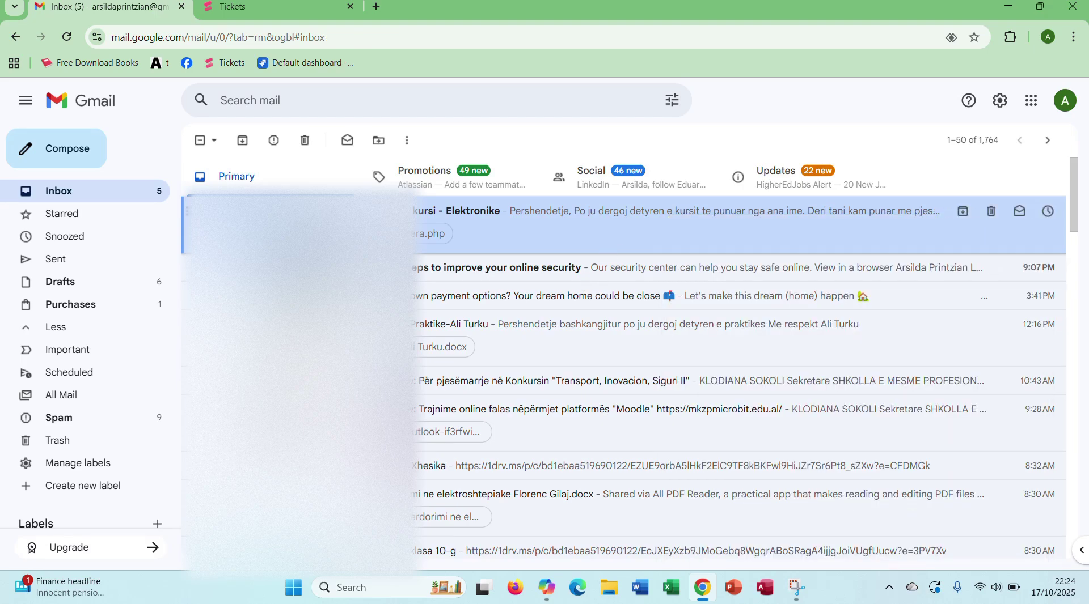
Step: Forward the Detyre kursi - Elektronike thread as an attachment and download 'Detyre kursi - Elektronike.eml'
right_click(302, 223)
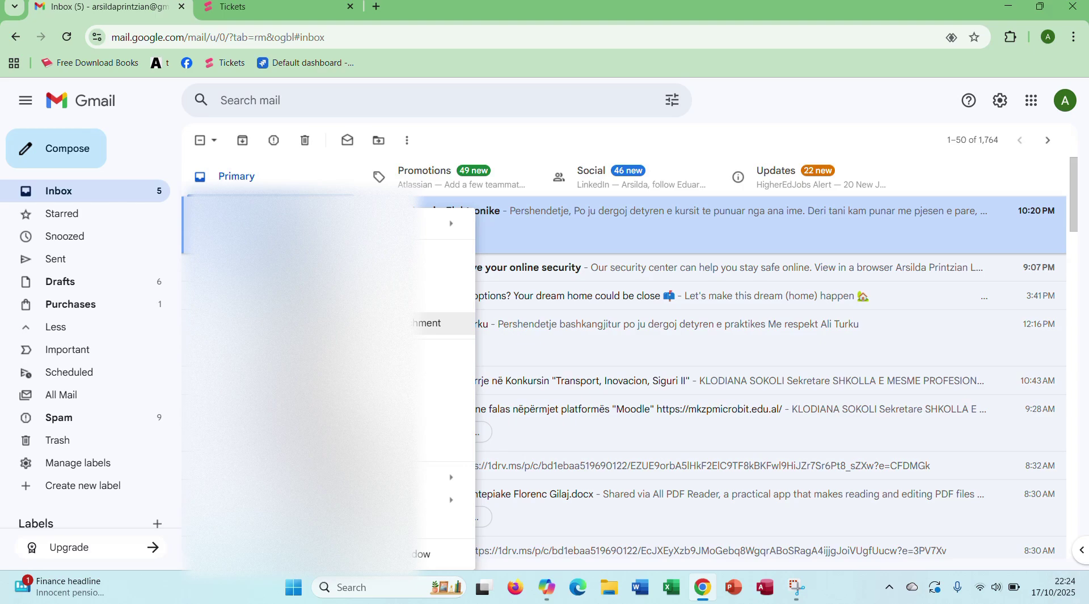
click(434, 323)
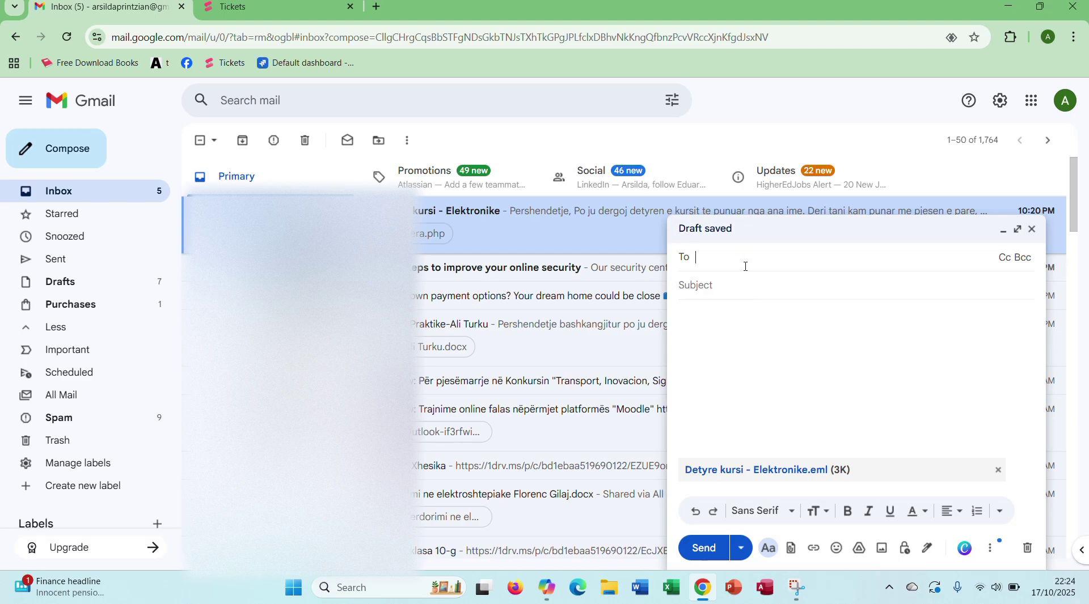
click(768, 472)
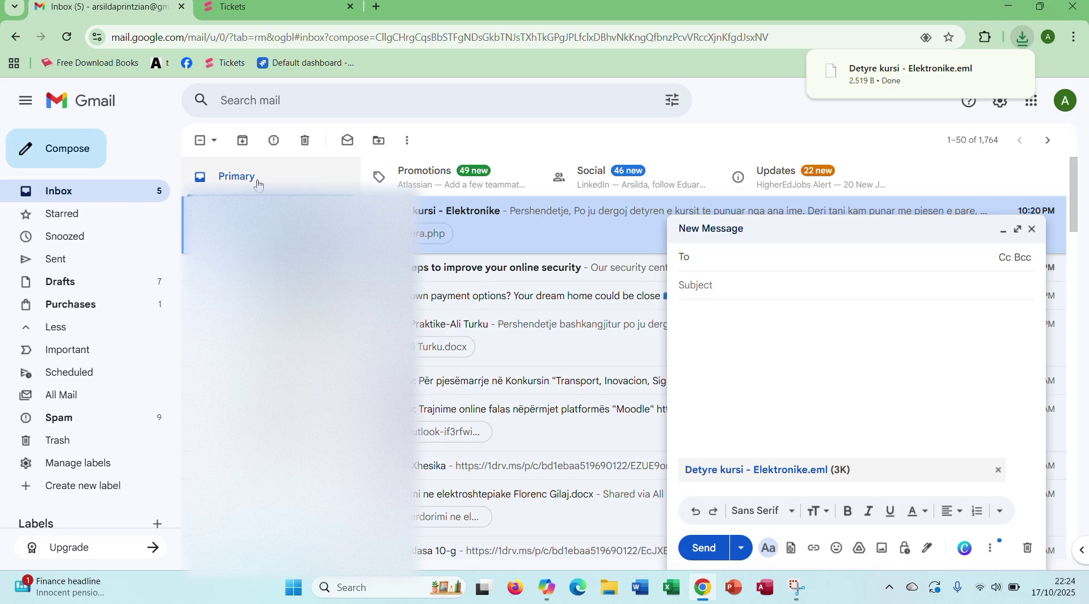
Step: Open 'Detyre kursi - Elektronike.eml' in Notepad just once and scroll its raw text
click(869, 72)
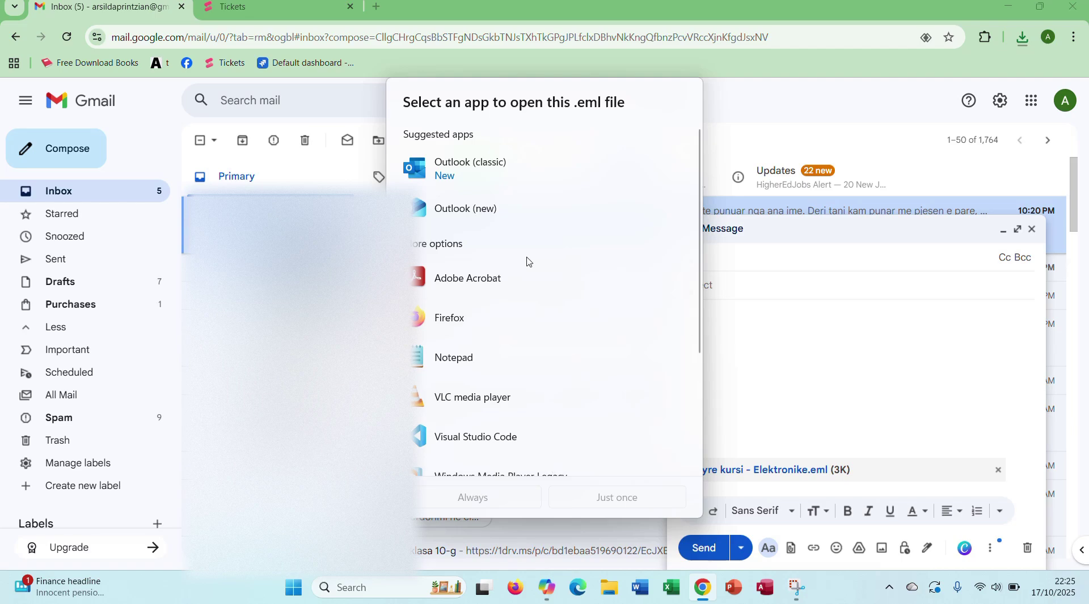
click(513, 358)
click(624, 505)
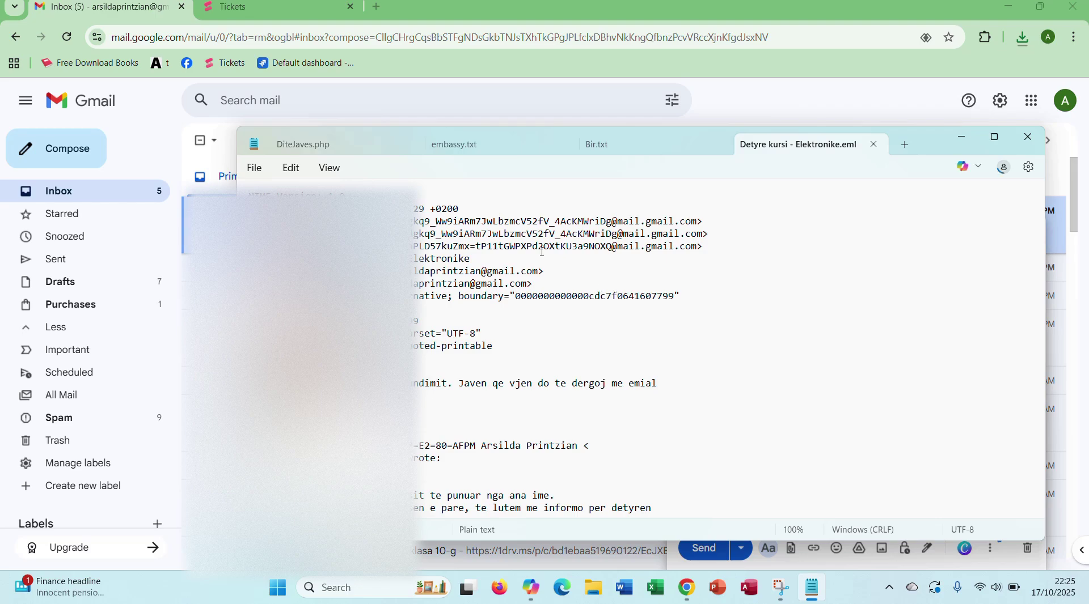
drag(1044, 224, 1054, 317)
click(1053, 306)
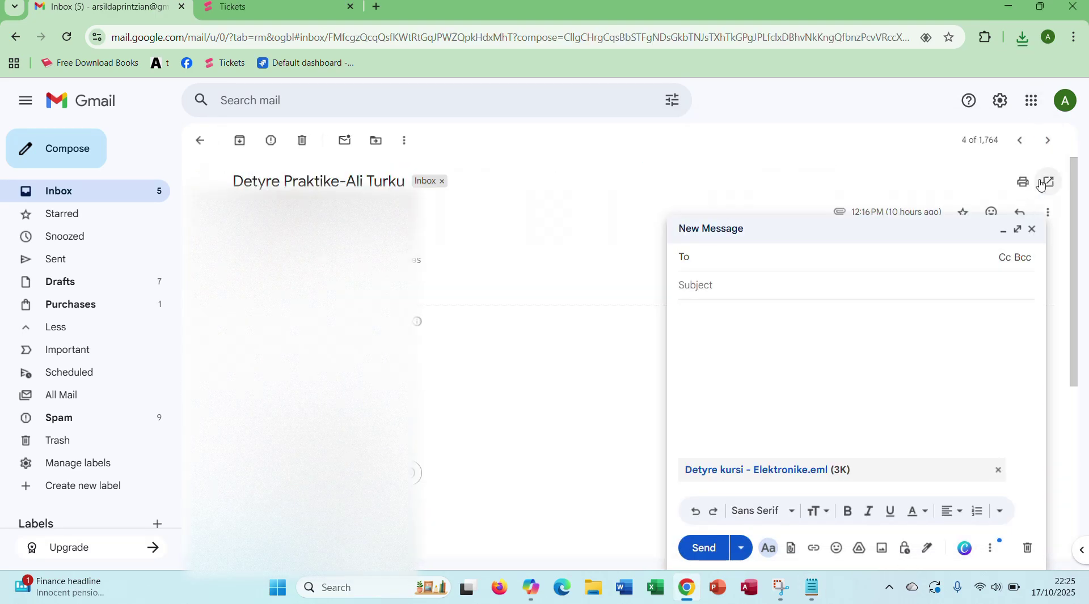
Step: Return to the Primary inbox and close the draft holding the .eml attachment
click(137, 193)
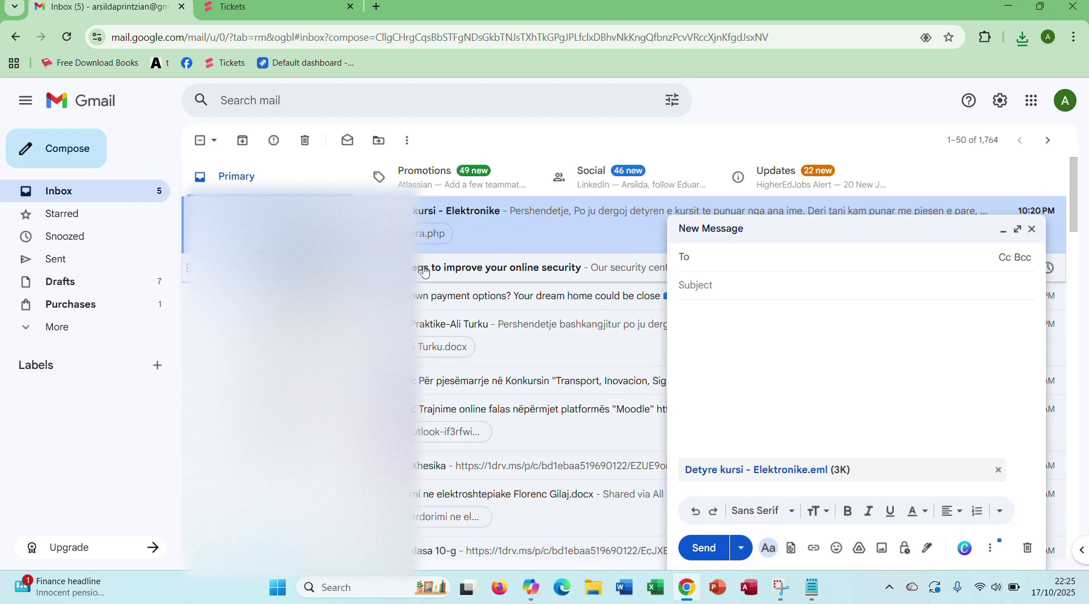
click(1032, 229)
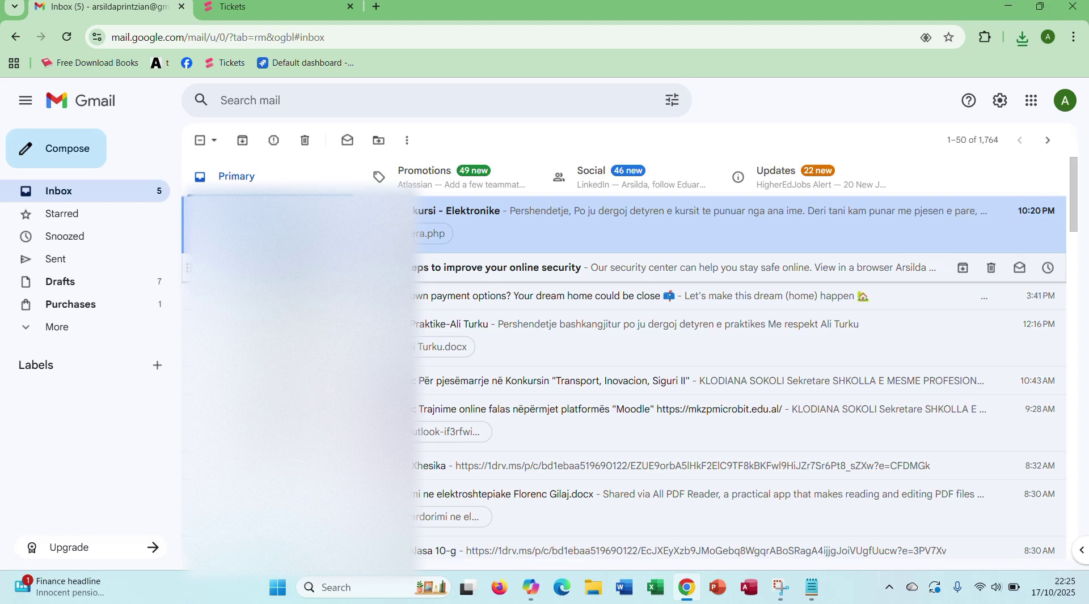
mouse_move(267, 267)
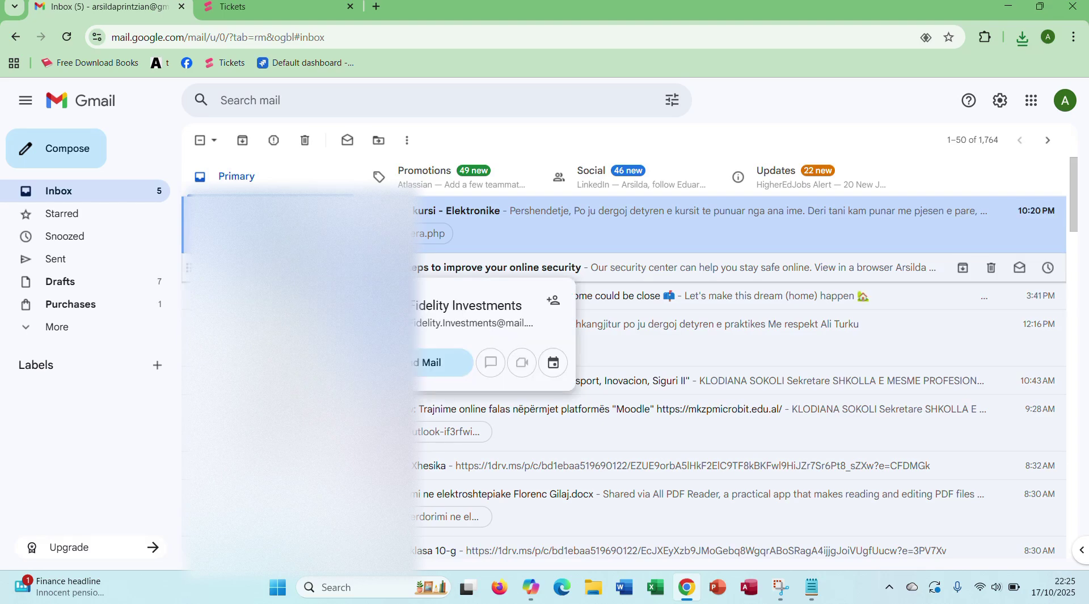